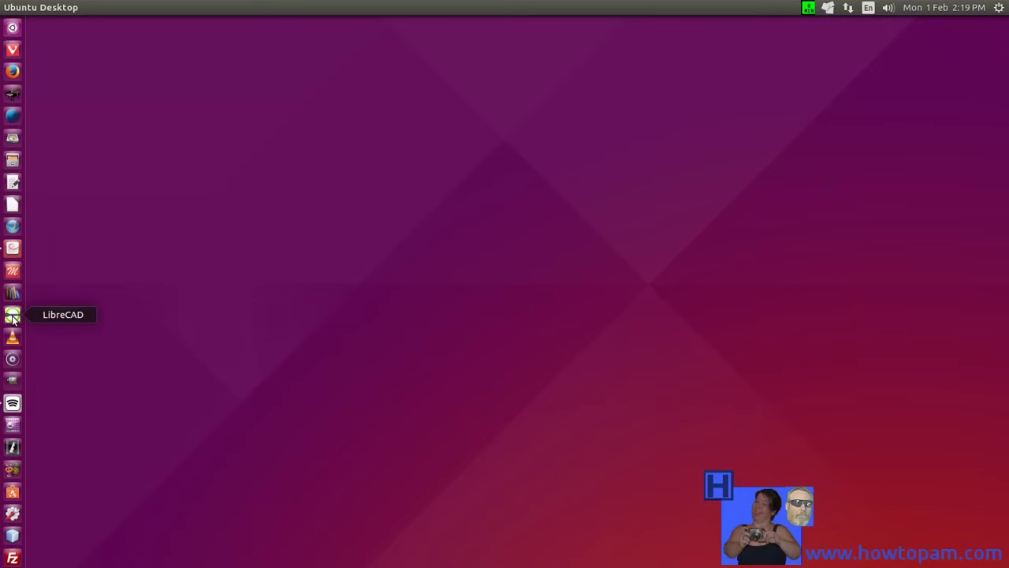
# Start LibreCAD from the desktop.
pyautogui.click(12, 315)
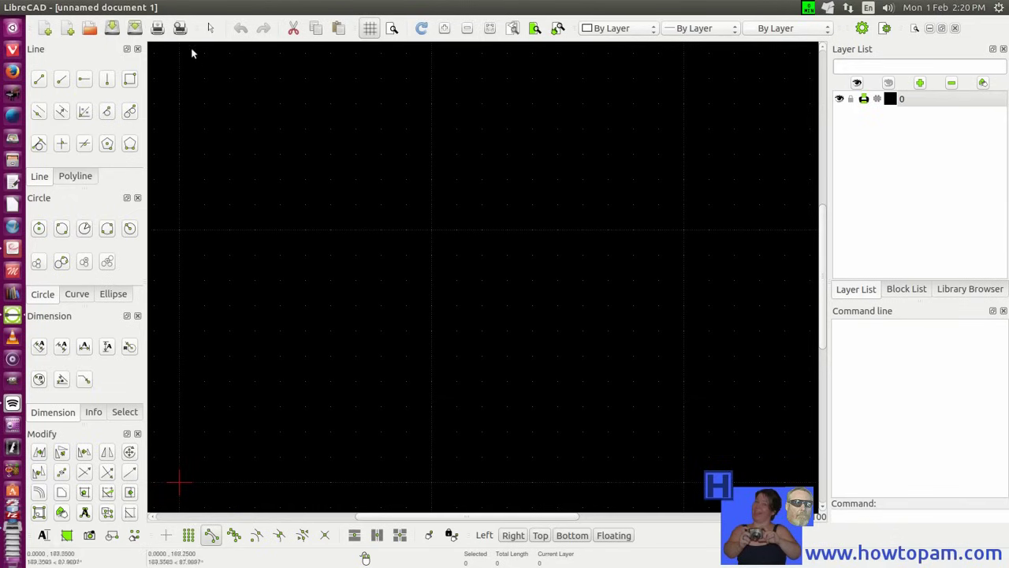
pyautogui.moveTo(52, 6)
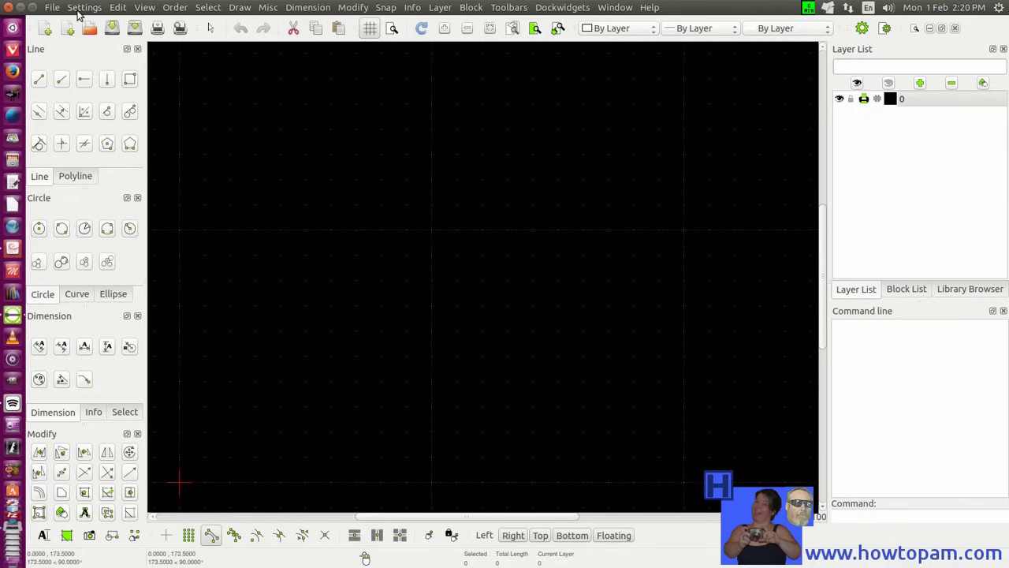
pyautogui.click(75, 7)
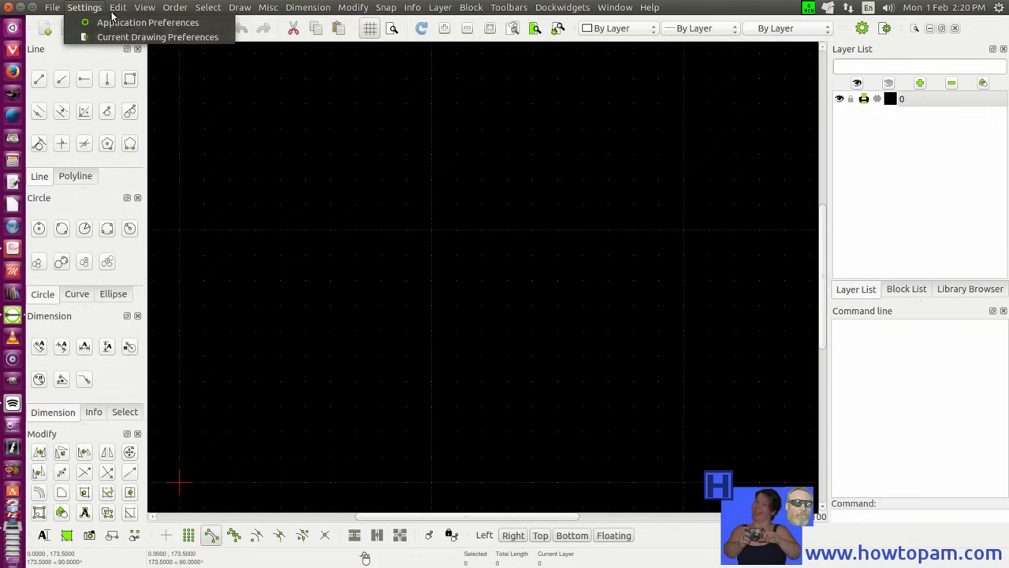
pyautogui.click(93, 48)
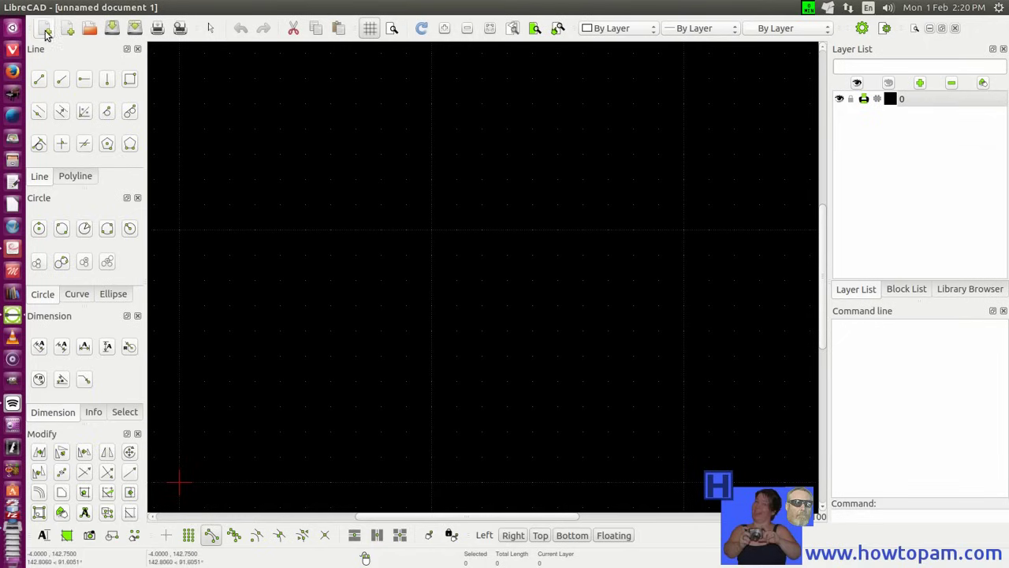
# Set the graphic background color to Gray in the application preferences and apply the change.
pyautogui.click(91, 8)
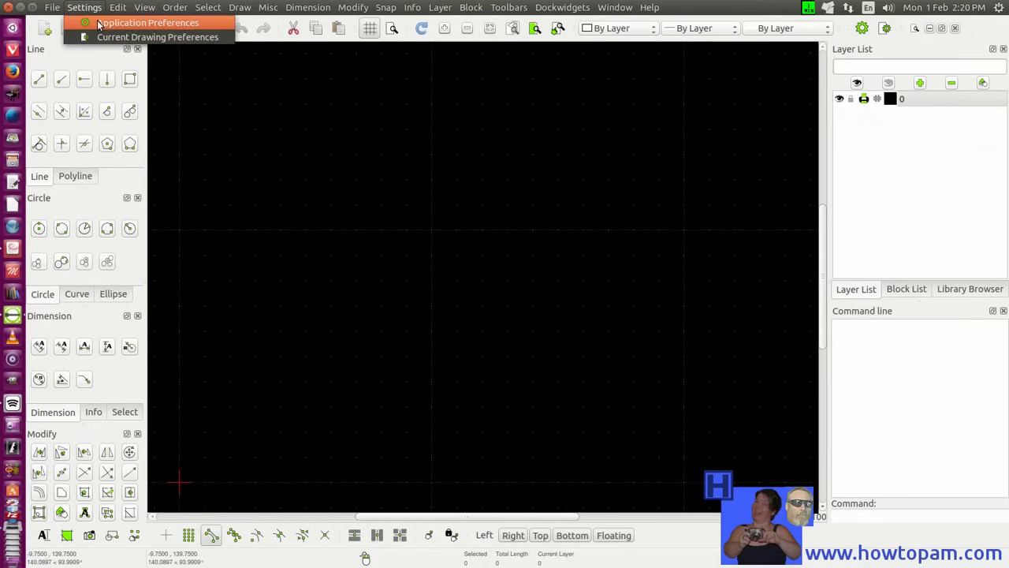
pyautogui.click(101, 24)
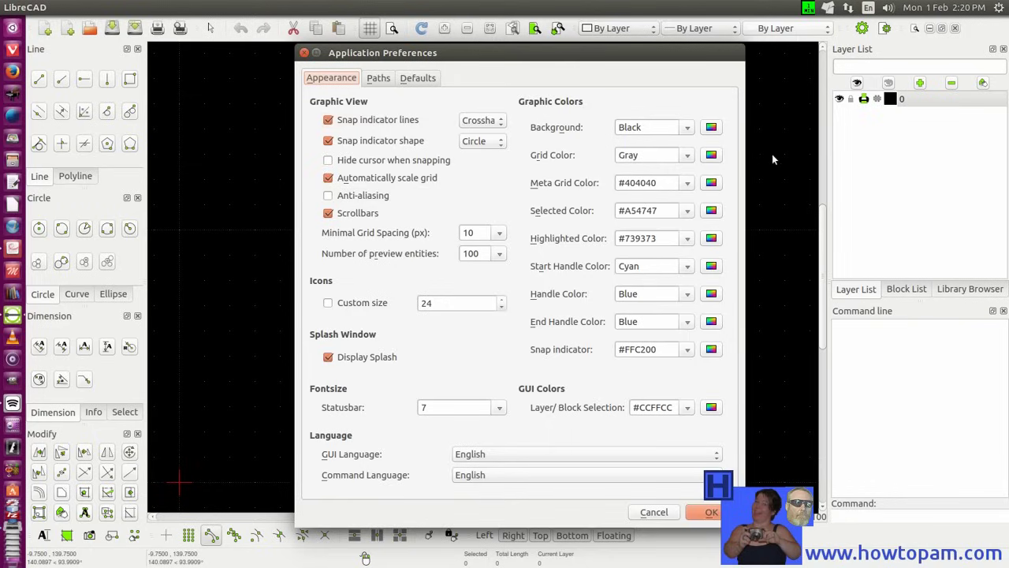
pyautogui.click(686, 131)
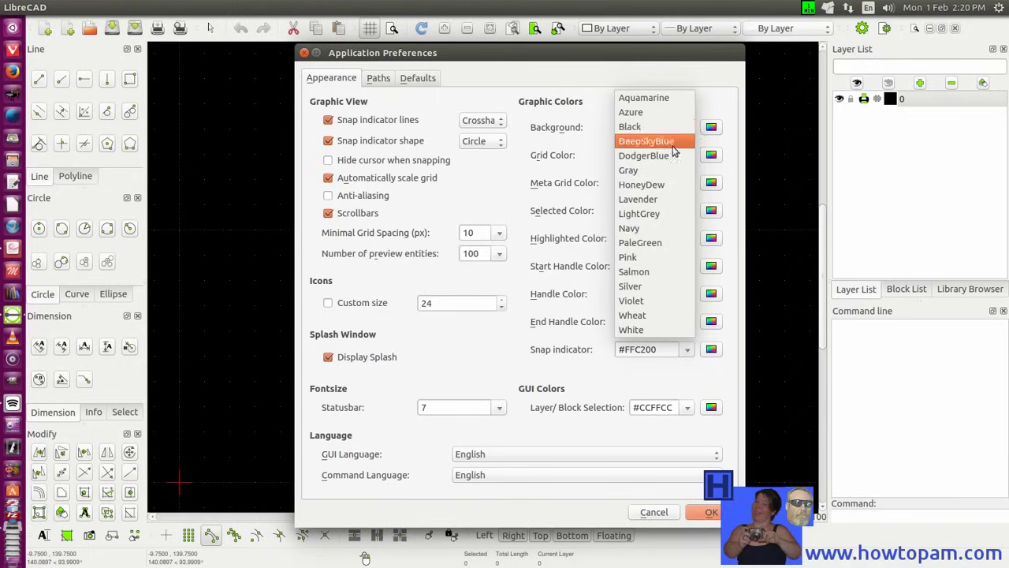
pyautogui.click(642, 169)
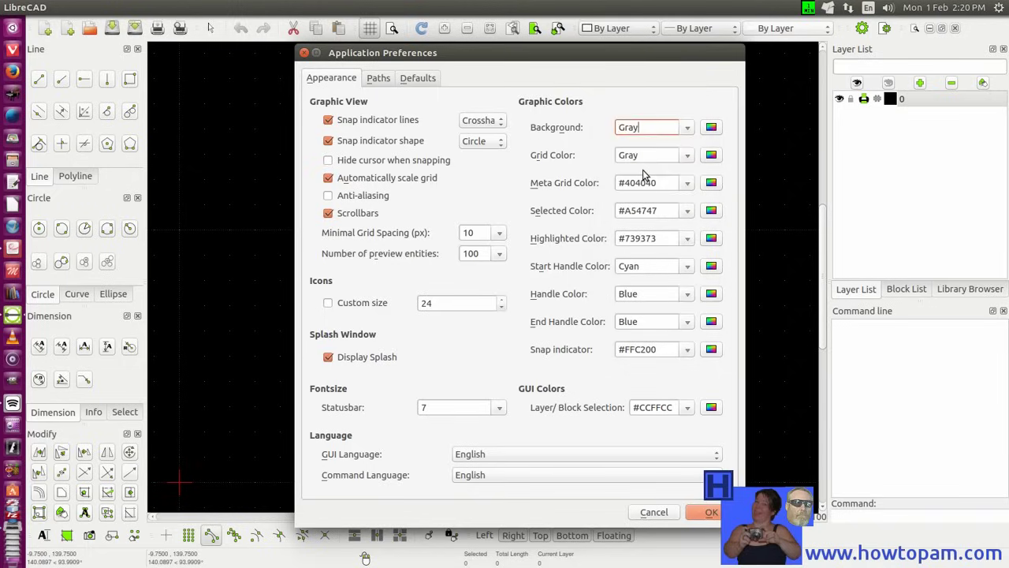
pyautogui.click(706, 512)
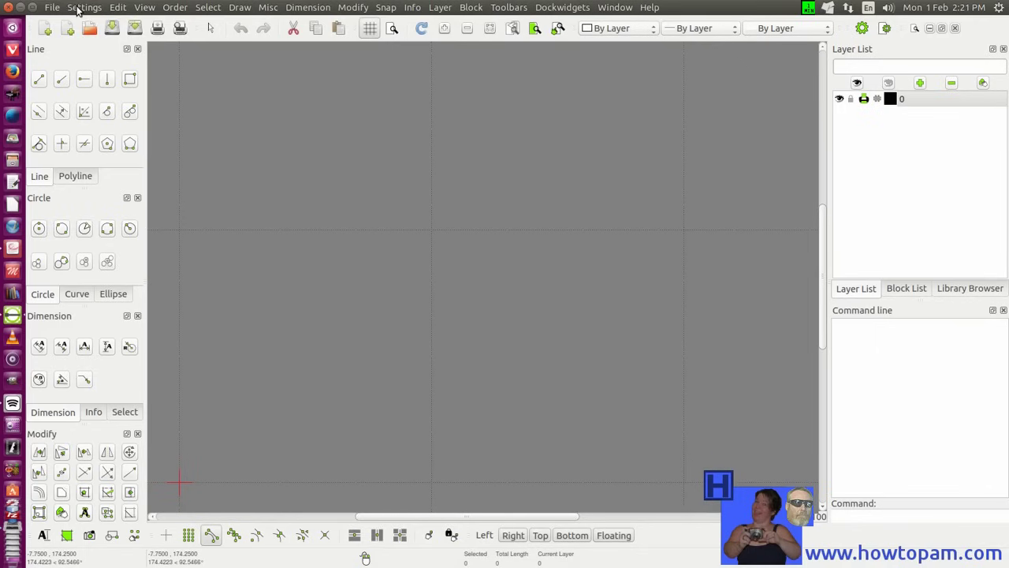
# Try to set the graphic background color back to Black in the application preferences.
pyautogui.click(77, 8)
pyautogui.click(93, 24)
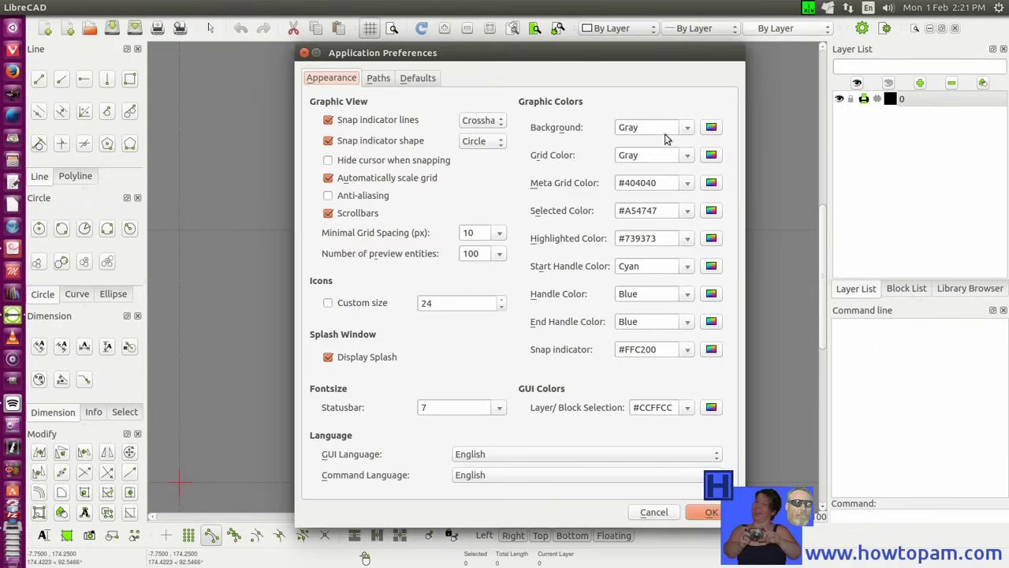
pyautogui.click(683, 127)
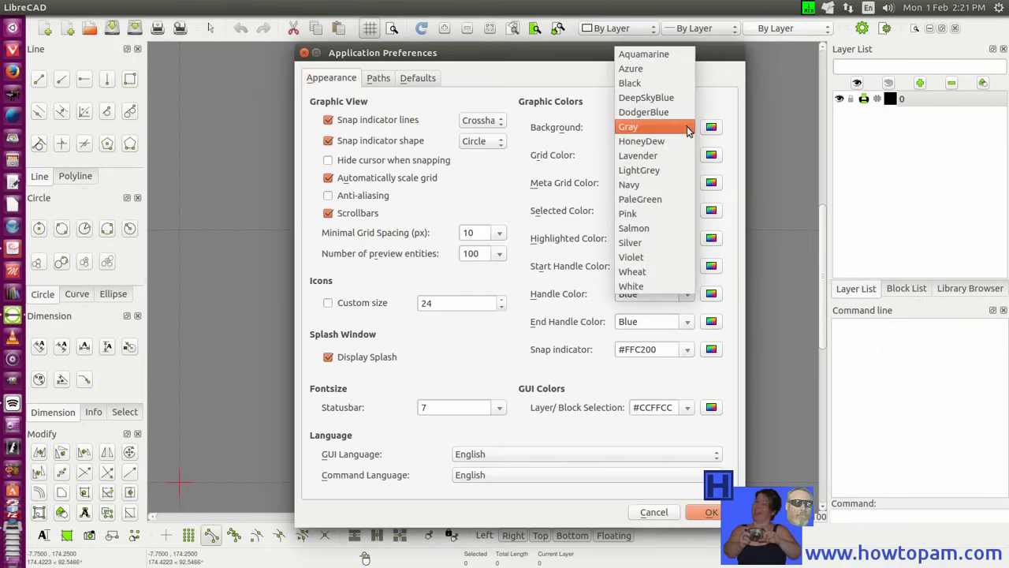
pyautogui.click(649, 82)
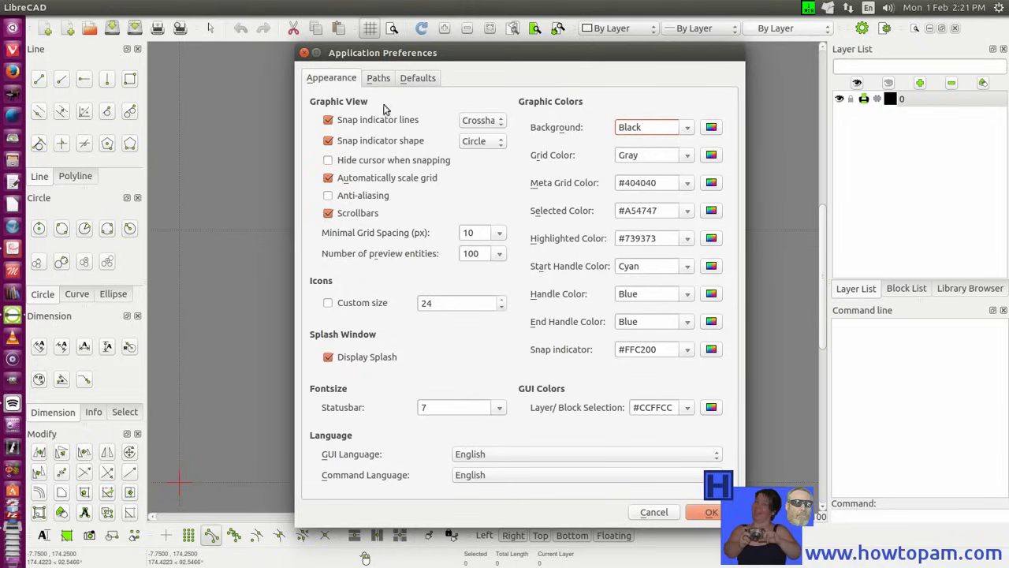
# Review the path settings and the defaults for new drawings, and close the application preferences without saving.
pyautogui.click(378, 78)
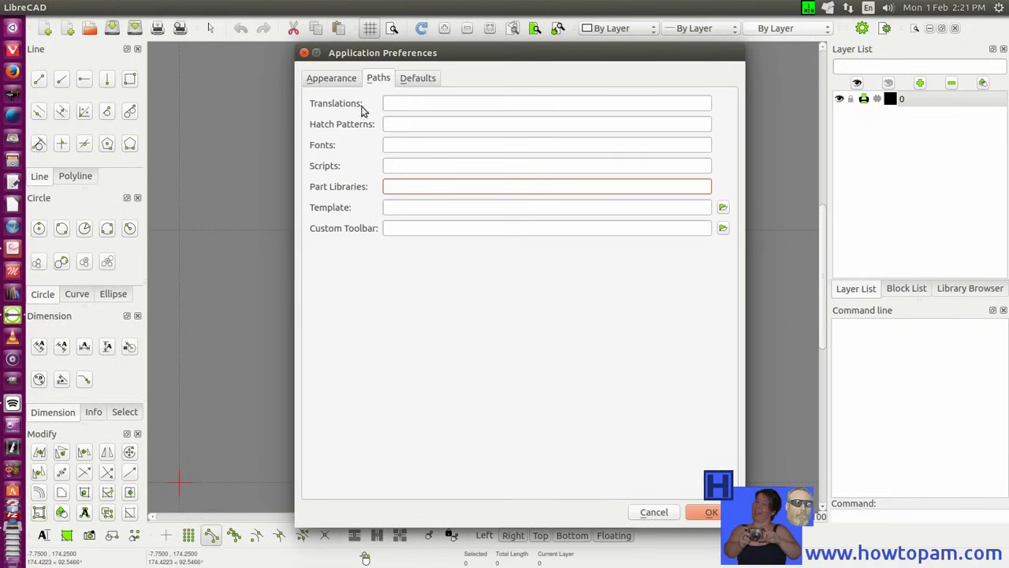
pyautogui.click(410, 79)
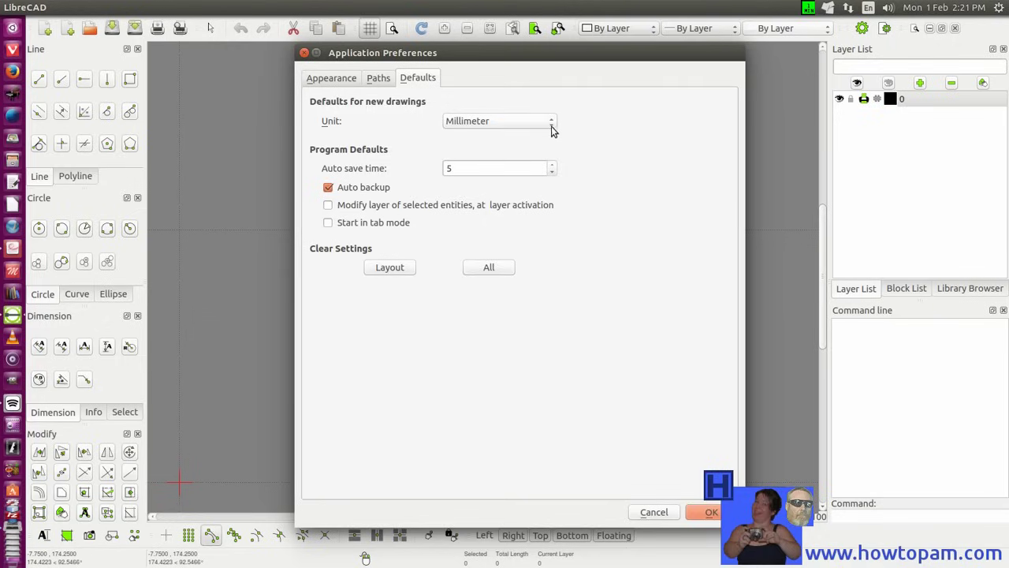
pyautogui.click(654, 513)
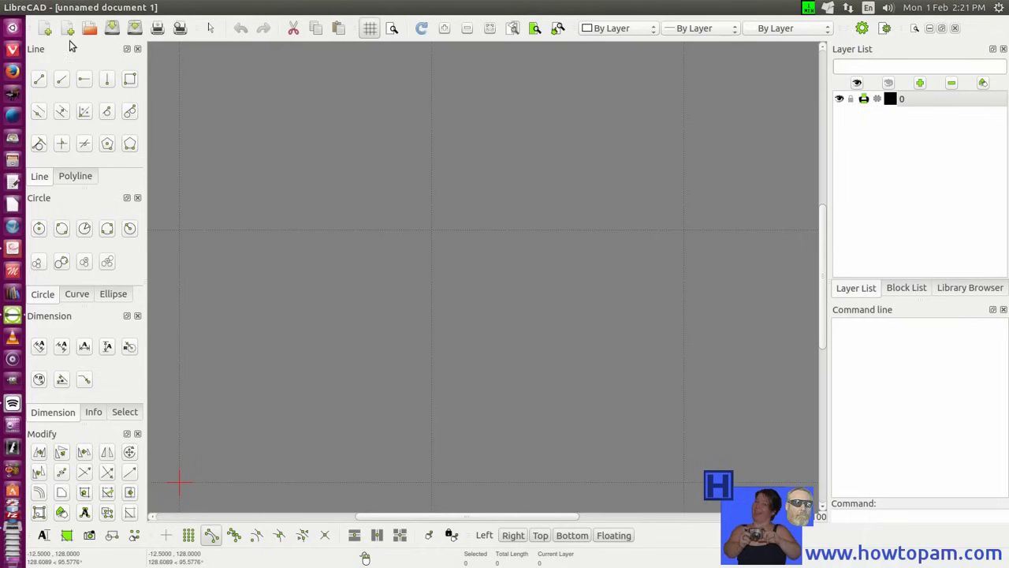
pyautogui.click(86, 8)
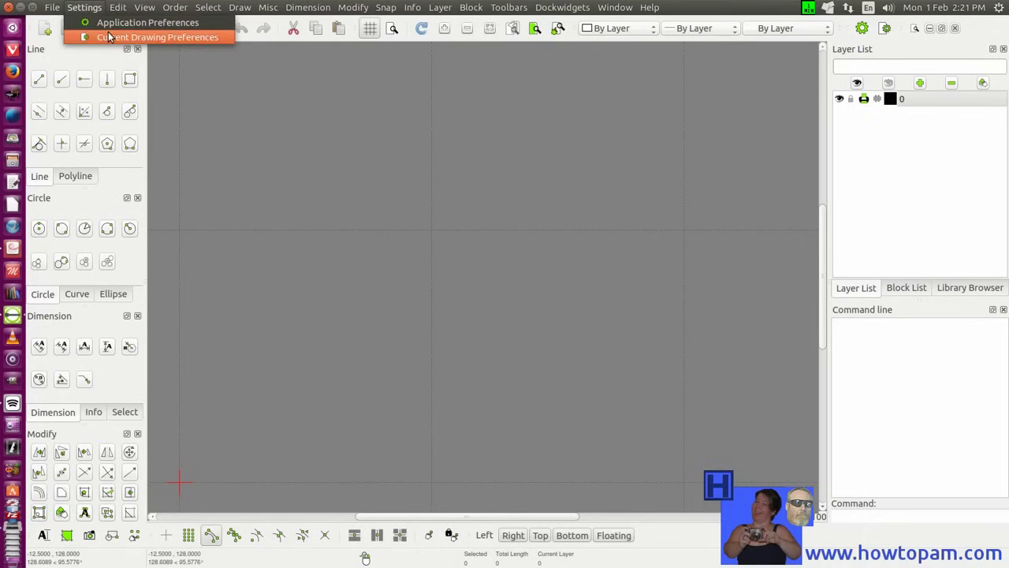
pyautogui.click(110, 37)
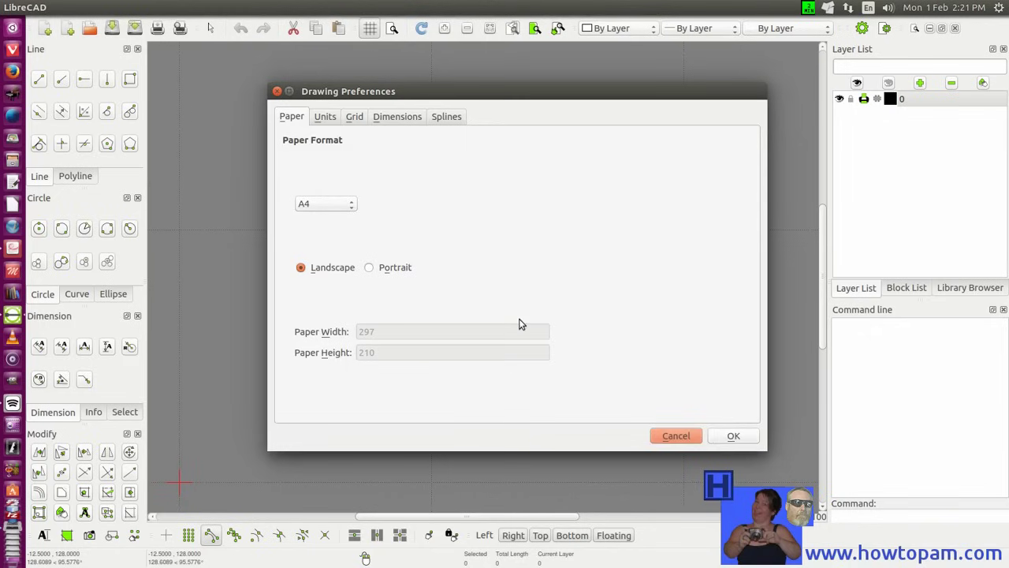
pyautogui.click(673, 436)
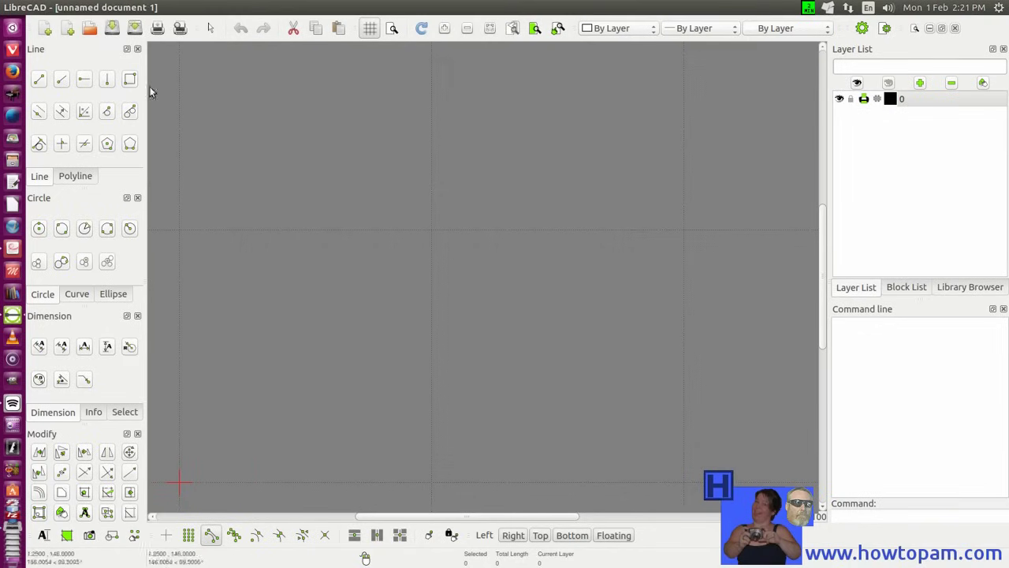
# Change the graphic background color to Black in the application preferences and apply it.
pyautogui.click(83, 8)
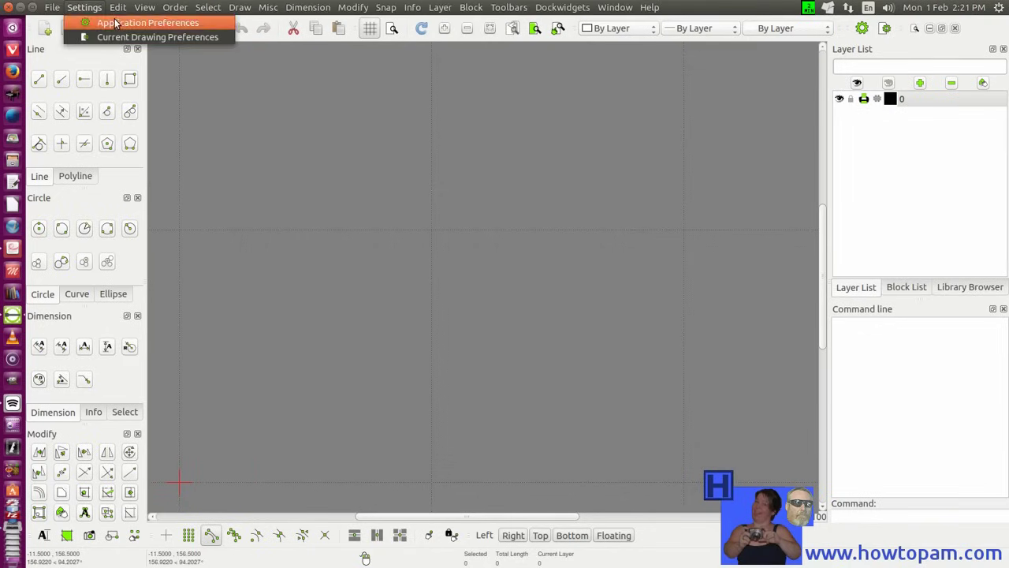
pyautogui.click(103, 22)
pyautogui.click(355, 78)
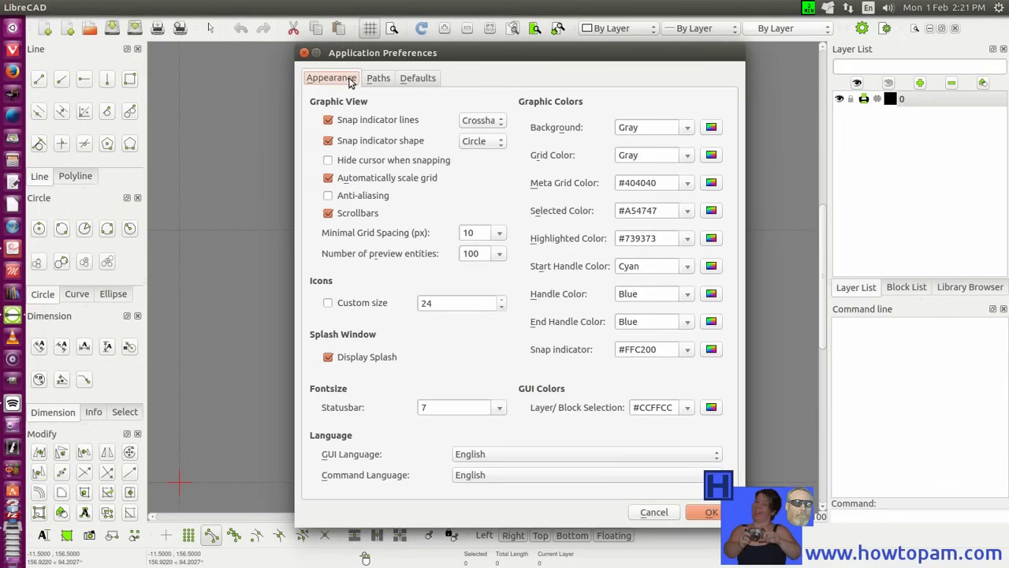
pyautogui.click(684, 128)
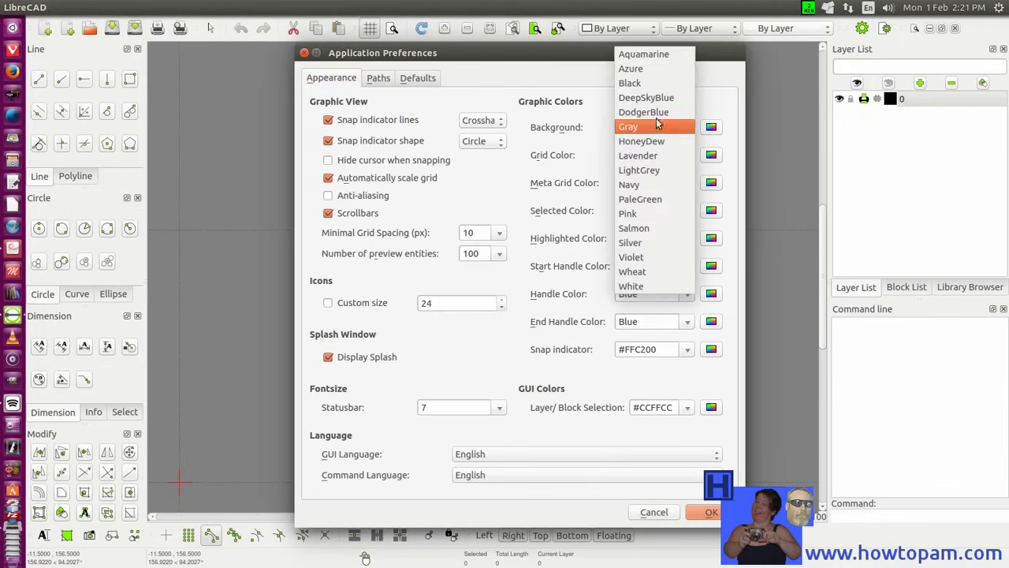
pyautogui.click(651, 84)
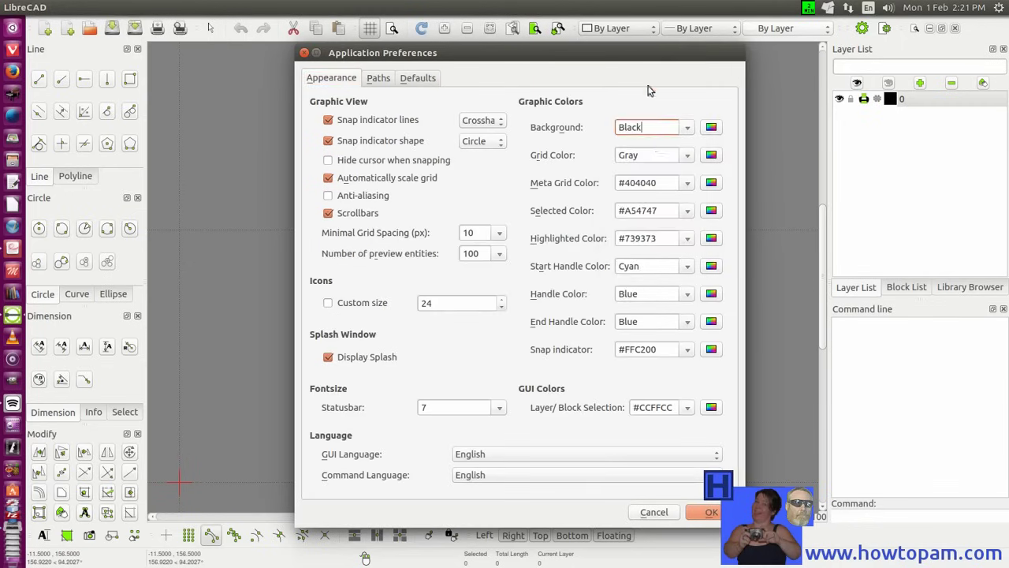
pyautogui.click(710, 512)
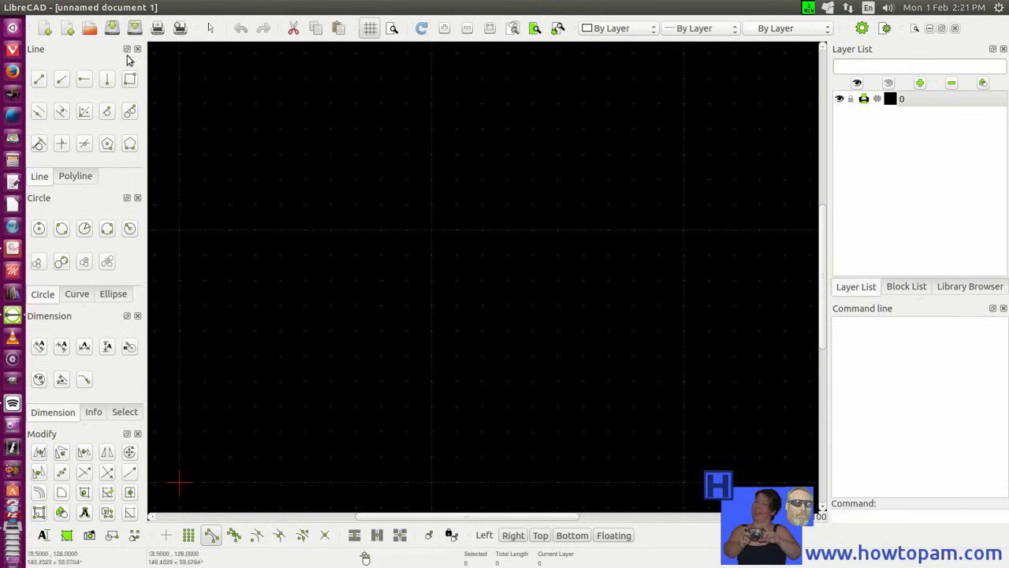
# Examine the current drawing's paper format, main drawing unit choices and length format options in the drawing preferences.
pyautogui.click(78, 7)
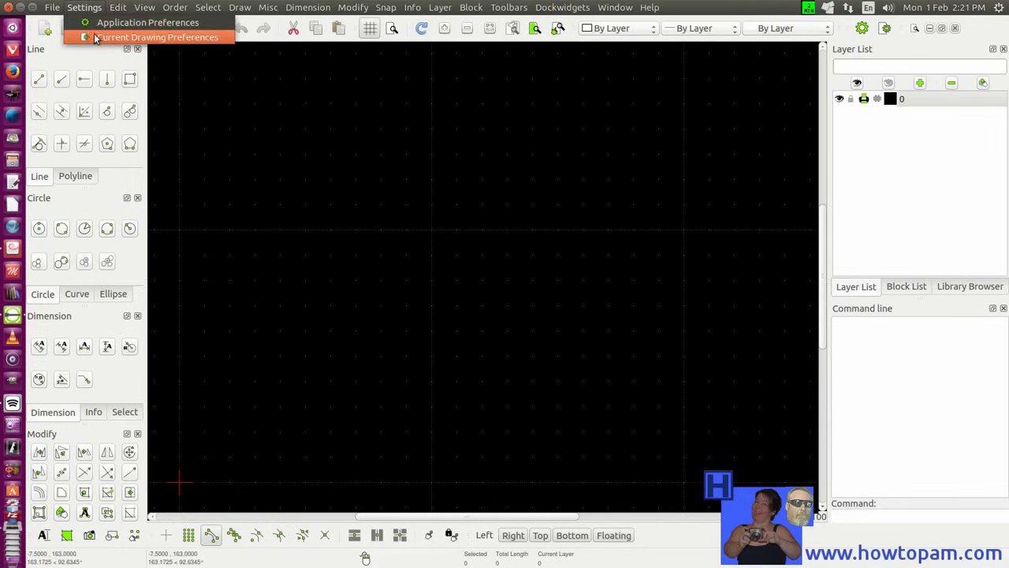
pyautogui.click(97, 38)
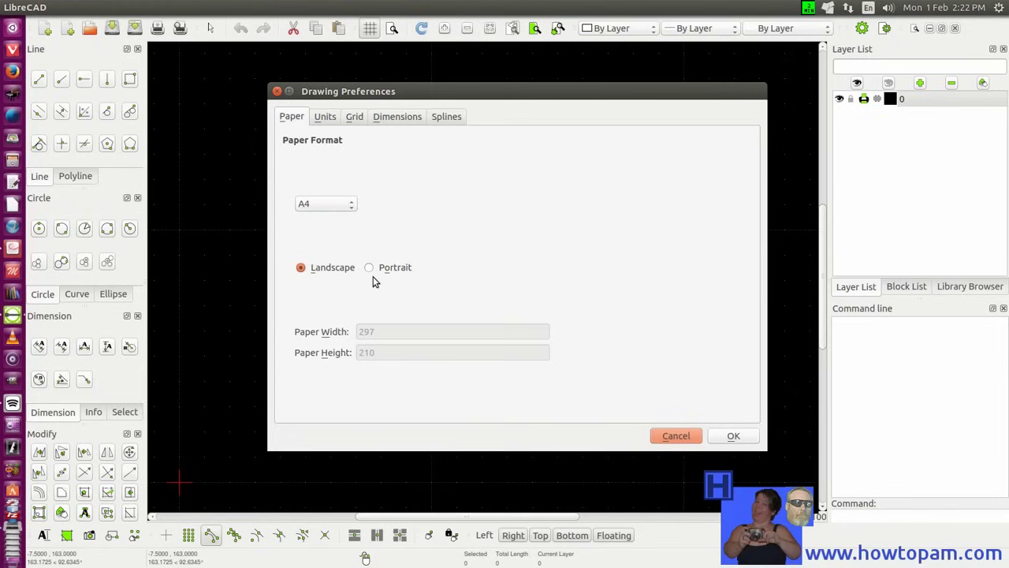
pyautogui.click(326, 118)
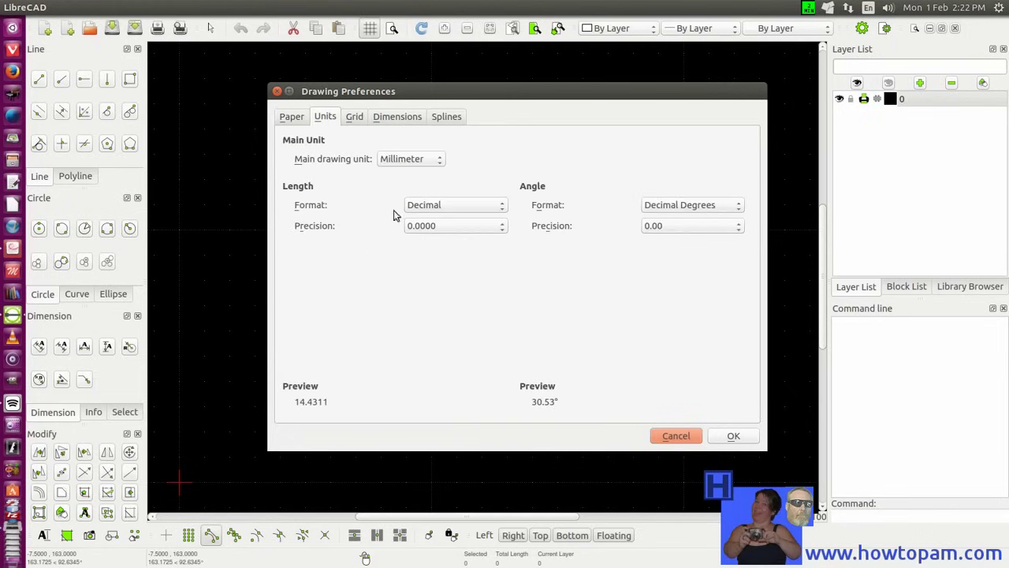
pyautogui.click(439, 162)
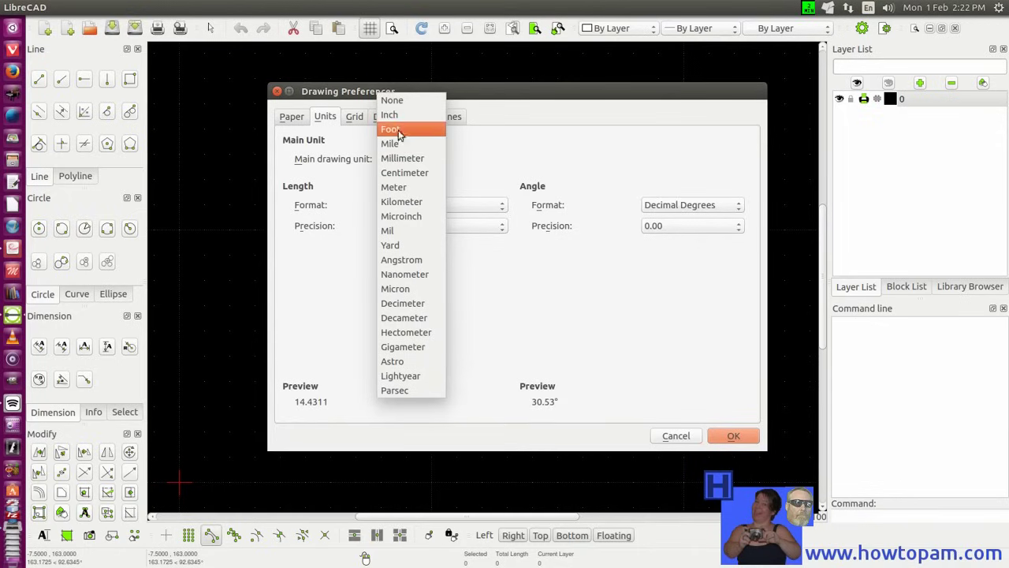
pyautogui.click(461, 175)
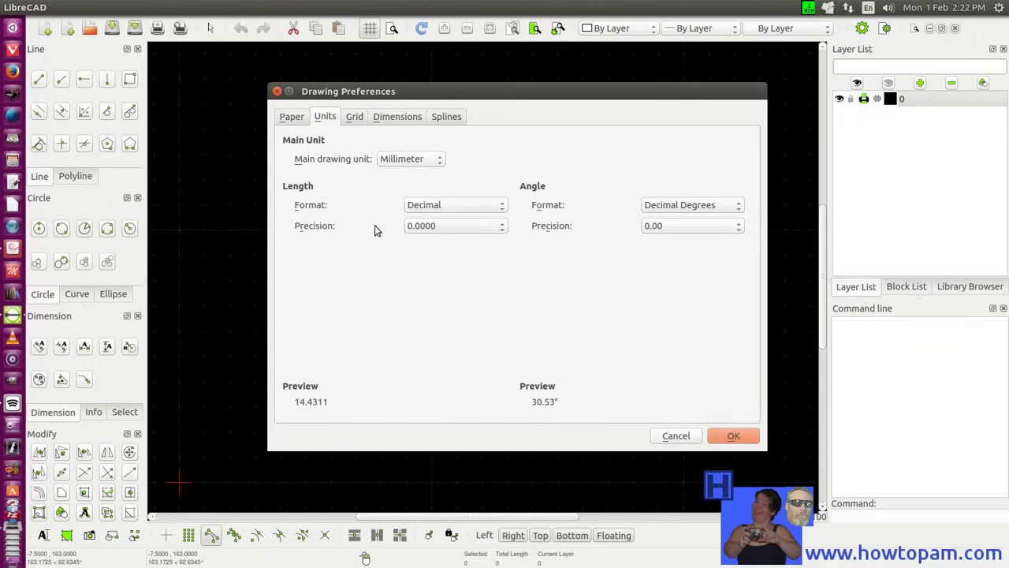
pyautogui.click(500, 211)
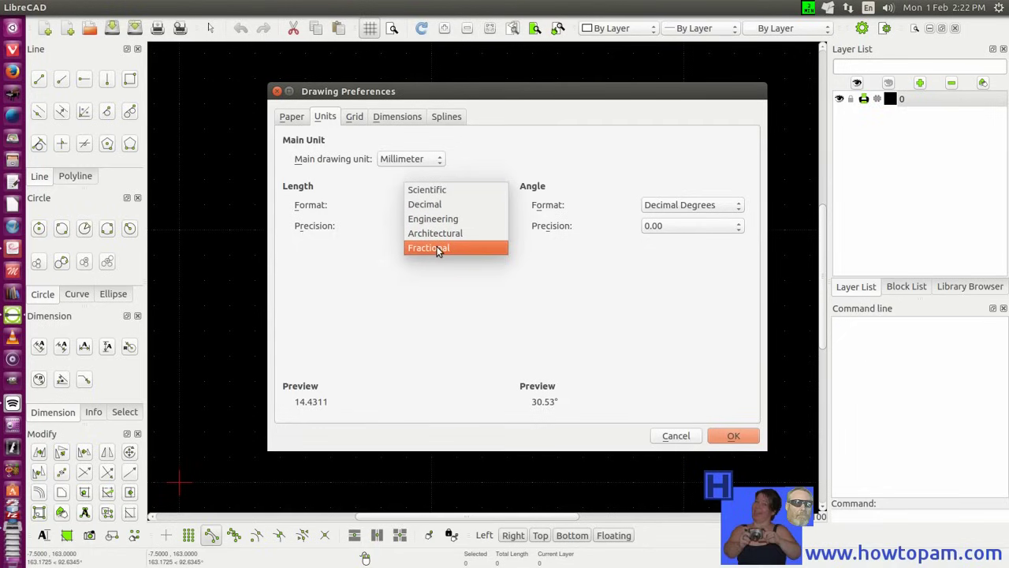
pyautogui.click(445, 204)
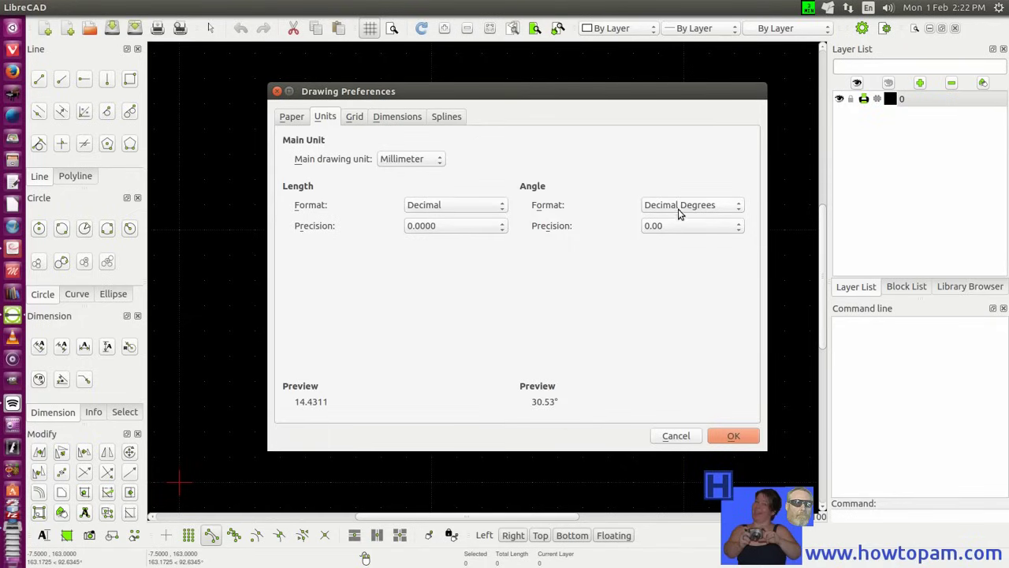
# Examine the drawing's grid, dimension and spline settings, and go back over the paper format and units settings.
pyautogui.click(361, 122)
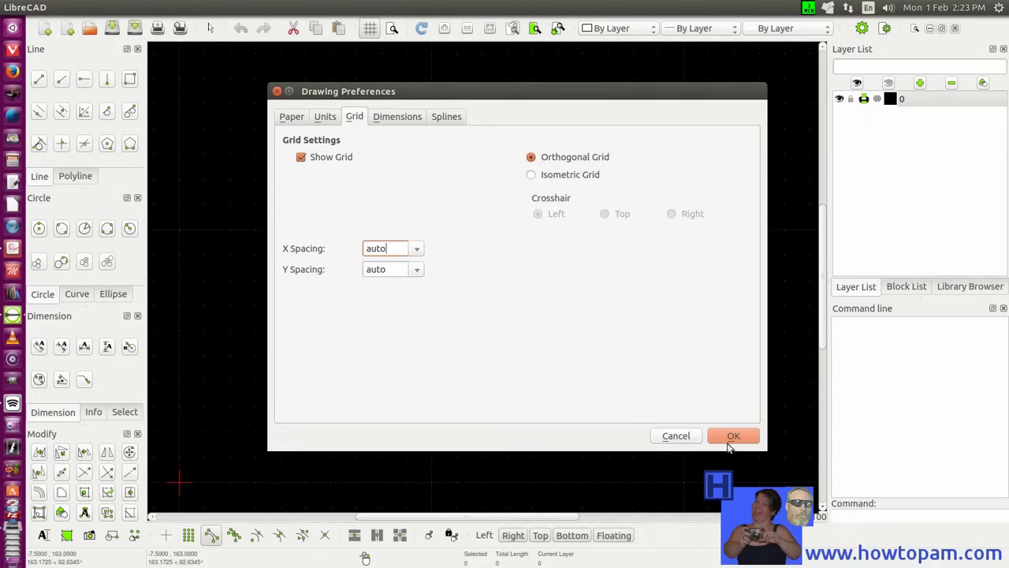
pyautogui.click(407, 120)
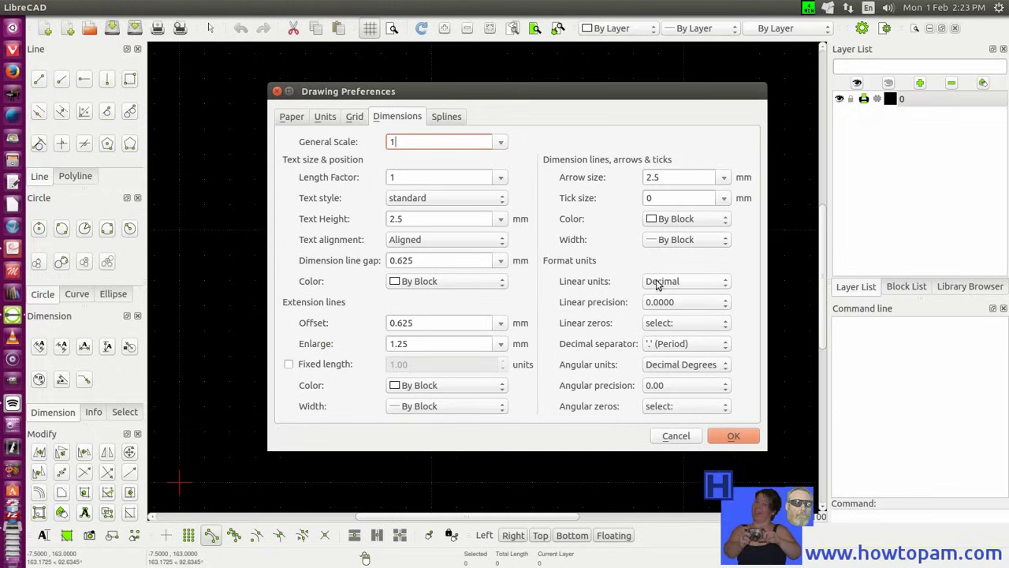
pyautogui.click(451, 118)
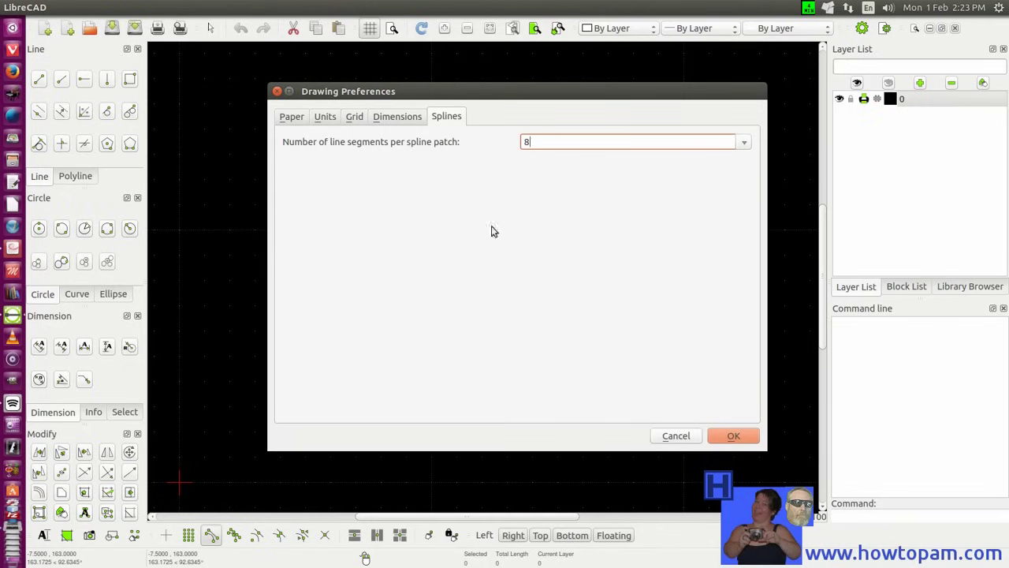
pyautogui.click(291, 116)
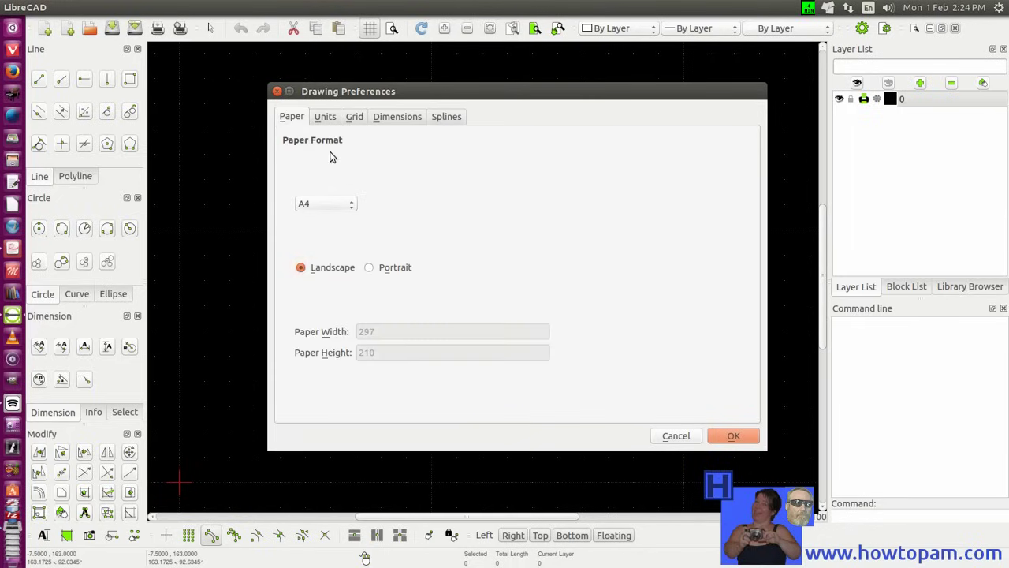
pyautogui.click(325, 118)
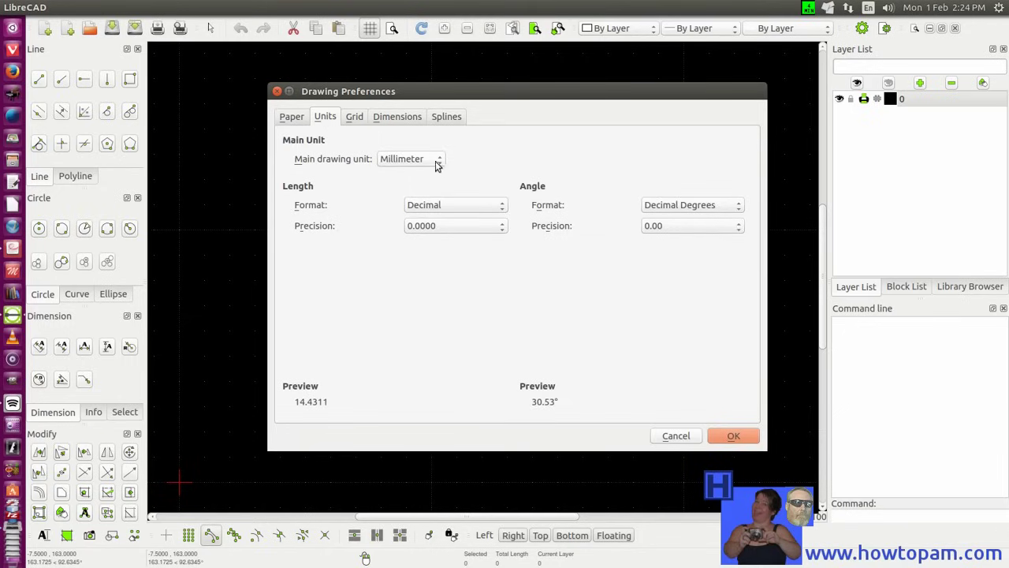
# Review the drawing's grid and dimension settings, and accept the drawing preferences.
pyautogui.click(355, 120)
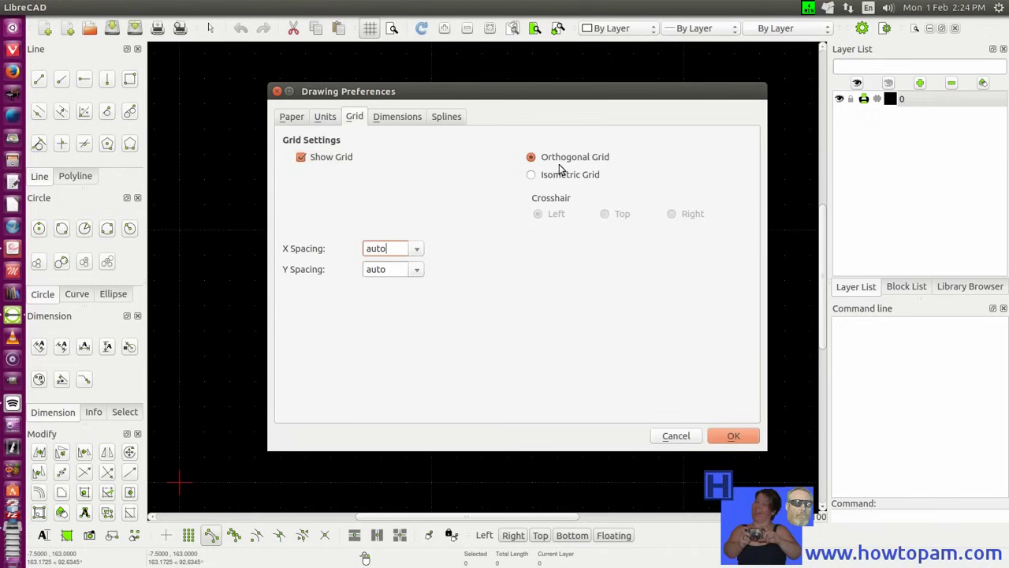
pyautogui.click(396, 117)
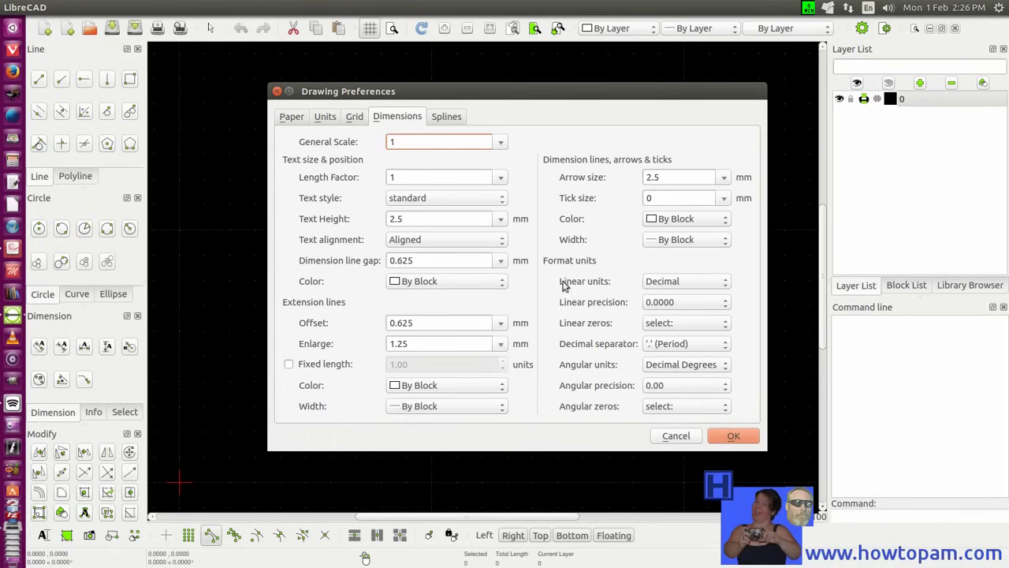
pyautogui.click(727, 436)
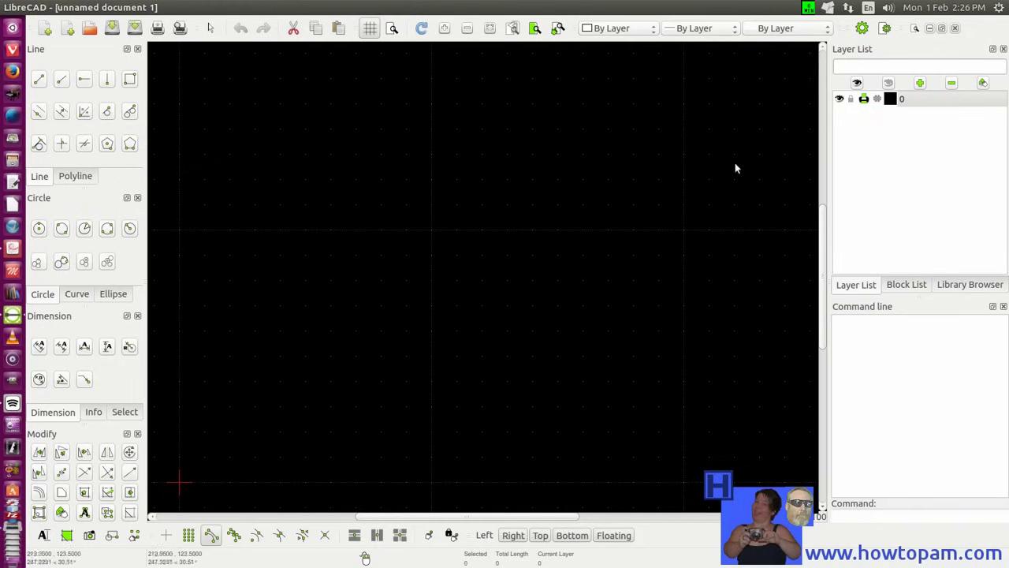
# Add a layer named hidden with the default pen color Green and the Continuous line type.
pyautogui.click(919, 84)
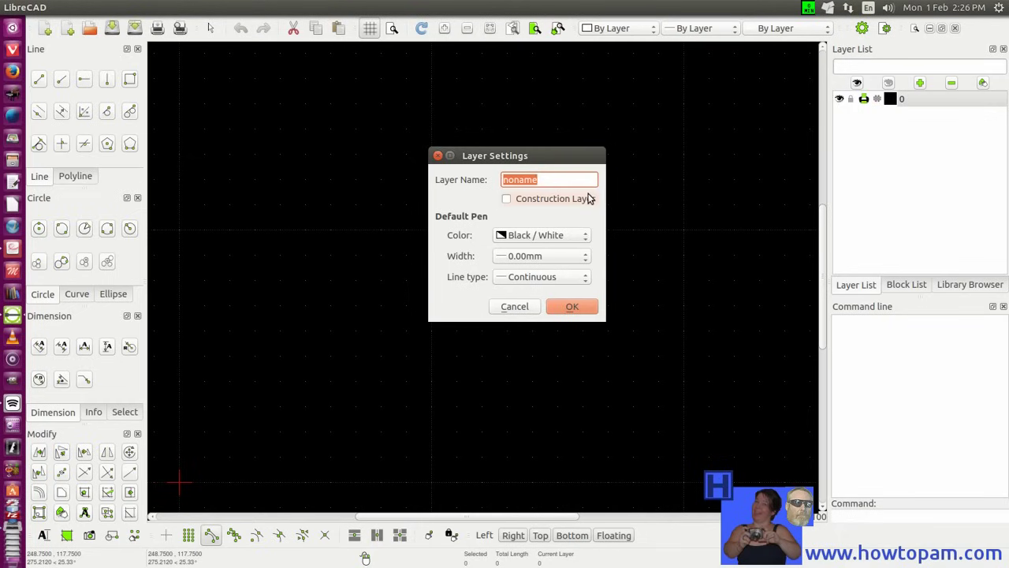
pyautogui.moveTo(591, 199)
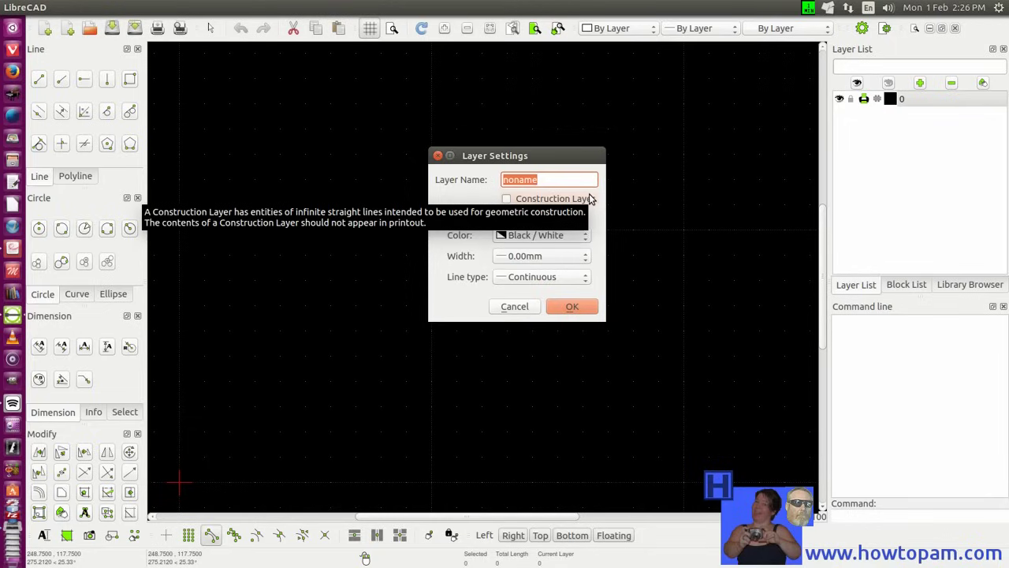
pyautogui.write('hidden')
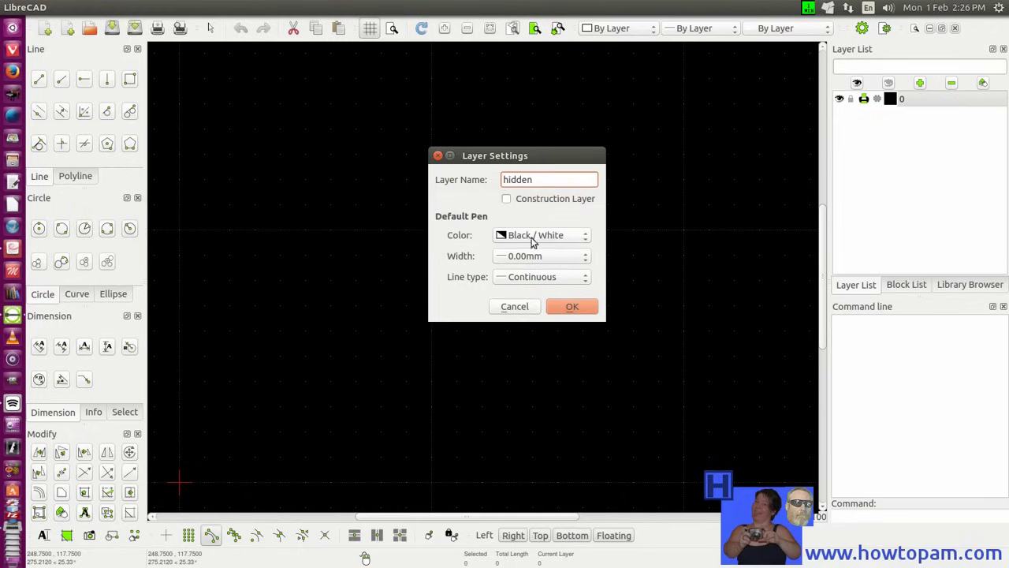
pyautogui.click(583, 240)
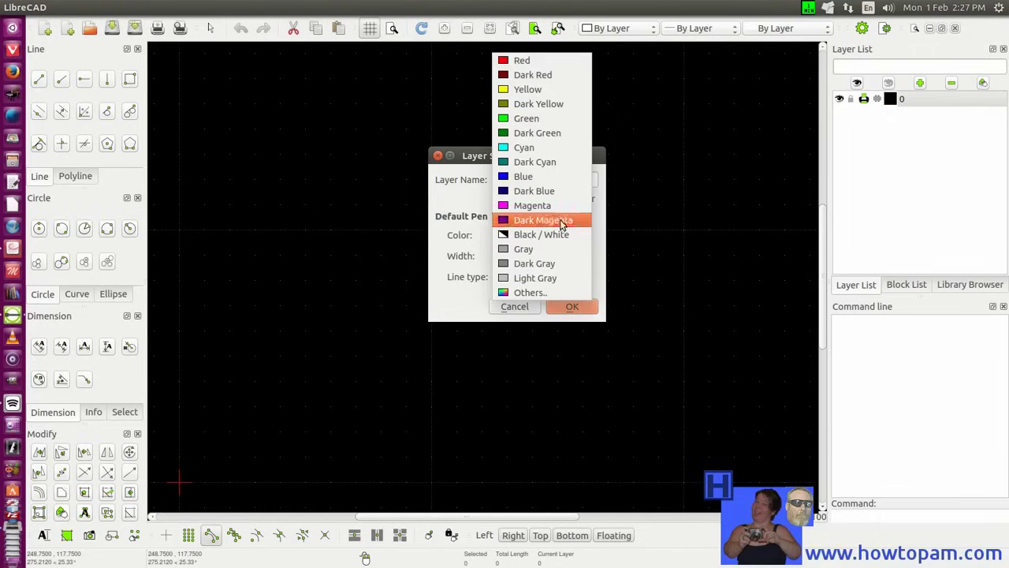
pyautogui.click(517, 118)
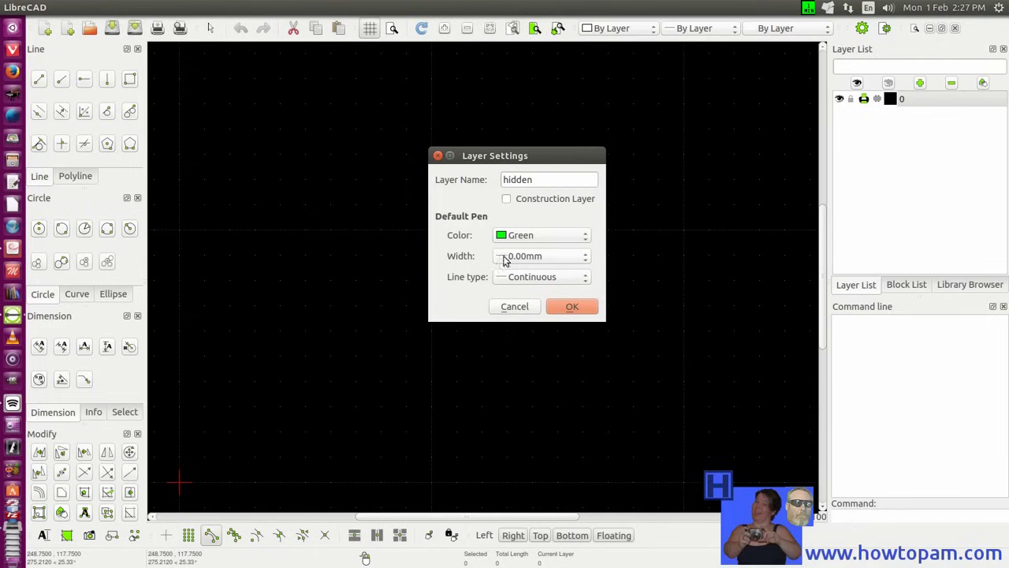
pyautogui.click(584, 281)
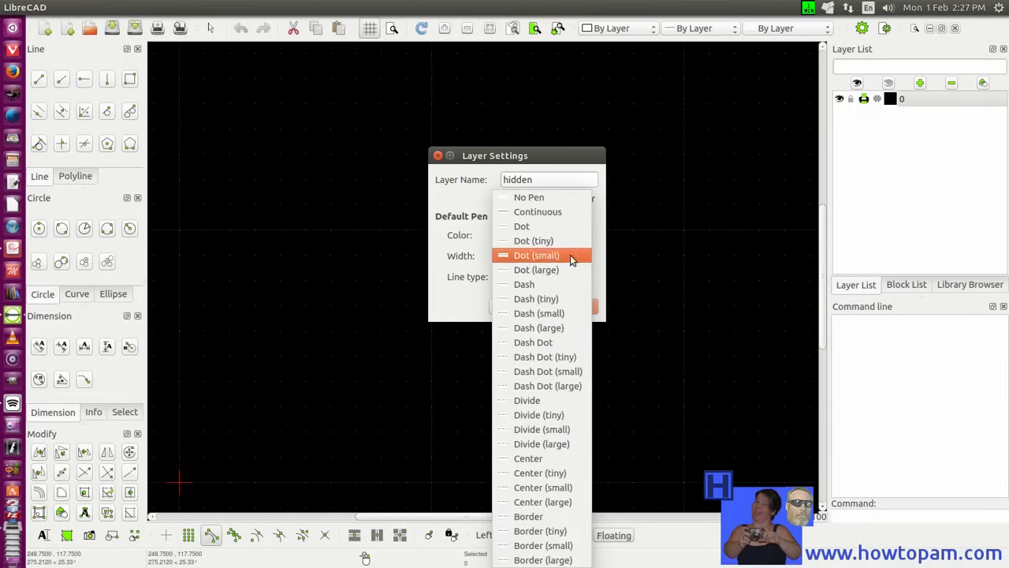
pyautogui.click(542, 213)
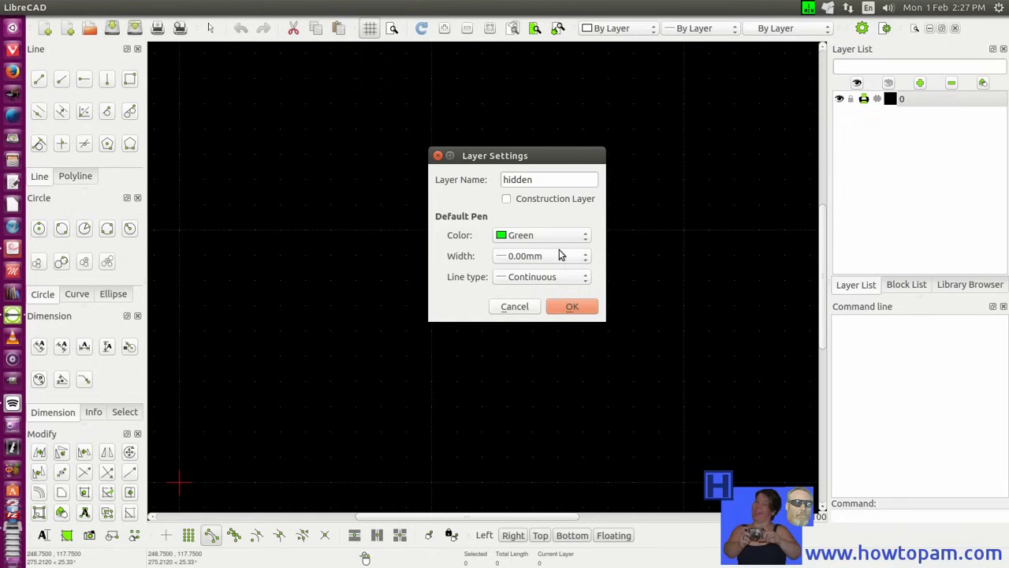
pyautogui.click(567, 306)
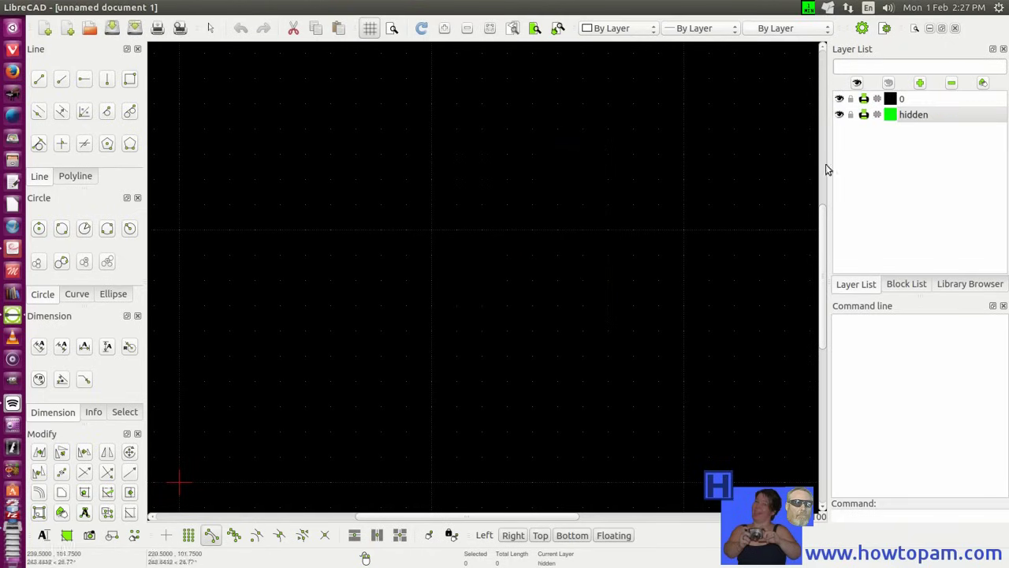
# Add a layer named Dimension with the default pen color Blue and a width of 0.35mm (ISO).
pyautogui.click(922, 84)
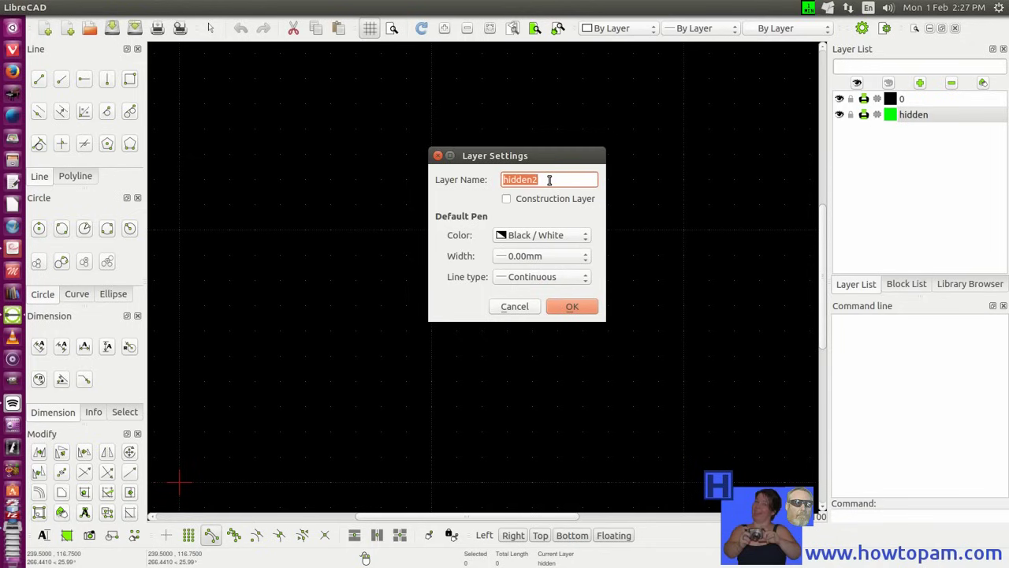
pyautogui.write('D')
pyautogui.click(584, 238)
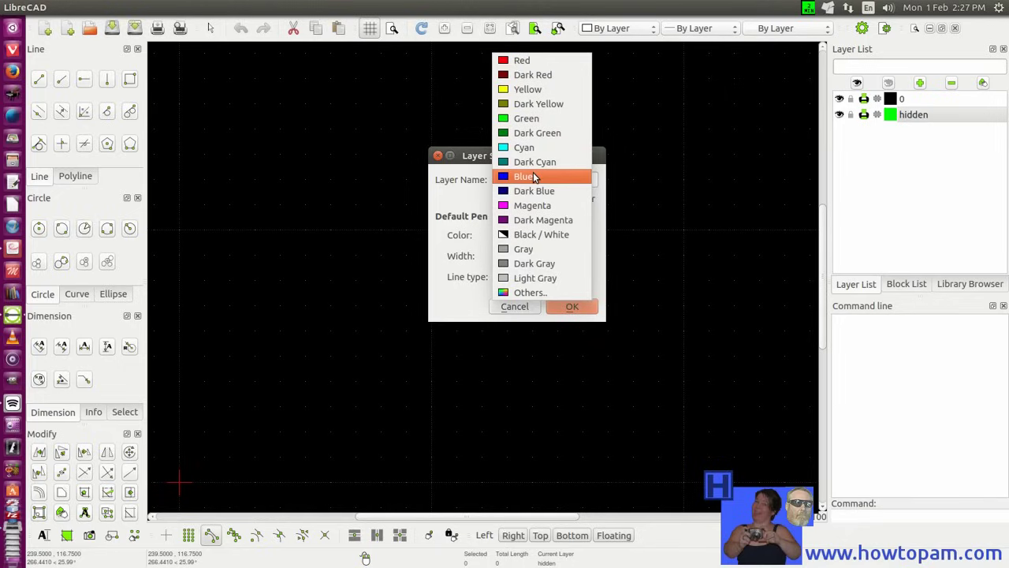
pyautogui.click(534, 177)
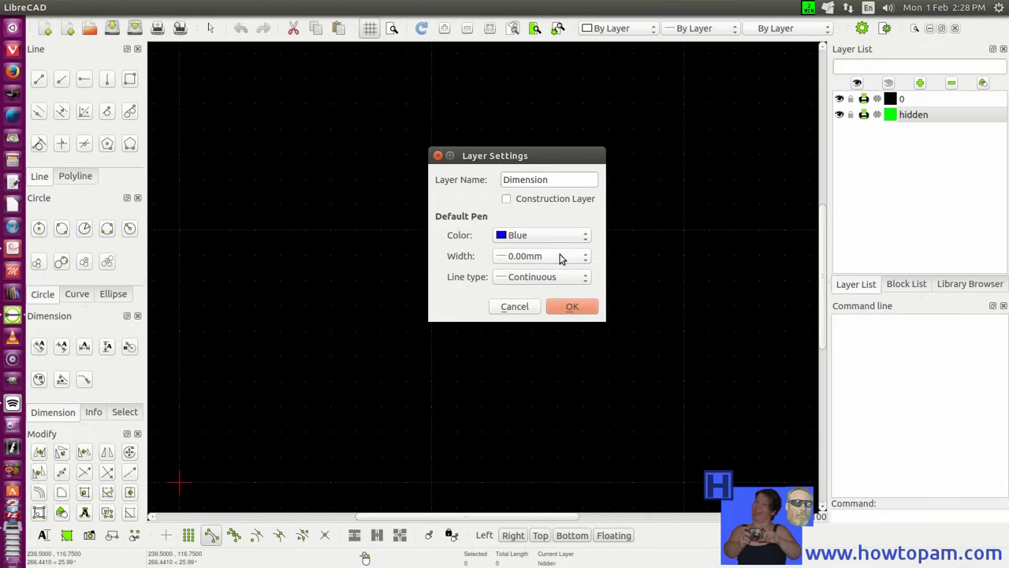
pyautogui.click(583, 258)
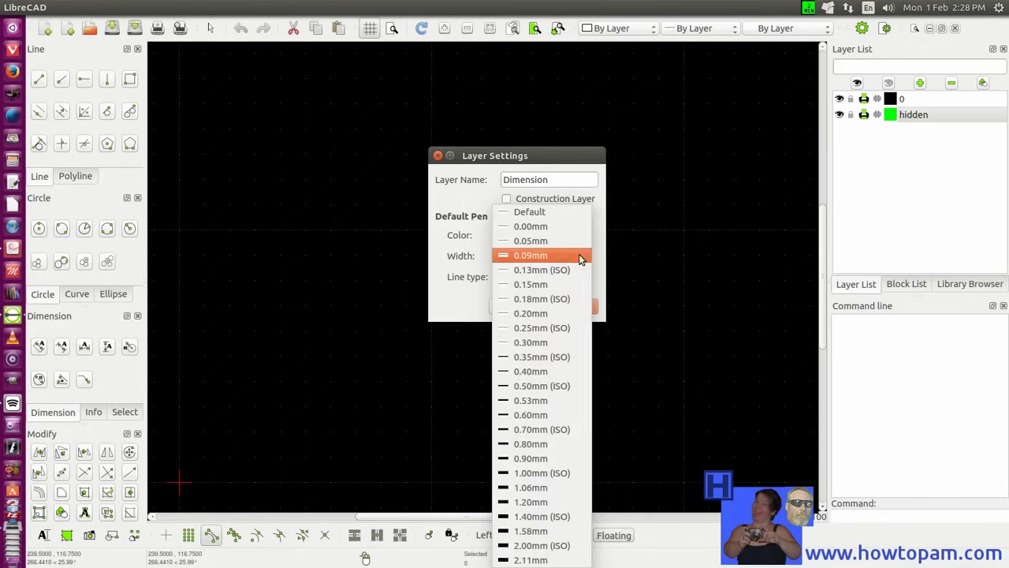
pyautogui.click(517, 357)
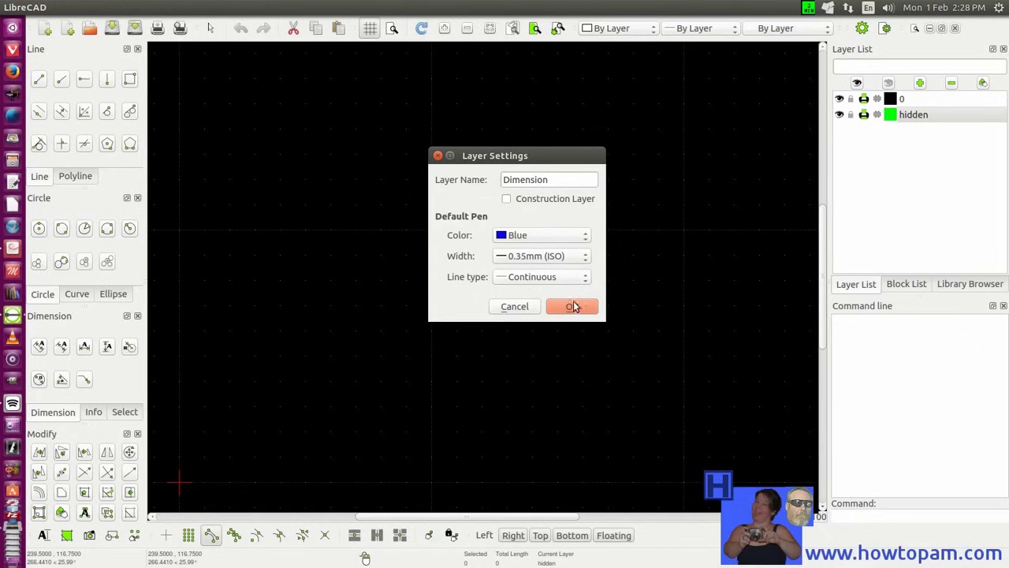
pyautogui.click(572, 307)
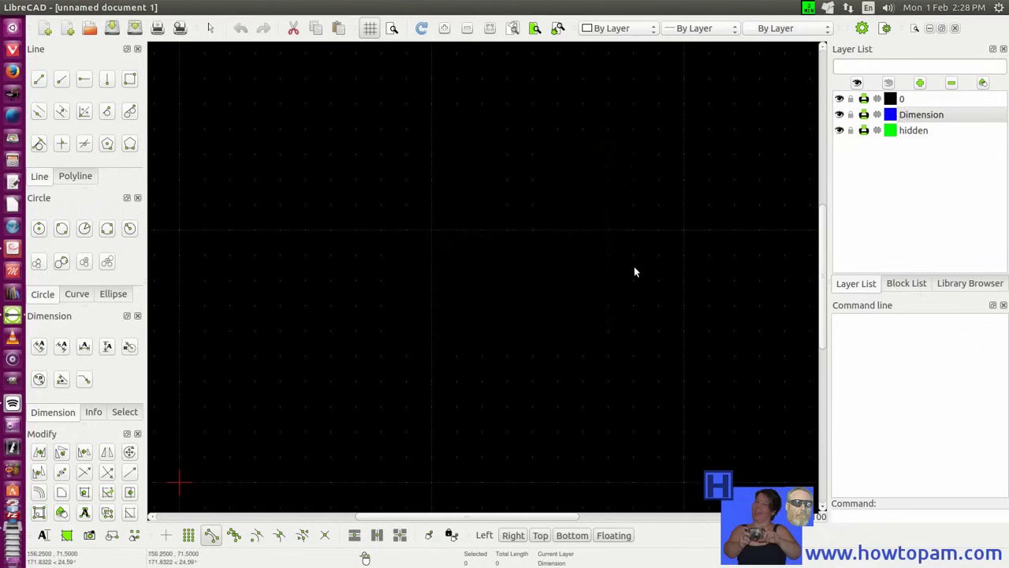
# Add a layer named Center with the default pen color Red and the Dash Dot (small) line type.
pyautogui.click(920, 83)
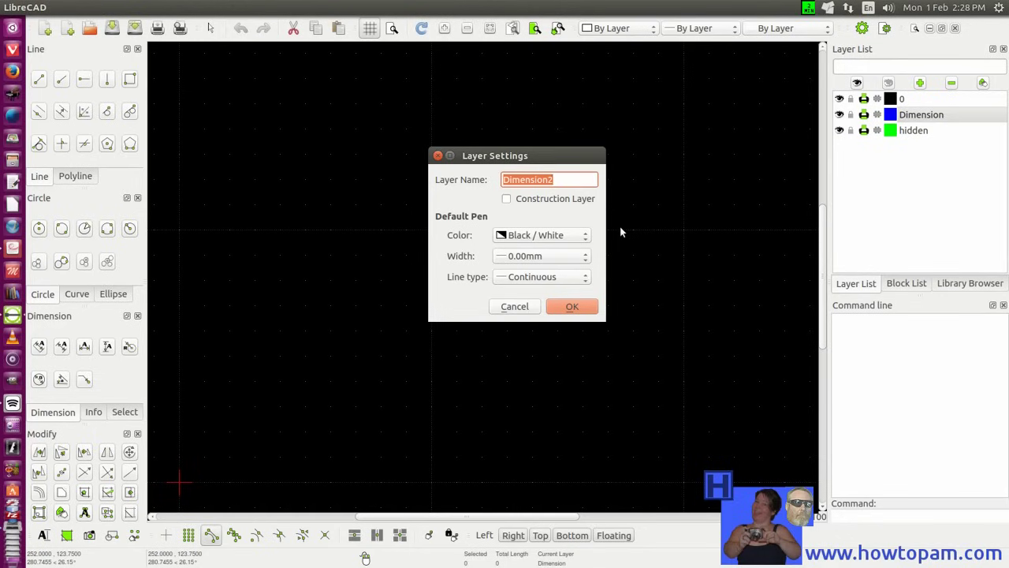
pyautogui.write('Center')
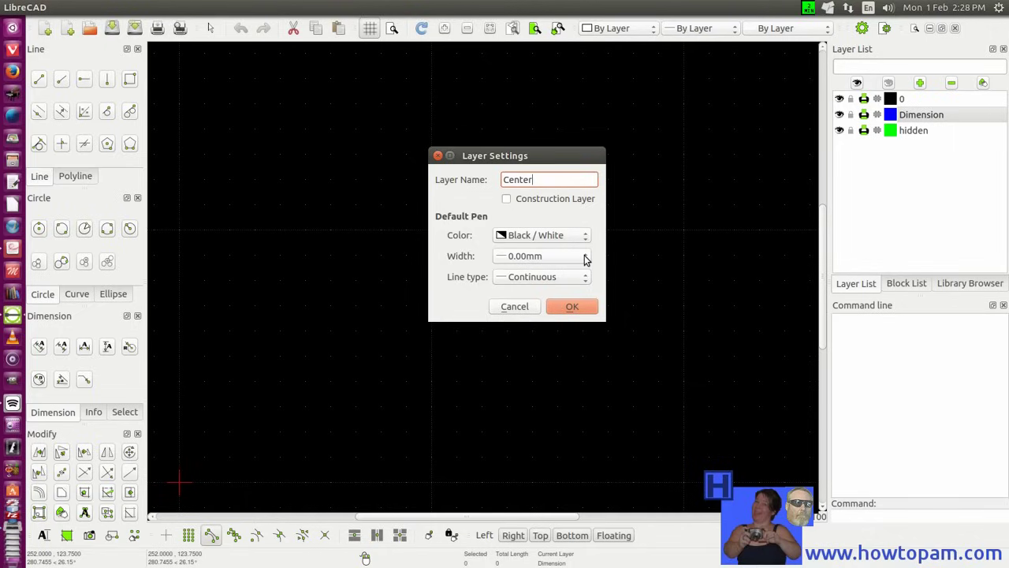
pyautogui.click(584, 235)
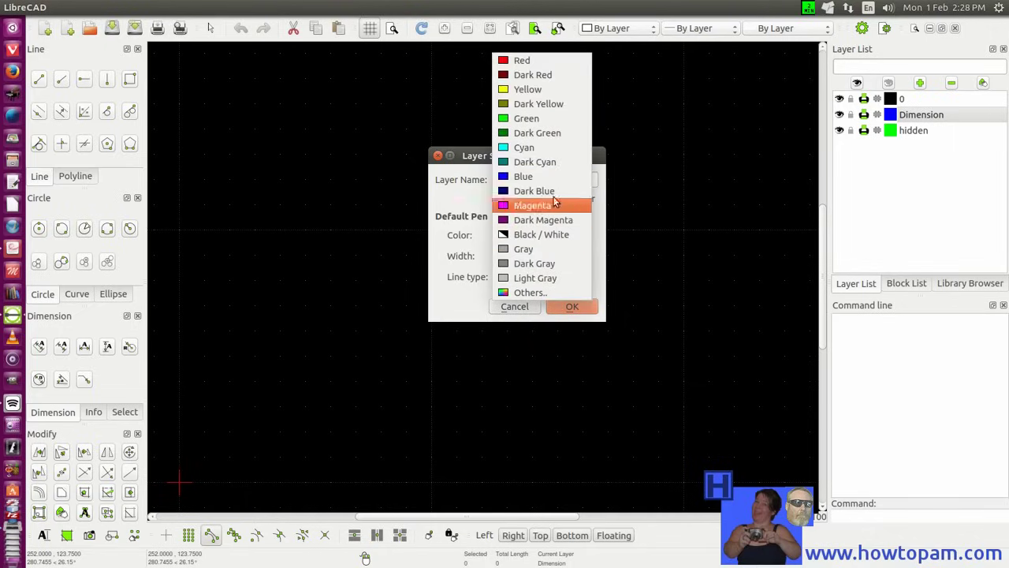
pyautogui.click(529, 61)
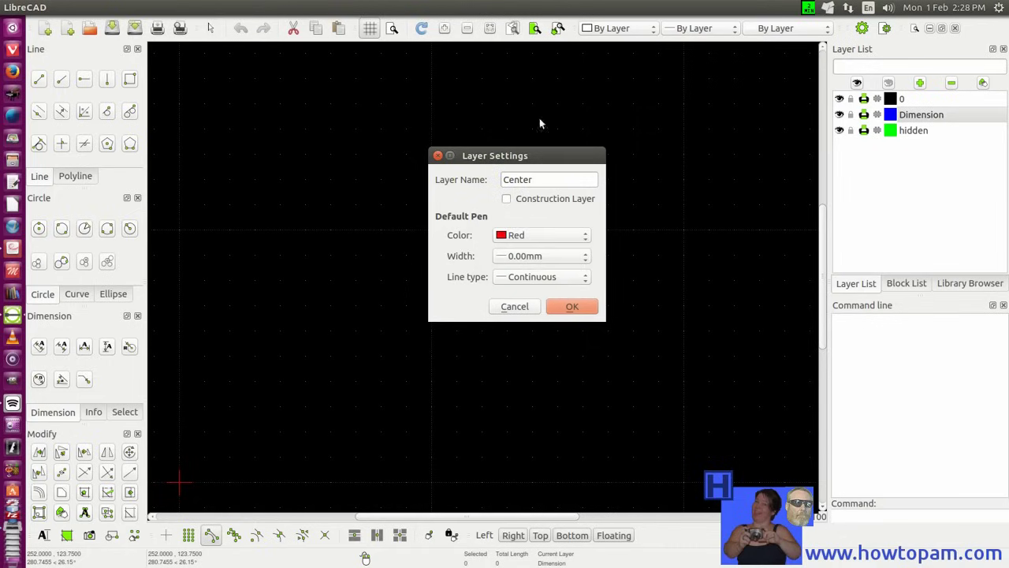
pyautogui.click(583, 278)
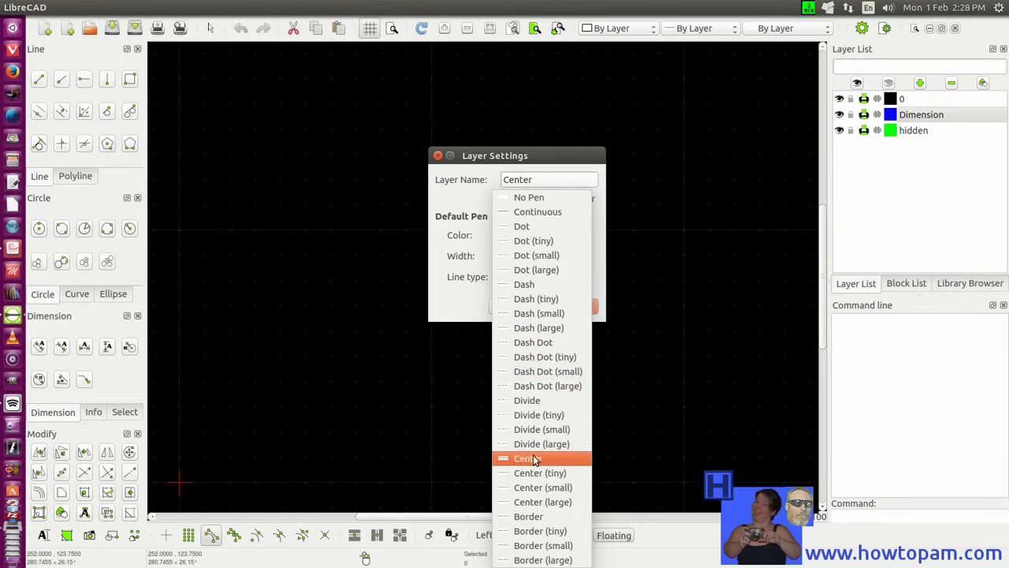
pyautogui.click(535, 372)
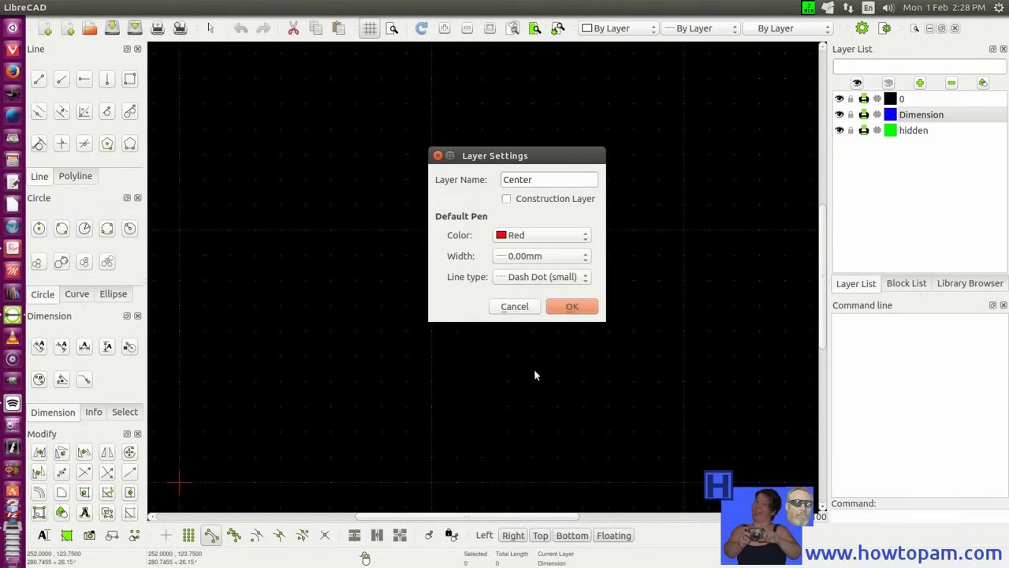
pyautogui.click(571, 307)
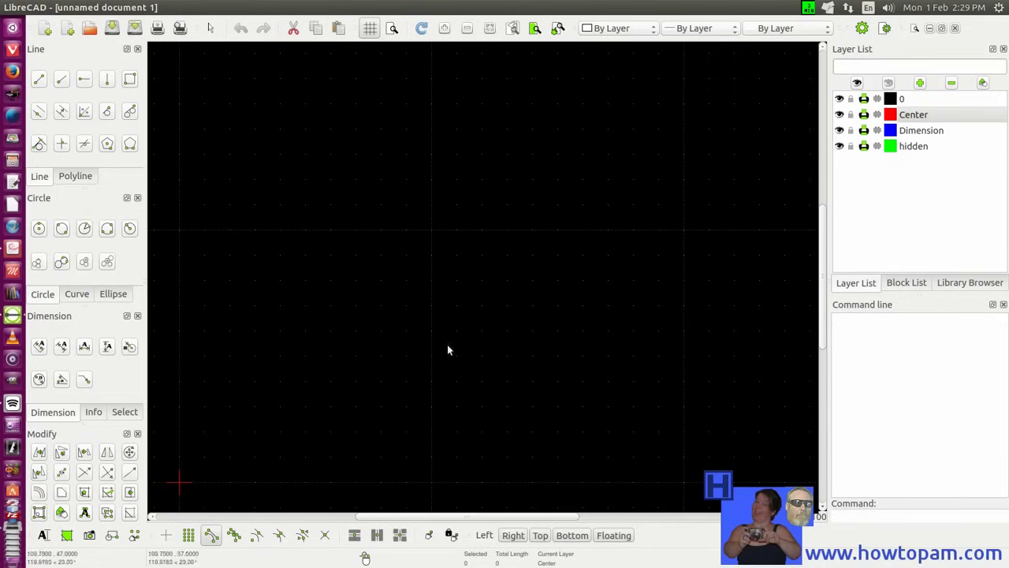
# Make the Dimension and hidden layers current in turn, and toggle the visibility of the hidden, Dimension and Center layers off and on.
pyautogui.click(916, 133)
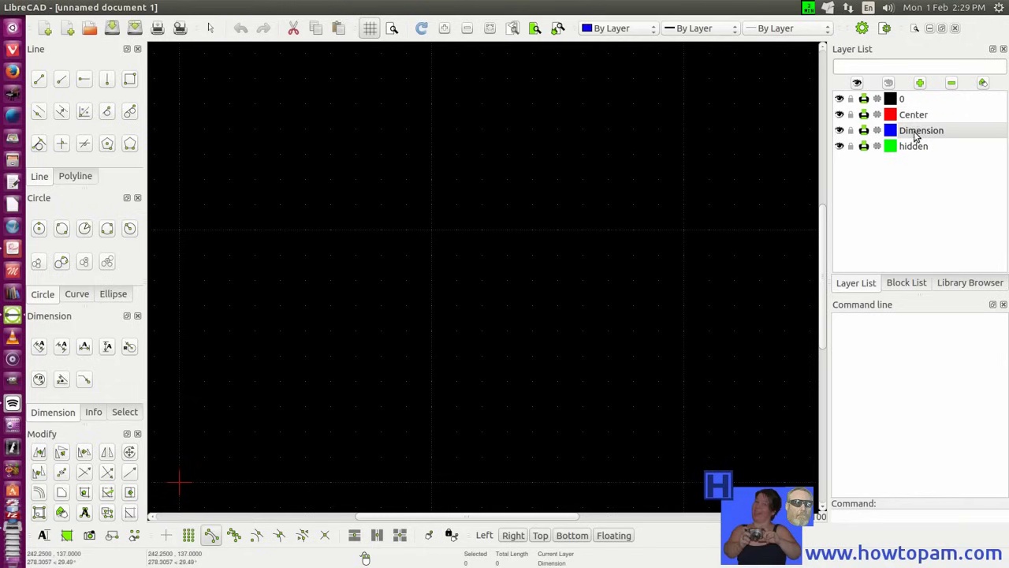
pyautogui.click(914, 149)
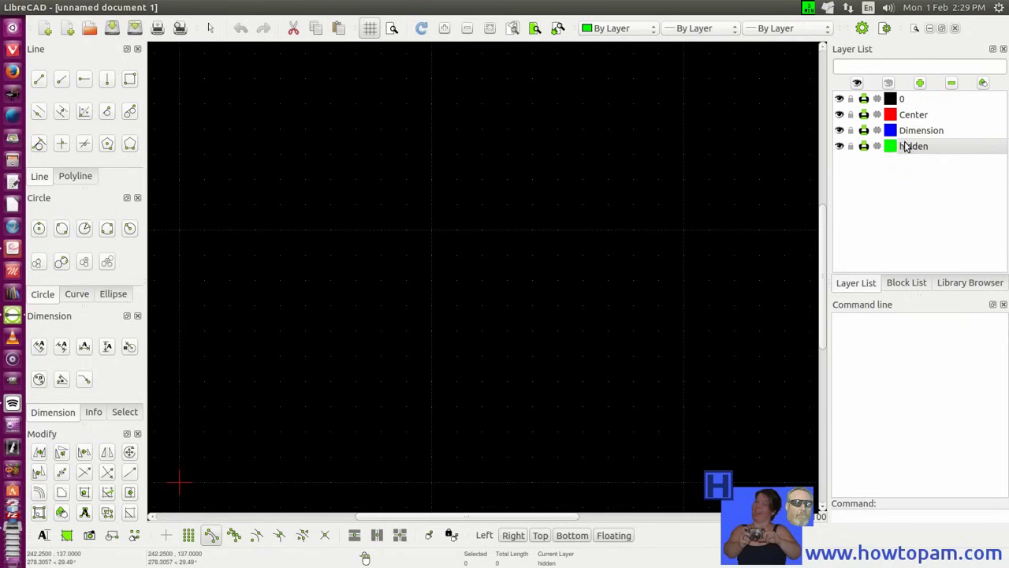
pyautogui.click(840, 146)
pyautogui.click(840, 131)
pyautogui.click(839, 131)
pyautogui.click(839, 115)
pyautogui.click(840, 116)
# Make layer 0 current, examine the default pen color choices in its layer settings, and accept the settings.
pyautogui.click(918, 102)
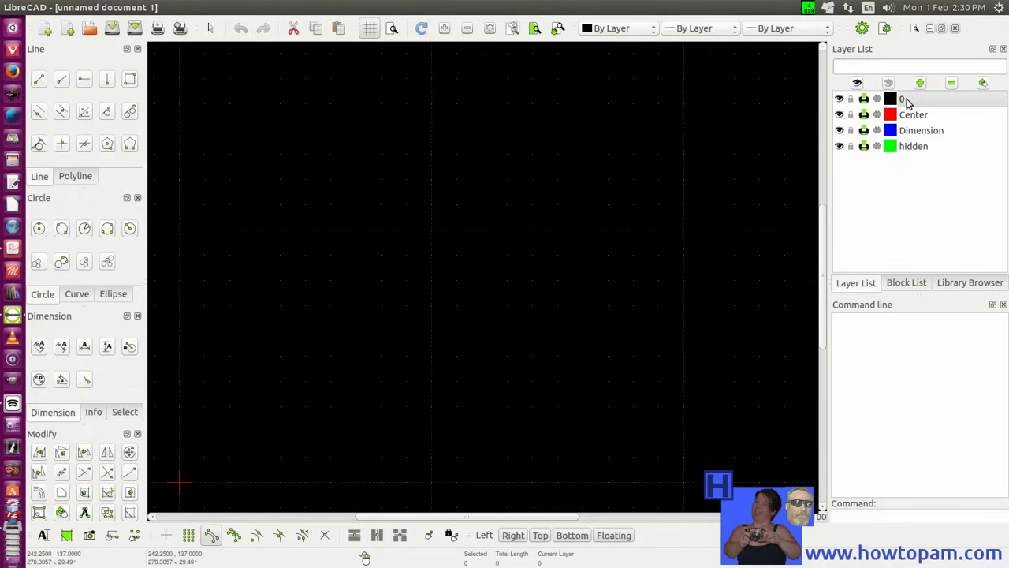
pyautogui.click(982, 83)
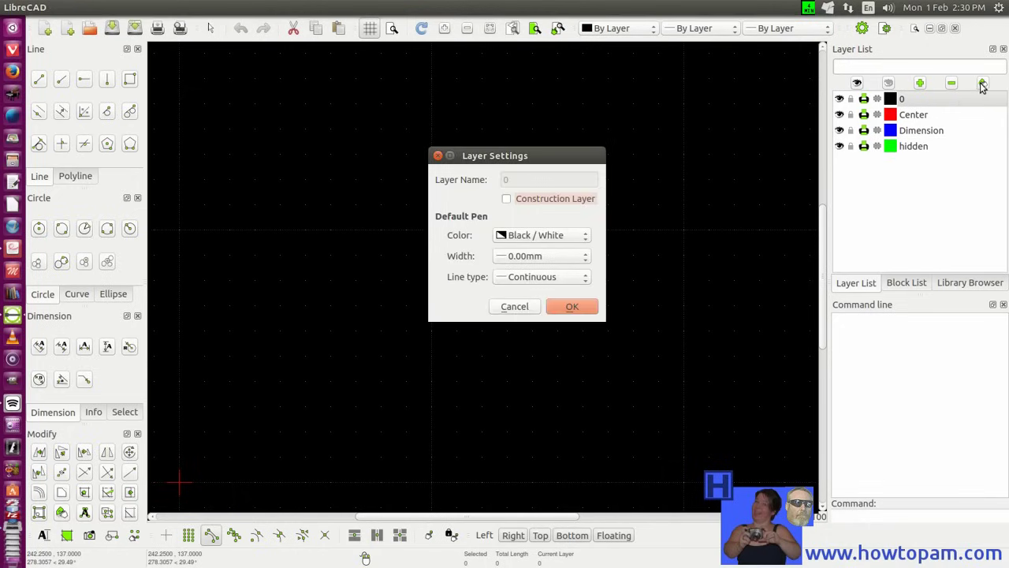
pyautogui.click(584, 238)
pyautogui.click(583, 237)
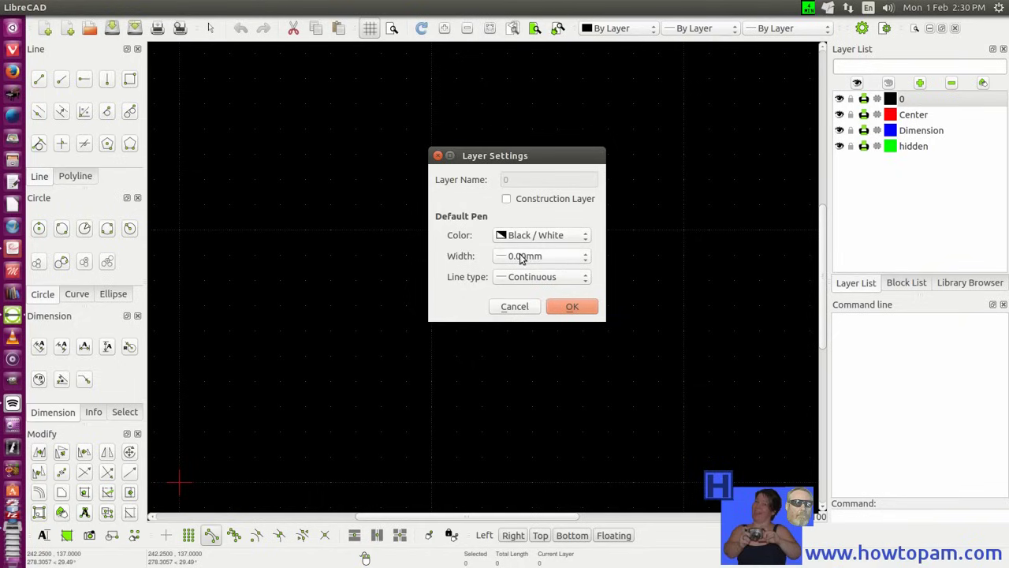
pyautogui.click(571, 308)
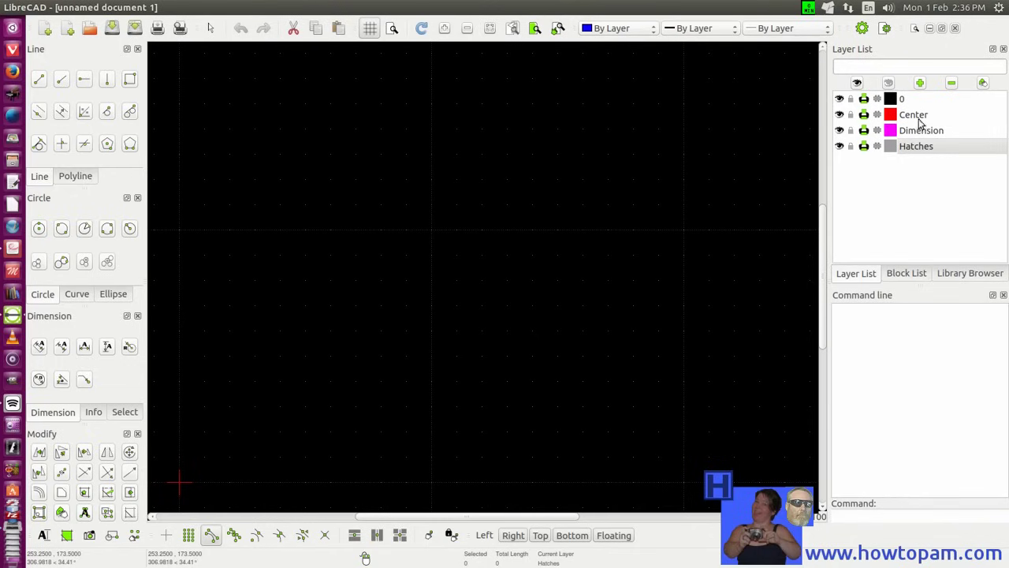
# Add a layer named Sections with the default pen color Blue and a width of 0.05mm.
pyautogui.click(919, 83)
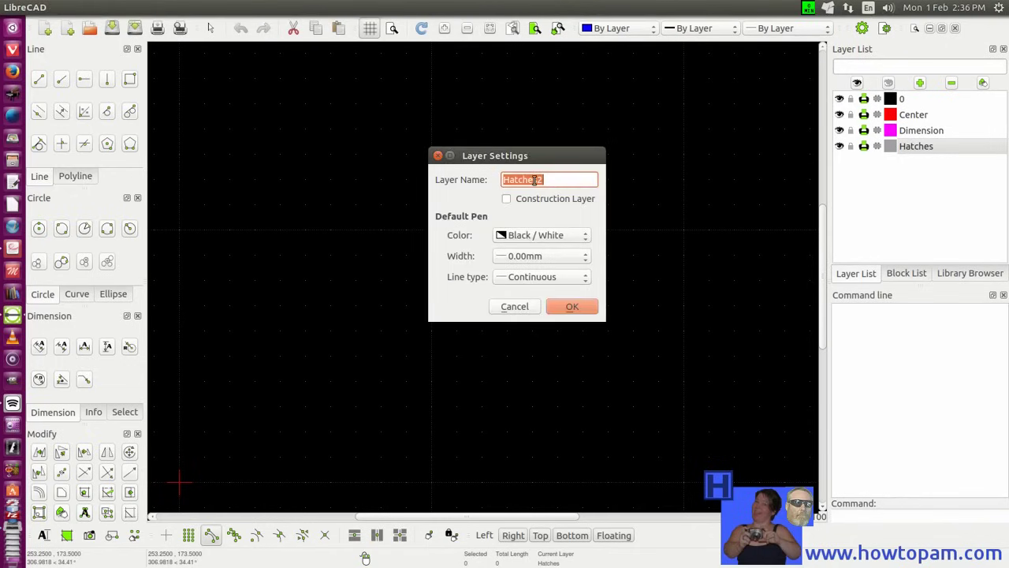
pyautogui.write('Section')
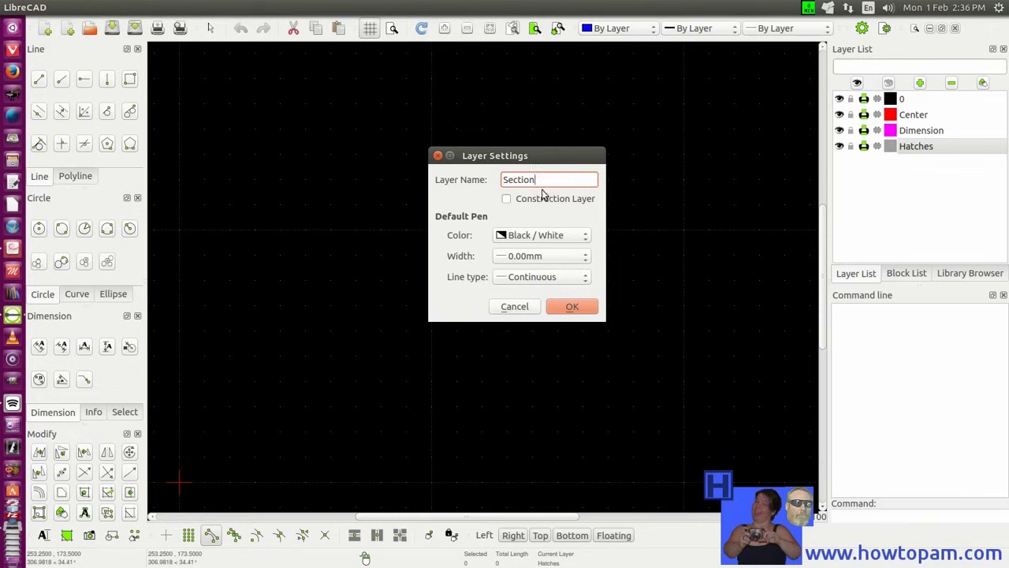
pyautogui.write('s')
pyautogui.click(584, 236)
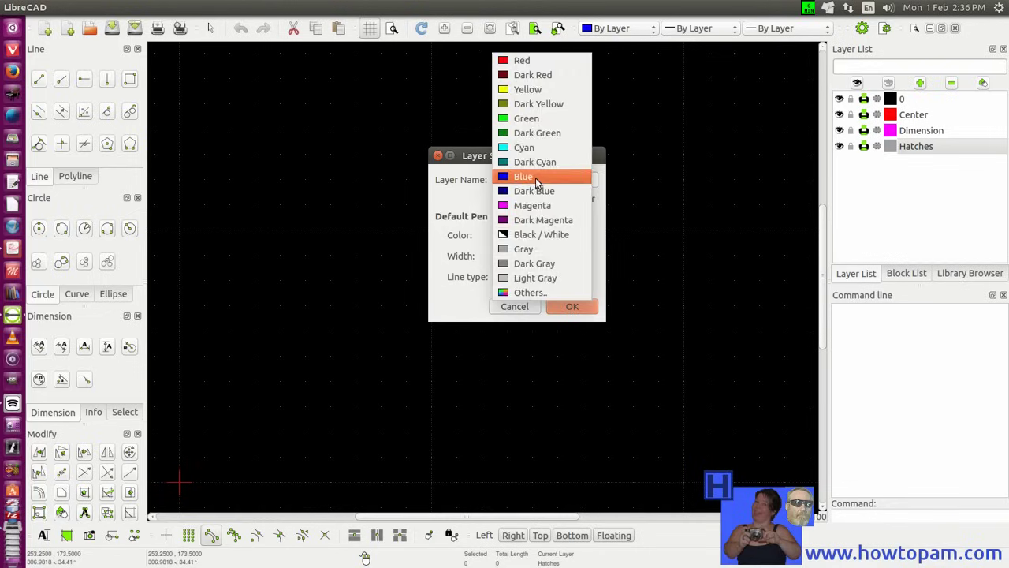
pyautogui.click(535, 177)
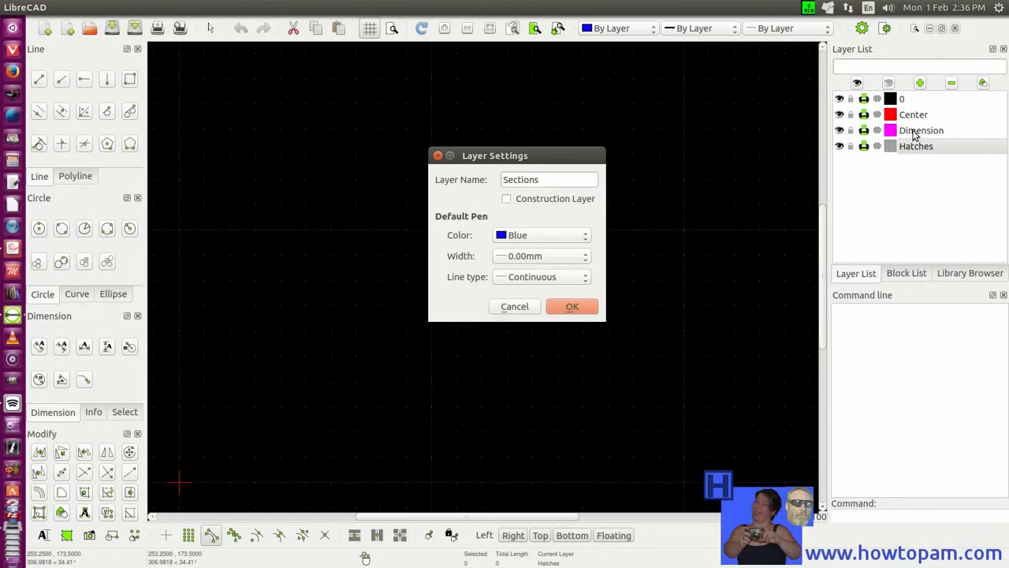
pyautogui.click(585, 265)
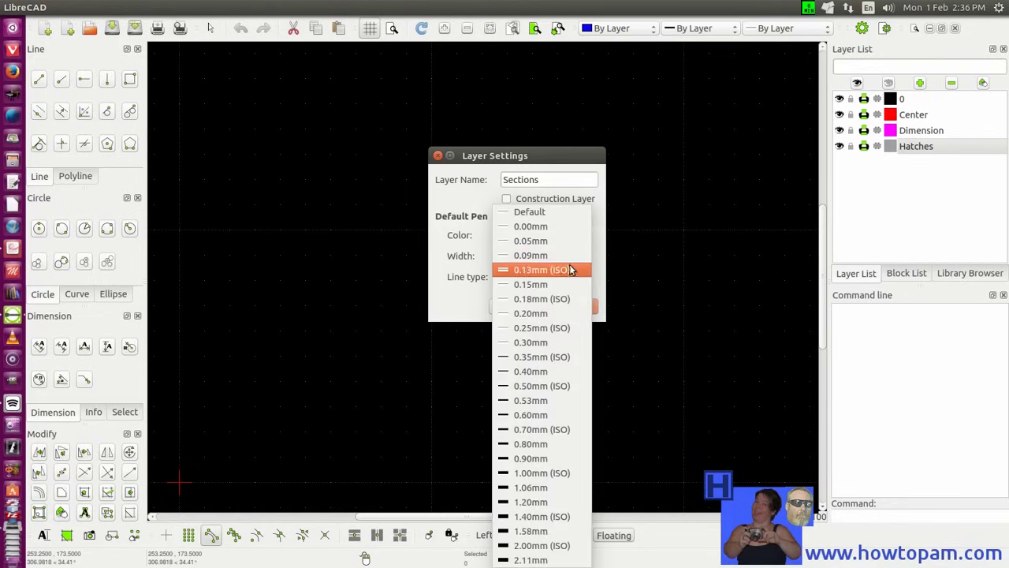
pyautogui.click(548, 240)
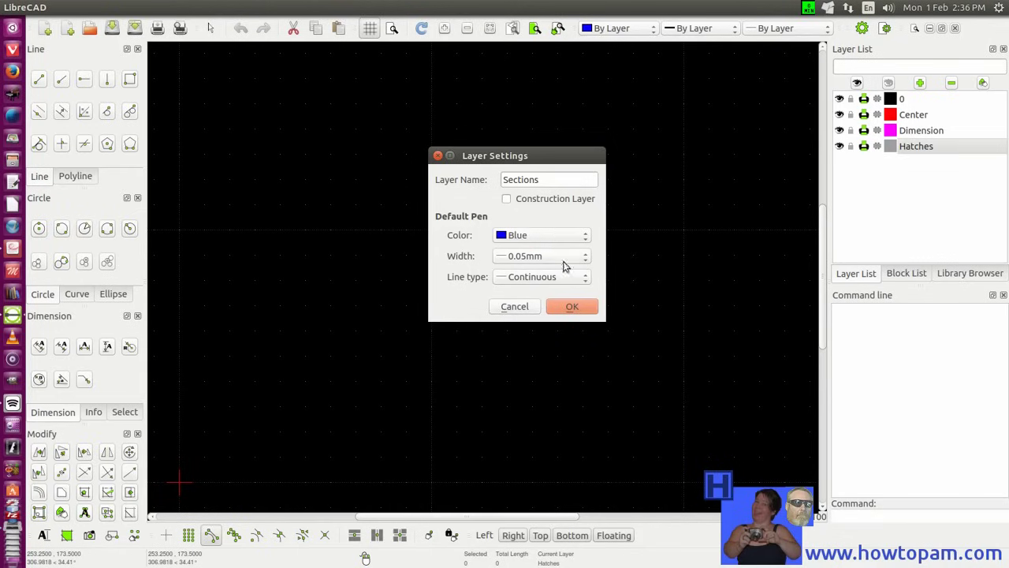
pyautogui.click(572, 305)
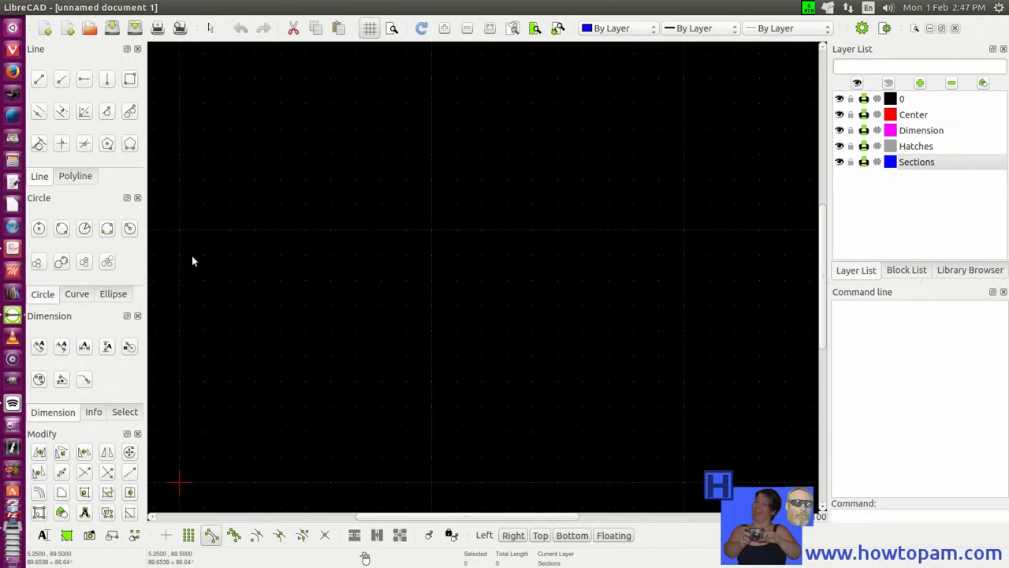
# Review the paper format and orientation in the drawing preferences and accept them.
pyautogui.click(84, 7)
pyautogui.click(103, 36)
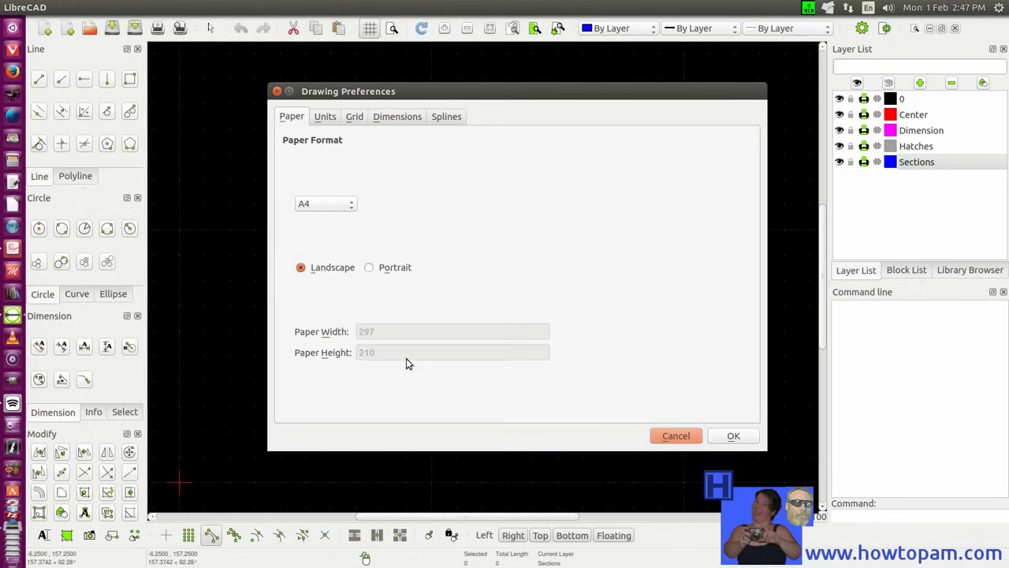
pyautogui.click(732, 436)
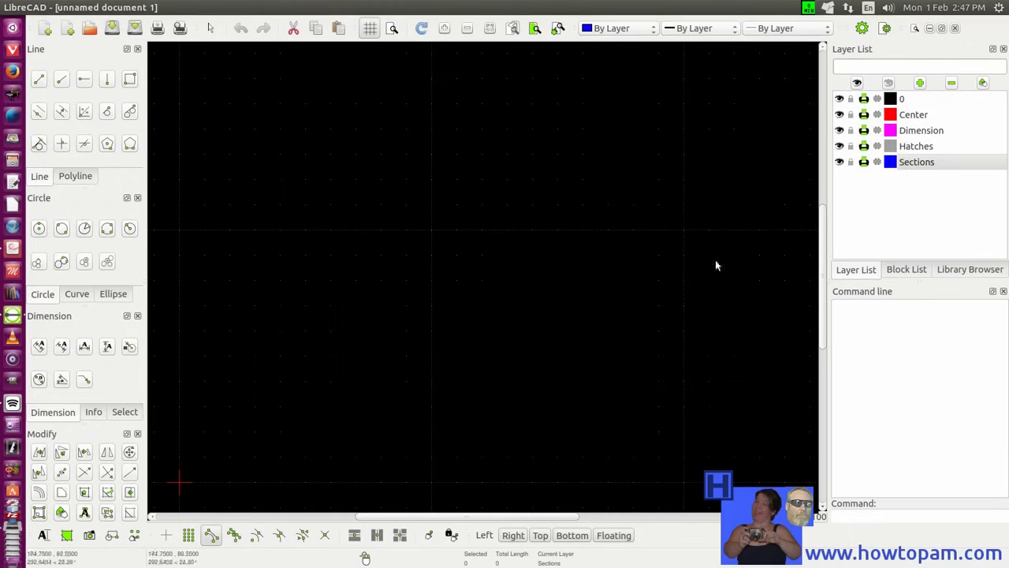
# Draw a rectangular frame on layer 0 from corner 0,0 to corner 287,200.
pyautogui.click(905, 99)
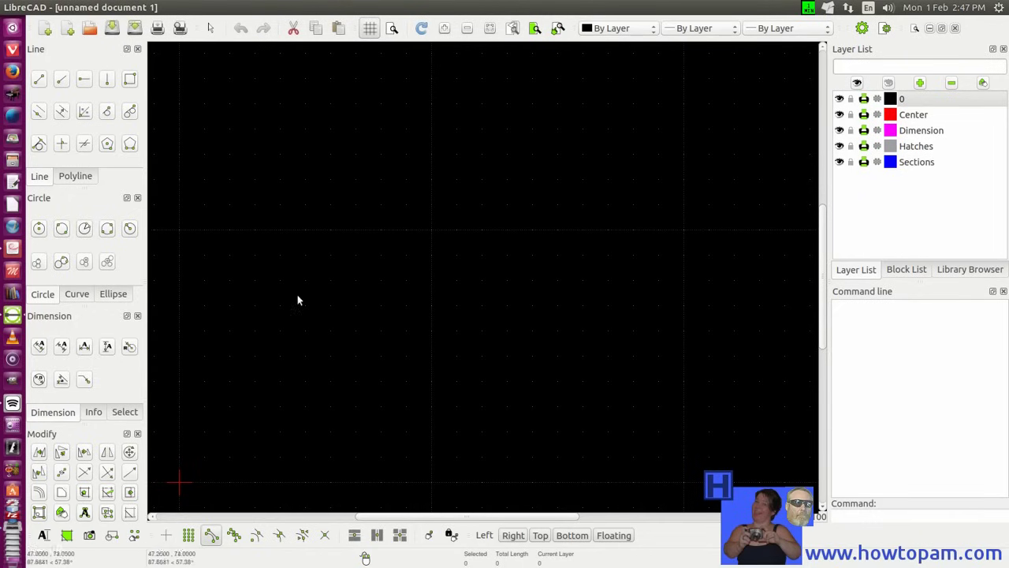
pyautogui.click(130, 81)
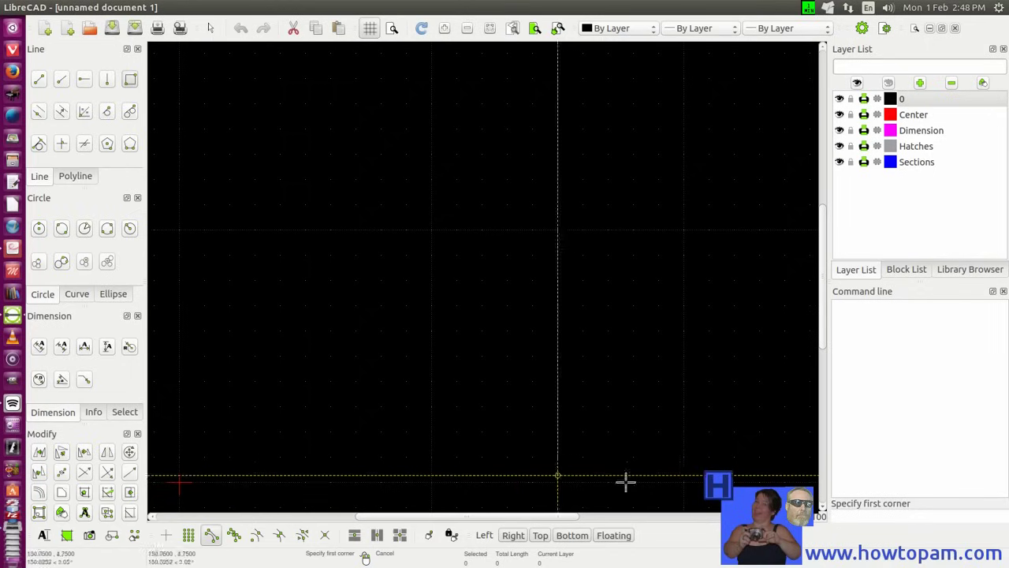
pyautogui.click(838, 516)
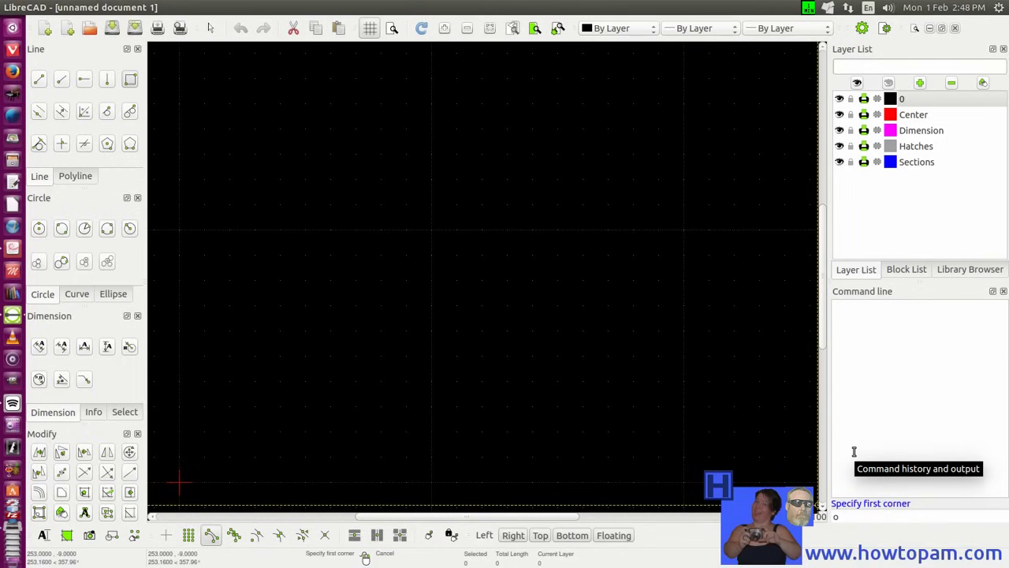
pyautogui.write('0,0')
pyautogui.press('Return')
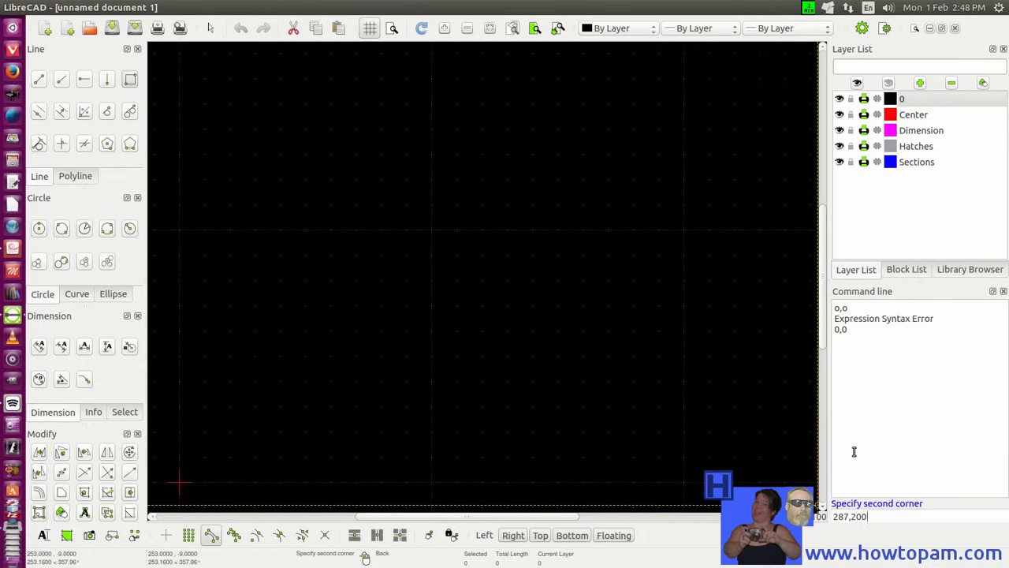
pyautogui.press('Return')
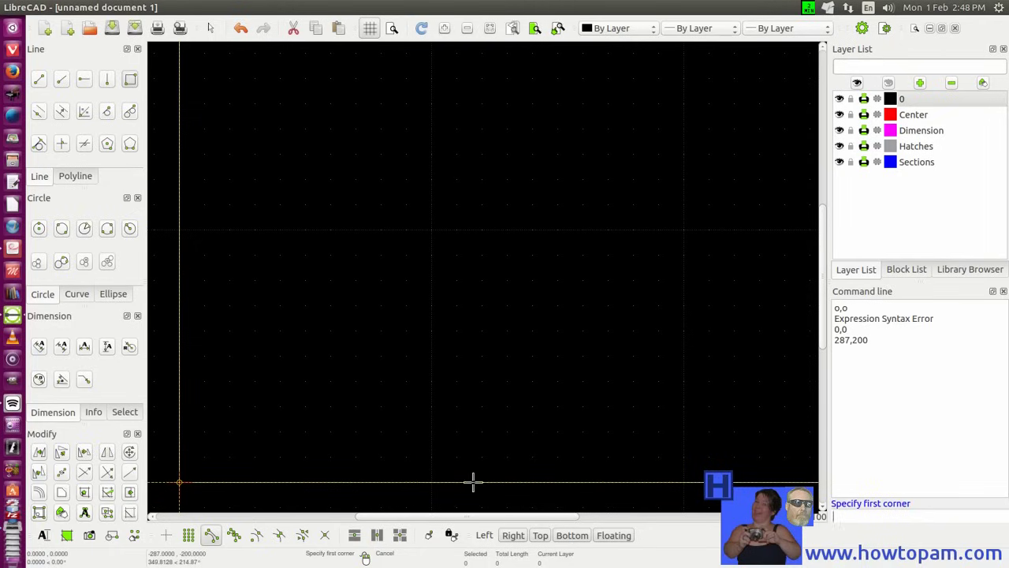
pyautogui.click(468, 29)
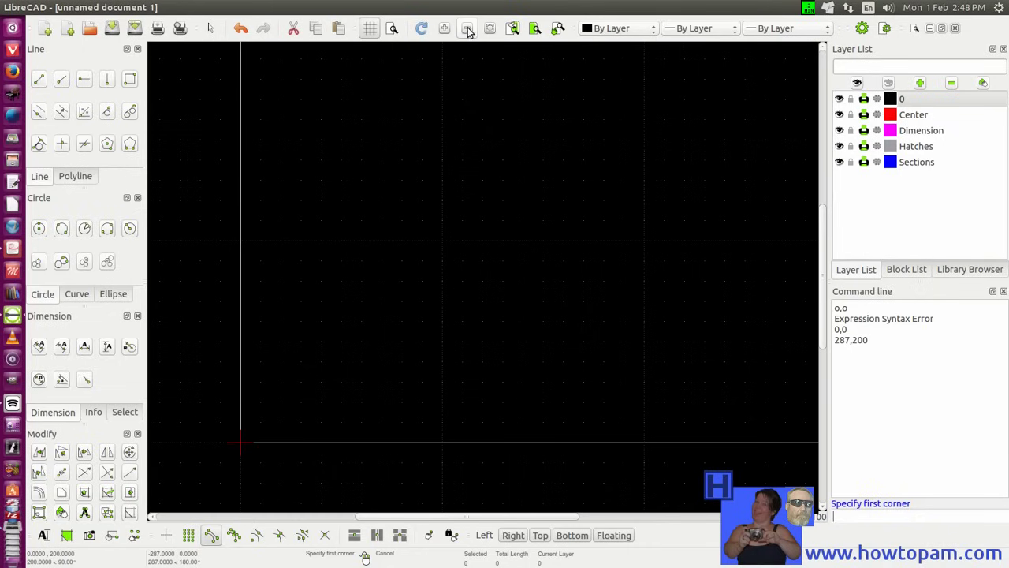
pyautogui.click(468, 30)
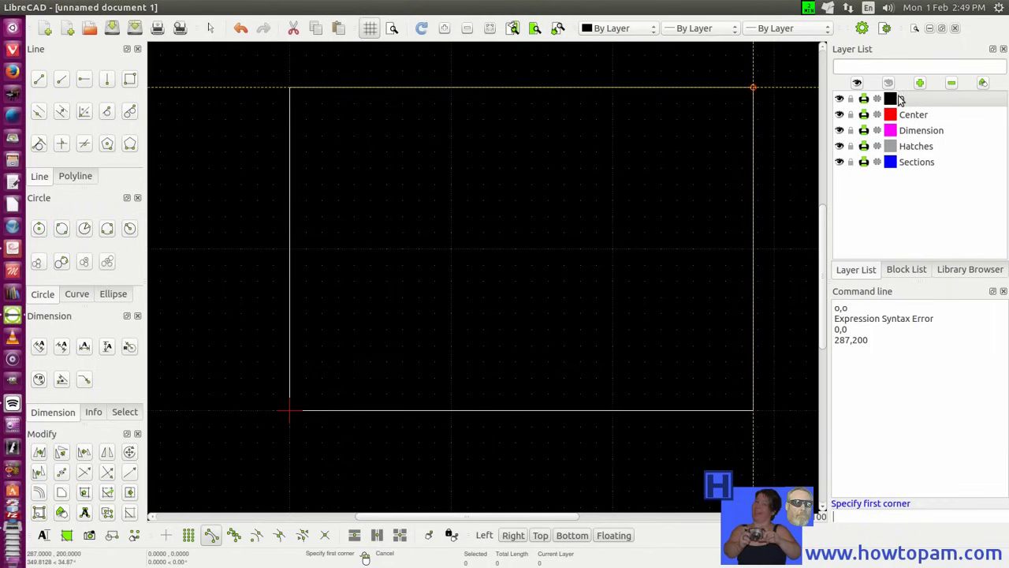
# Check the default pen settings of layer 0 and accept them.
pyautogui.click(983, 85)
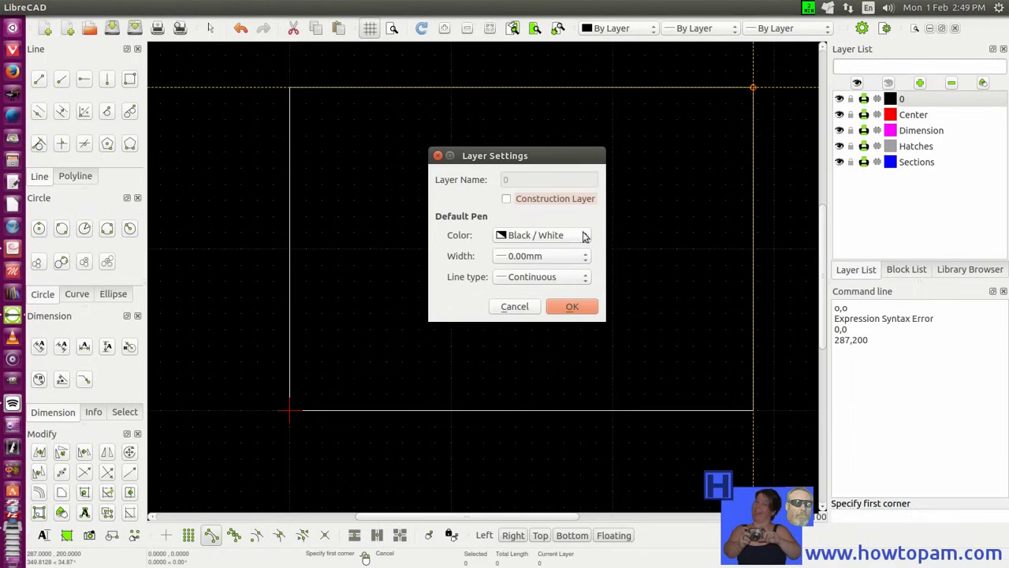
pyautogui.click(572, 308)
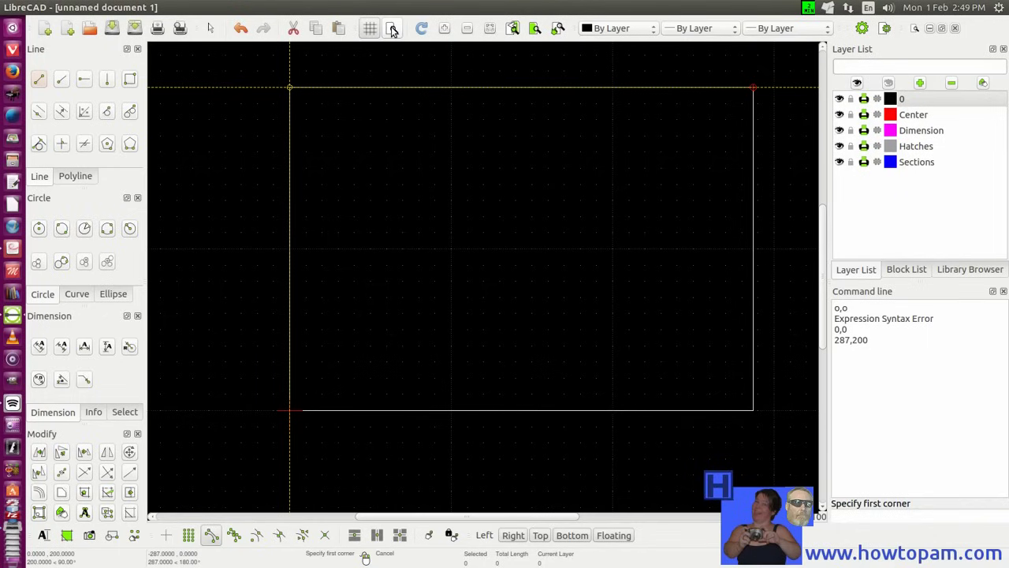
pyautogui.click(445, 29)
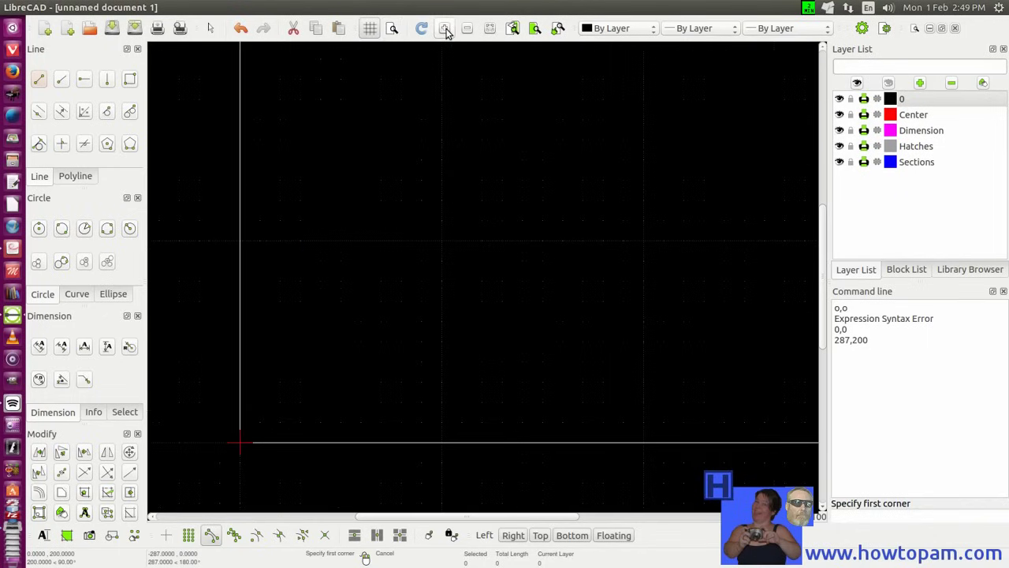
pyautogui.click(445, 29)
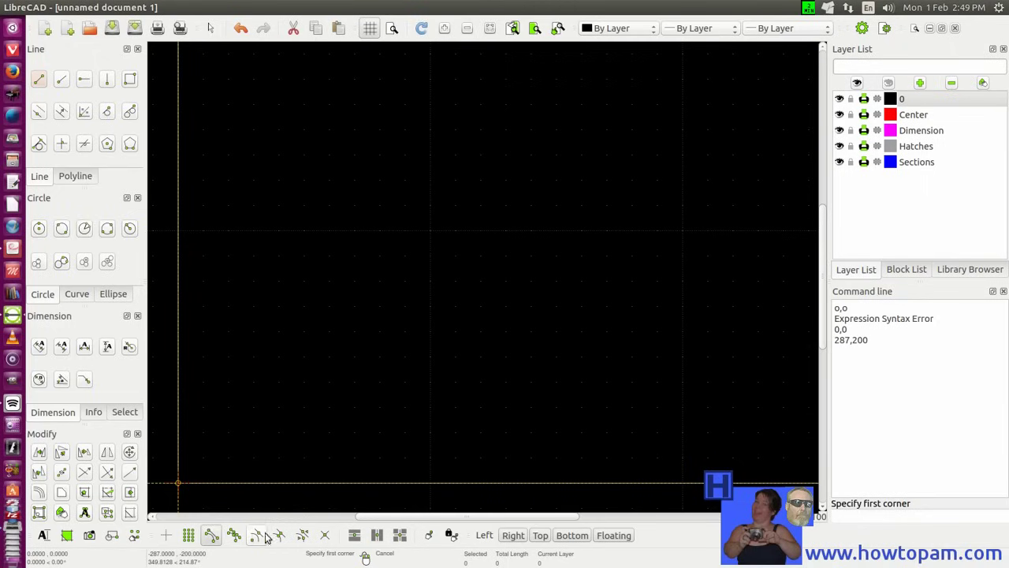
# On the Sections layer, try a vertical line of length 20 at about 130,19 with free snapping, and undo it.
pyautogui.click(211, 536)
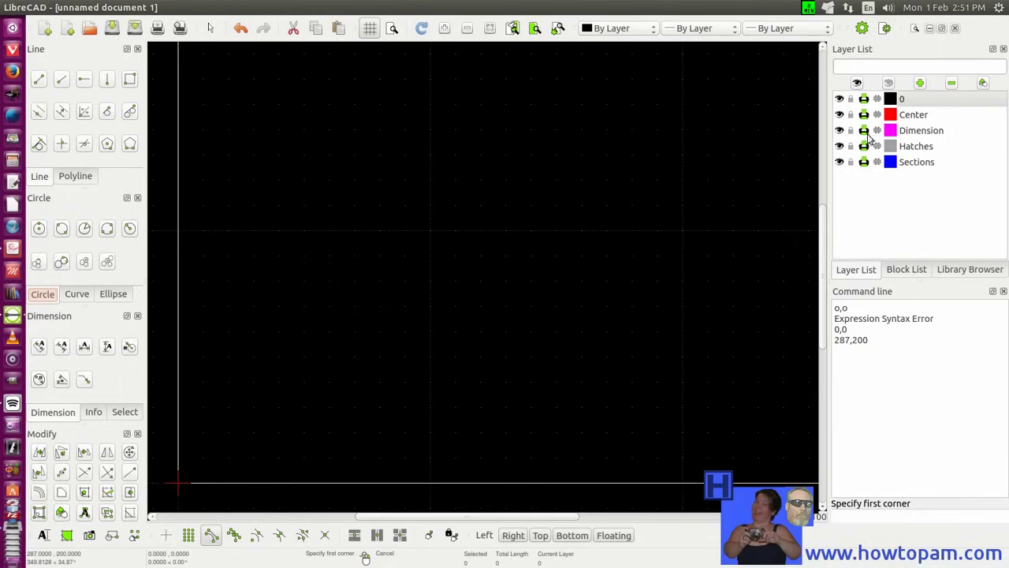
pyautogui.click(917, 163)
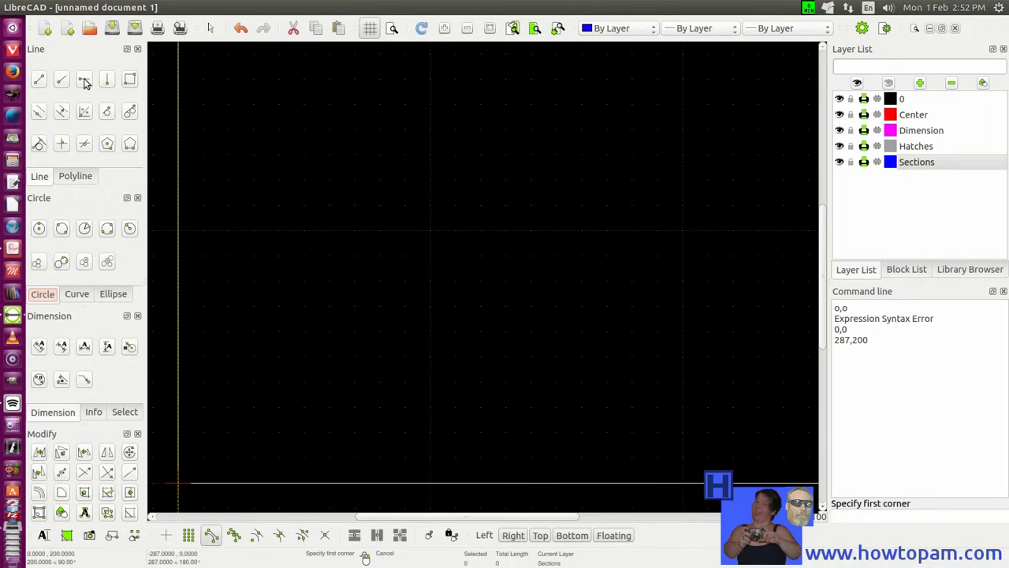
pyautogui.click(107, 82)
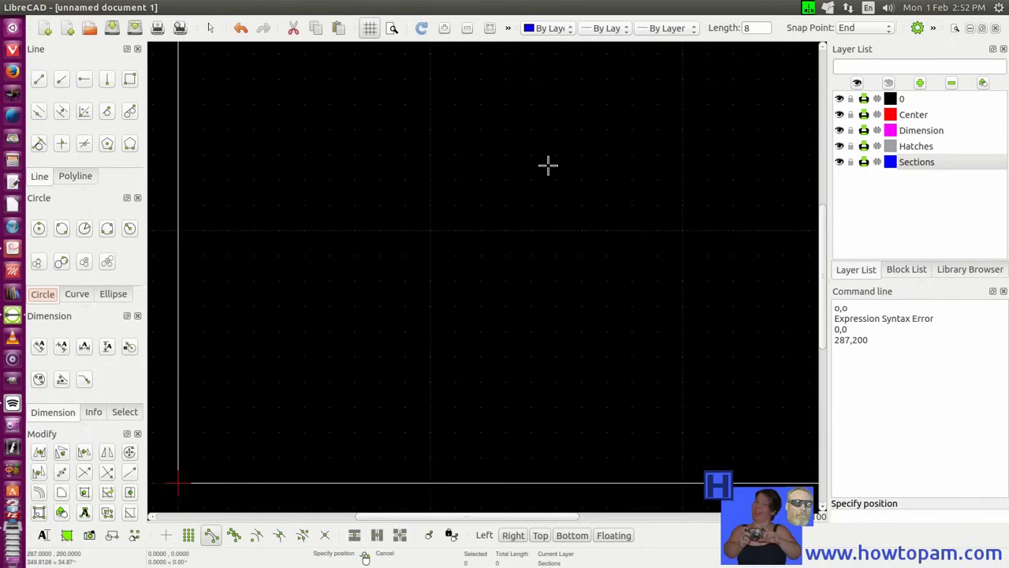
pyautogui.click(749, 28)
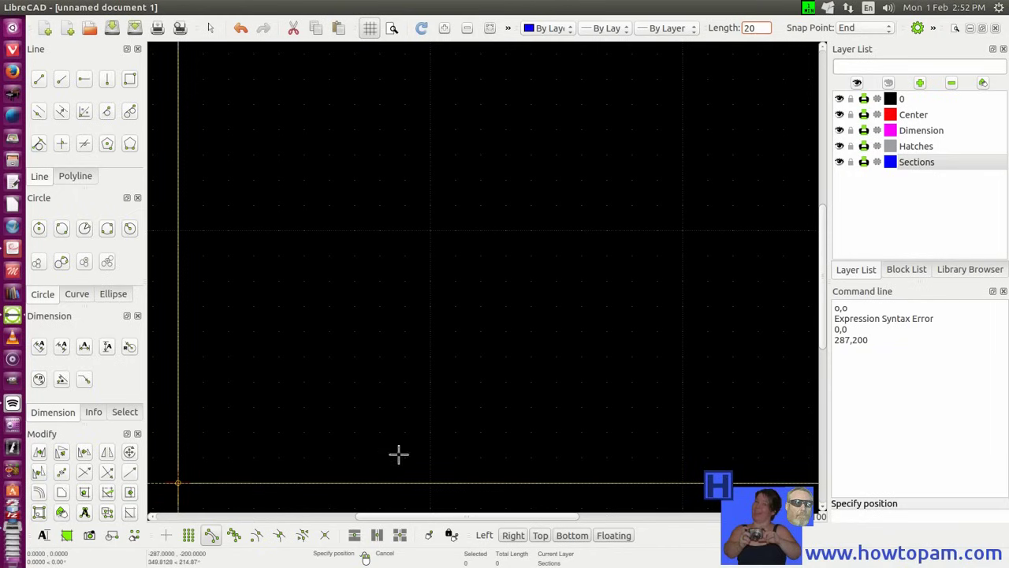
pyautogui.click(479, 430)
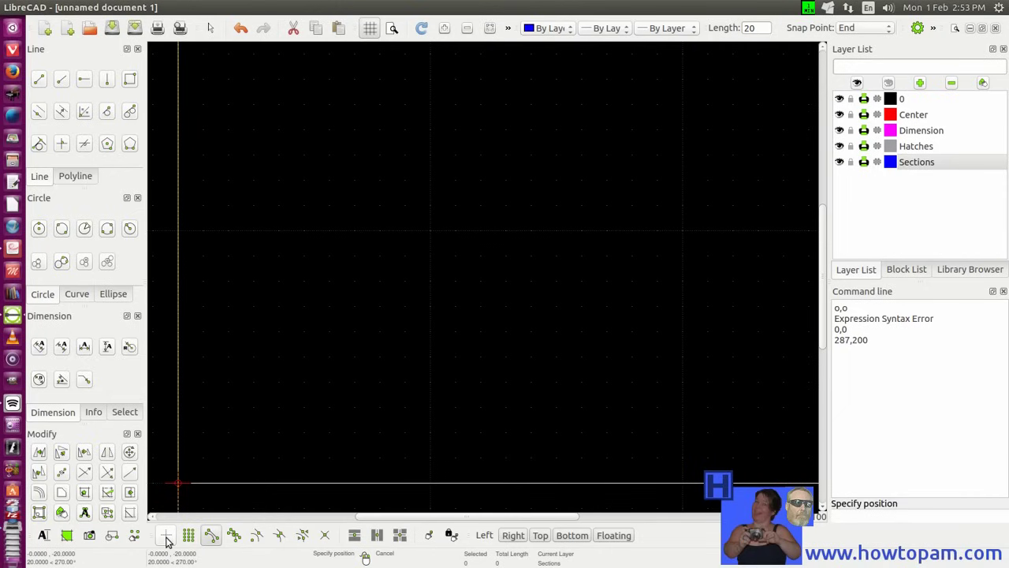
pyautogui.click(506, 434)
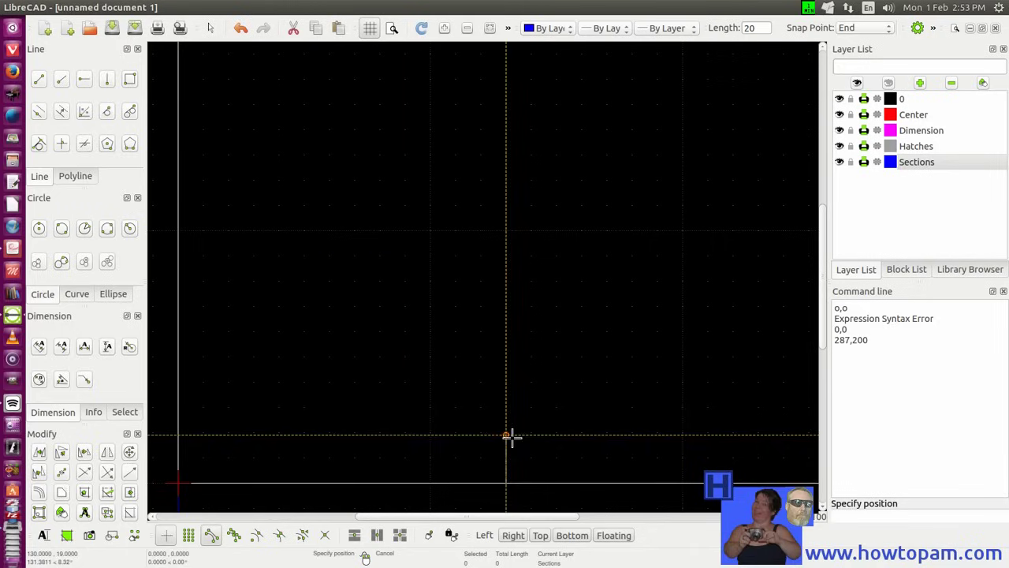
pyautogui.click(240, 29)
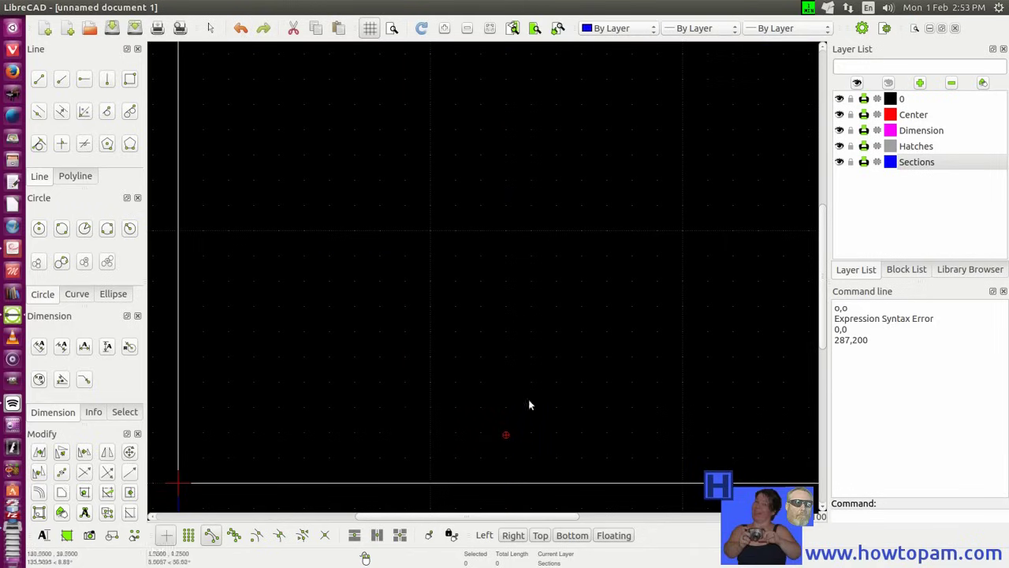
pyautogui.click(107, 79)
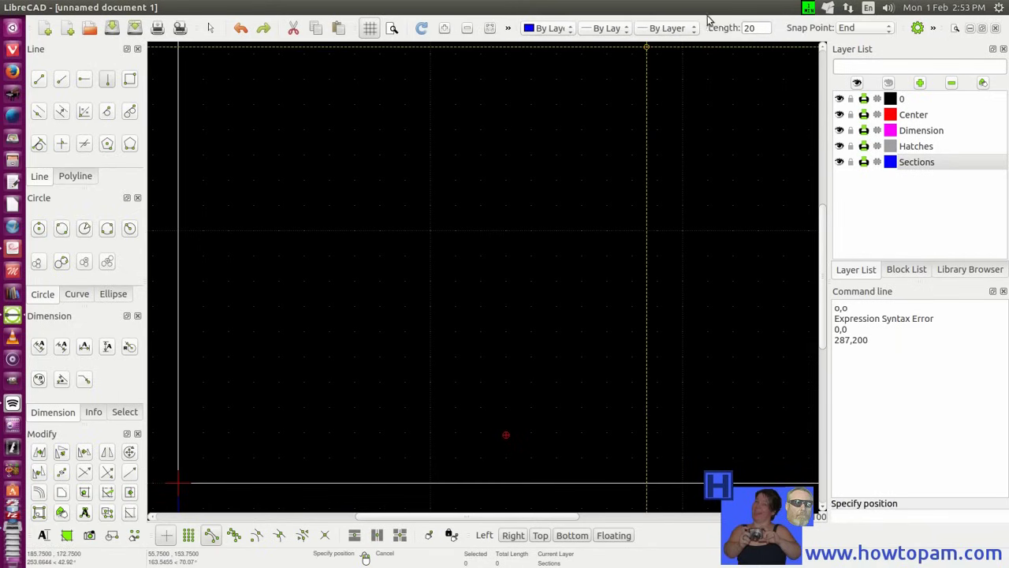
pyautogui.click(745, 27)
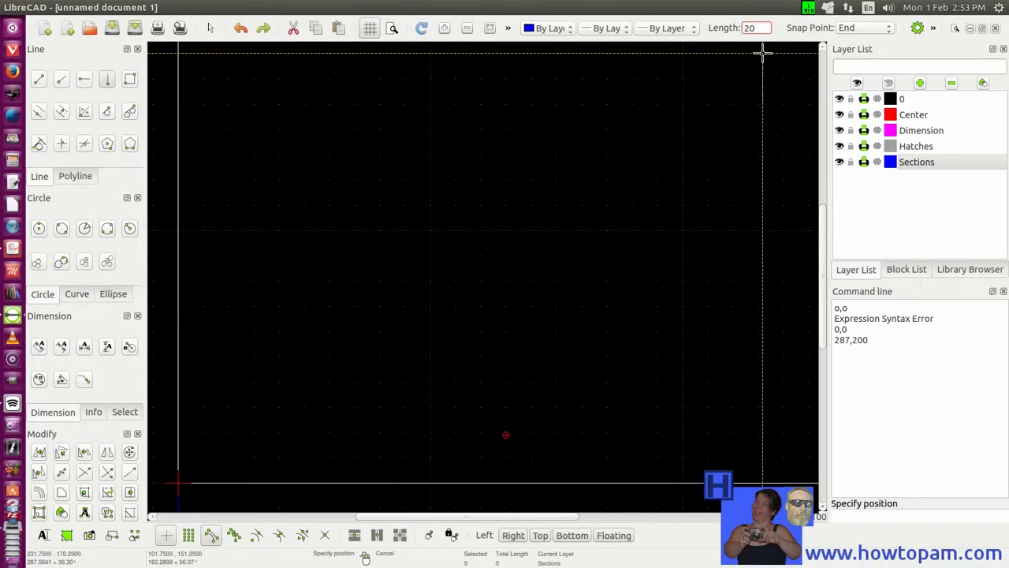
pyautogui.write('-')
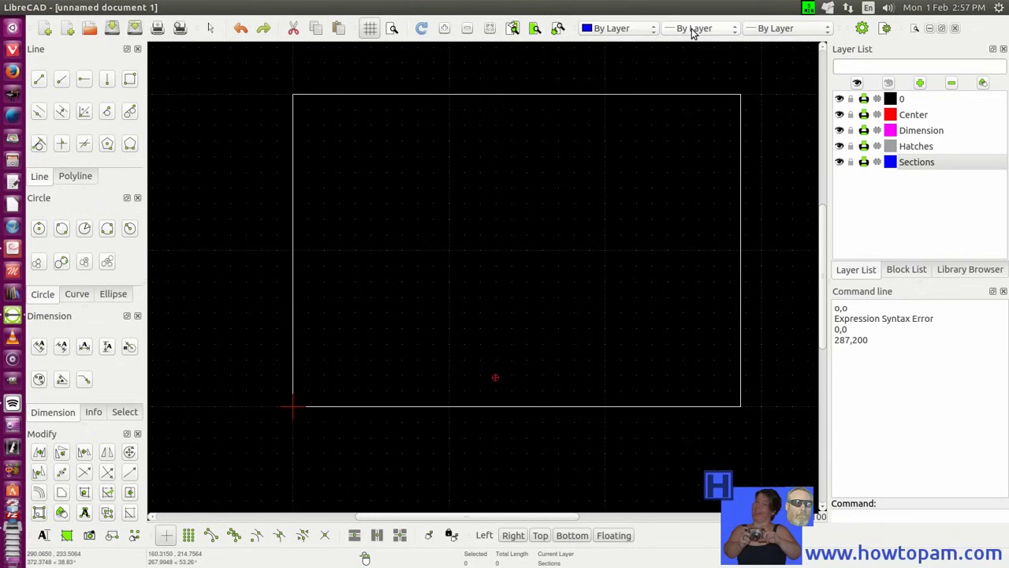
# Draw a vertical line of length -100 on the Sections layer, starting at the marked point inside the frame.
pyautogui.click(107, 79)
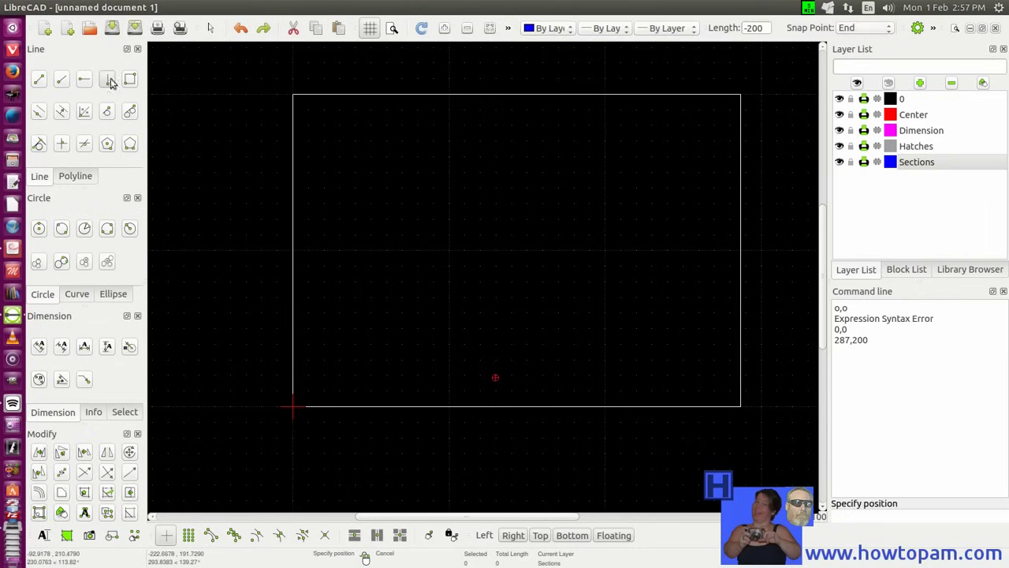
pyautogui.click(757, 28)
pyautogui.press('BackSpace')
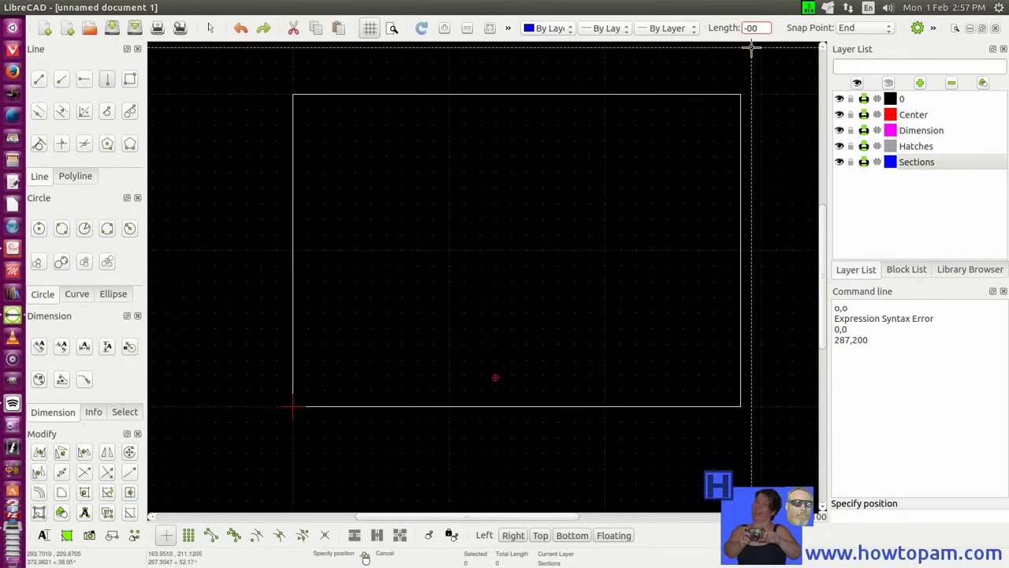
pyautogui.write('1')
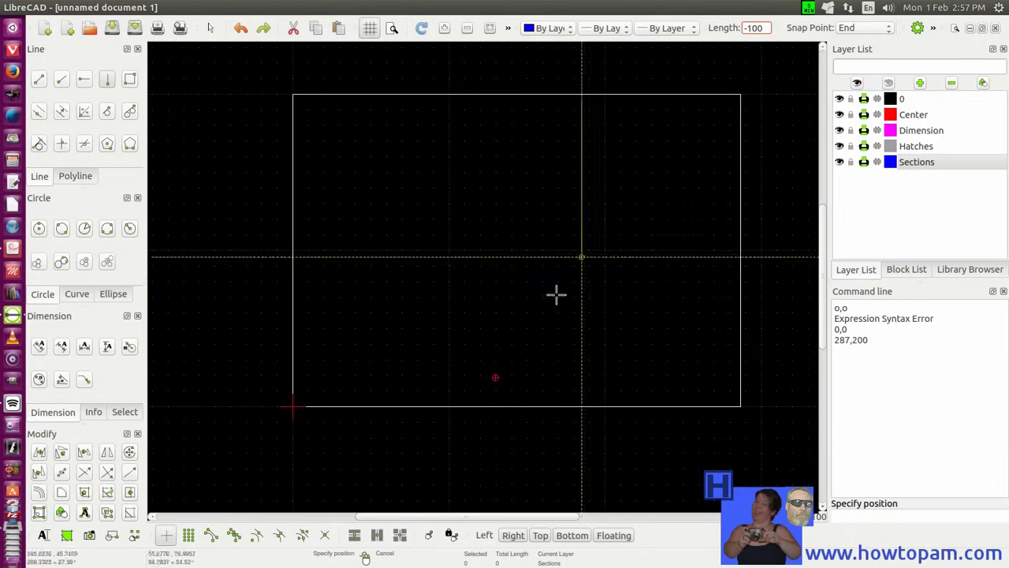
pyautogui.click(496, 377)
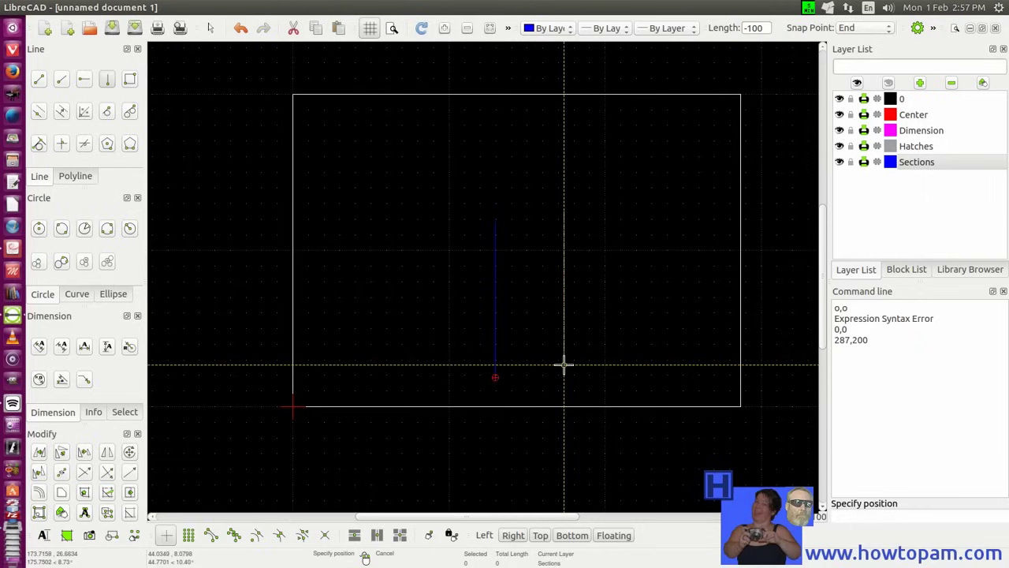
pyautogui.click(443, 29)
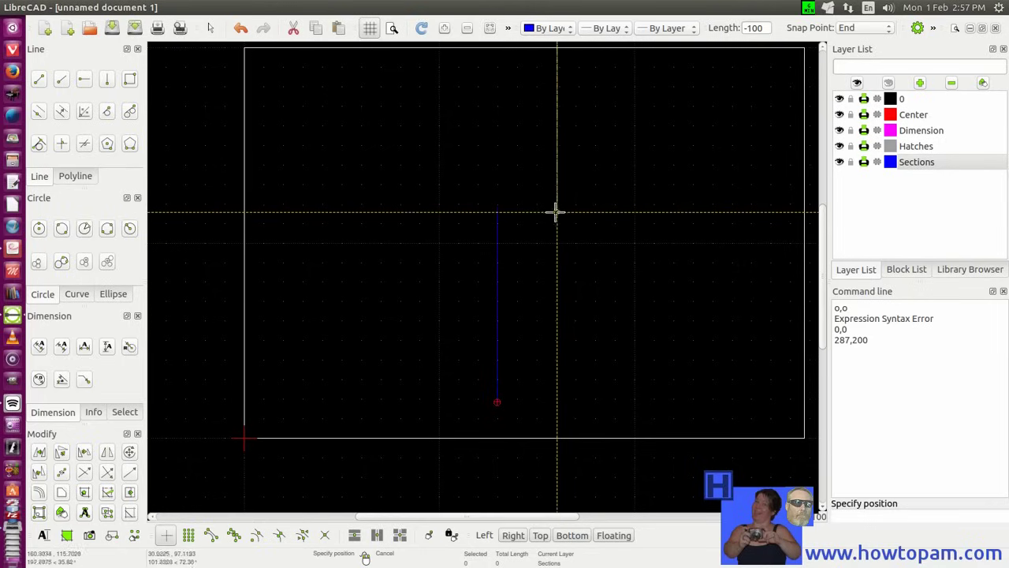
# With endpoint snapping on, draw a horizontal line of length -40 from the upper end of the vertical line.
pyautogui.click(84, 80)
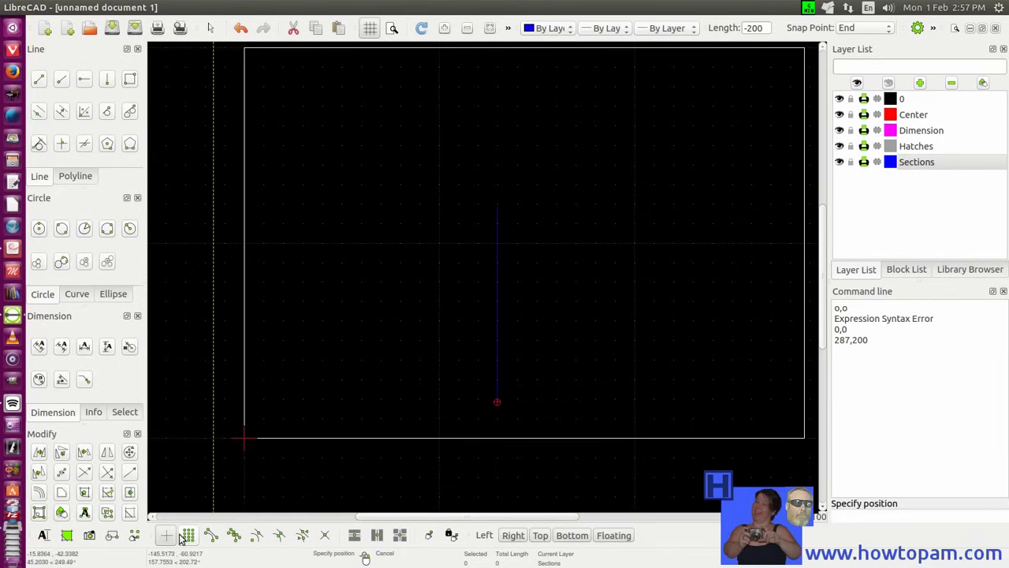
pyautogui.click(210, 536)
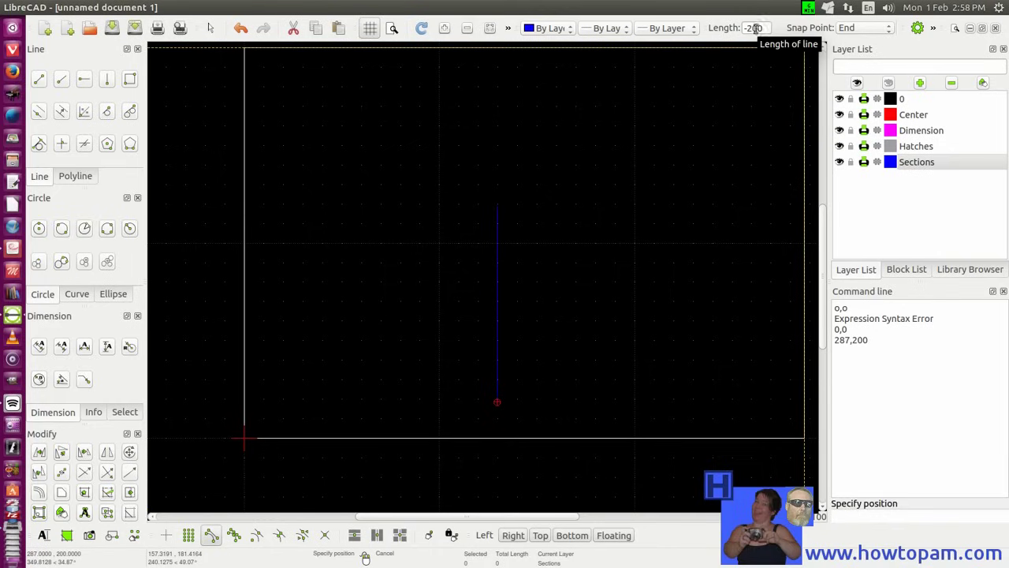
pyautogui.click(757, 28)
pyautogui.doubleClick(750, 27)
pyautogui.write('40')
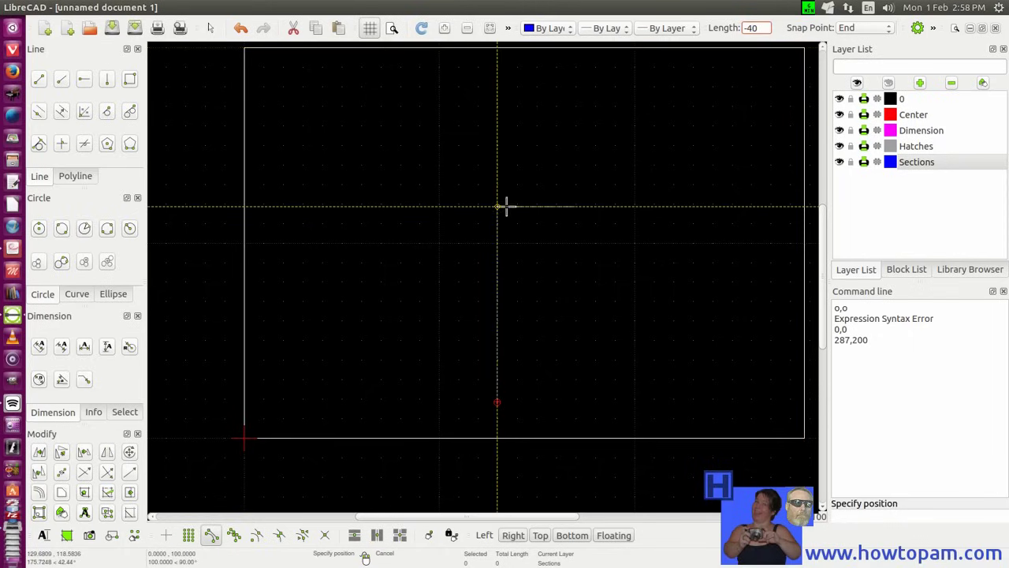
pyautogui.click(497, 206)
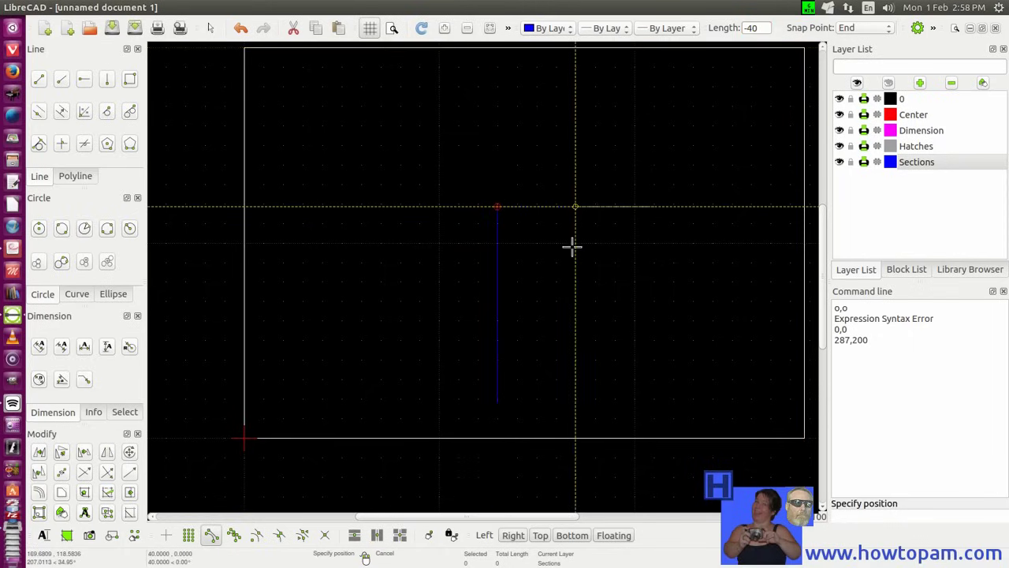
pyautogui.click(574, 208)
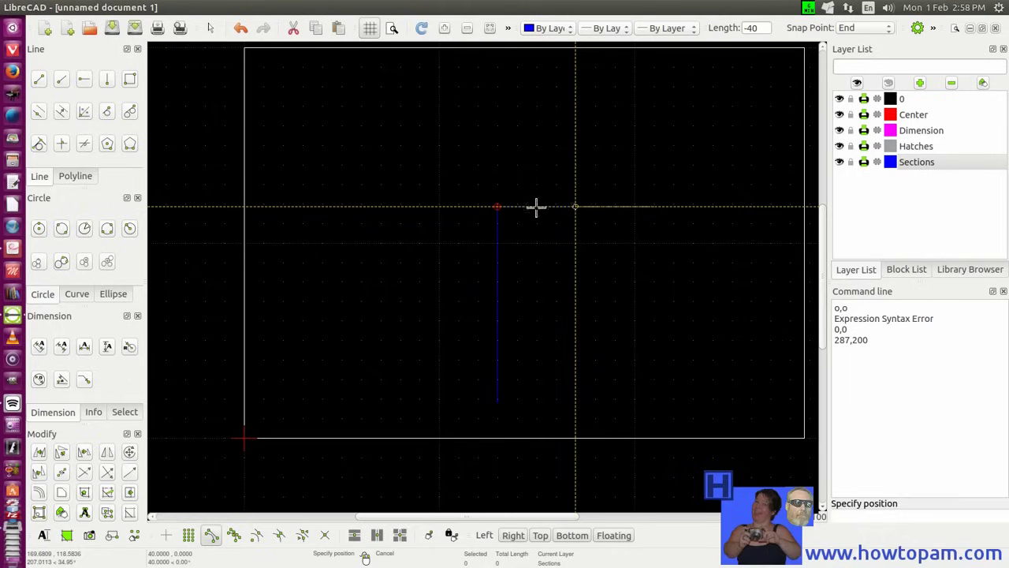
# Draw a vertical line of length -50 upward from the right end of the short horizontal line.
pyautogui.click(106, 80)
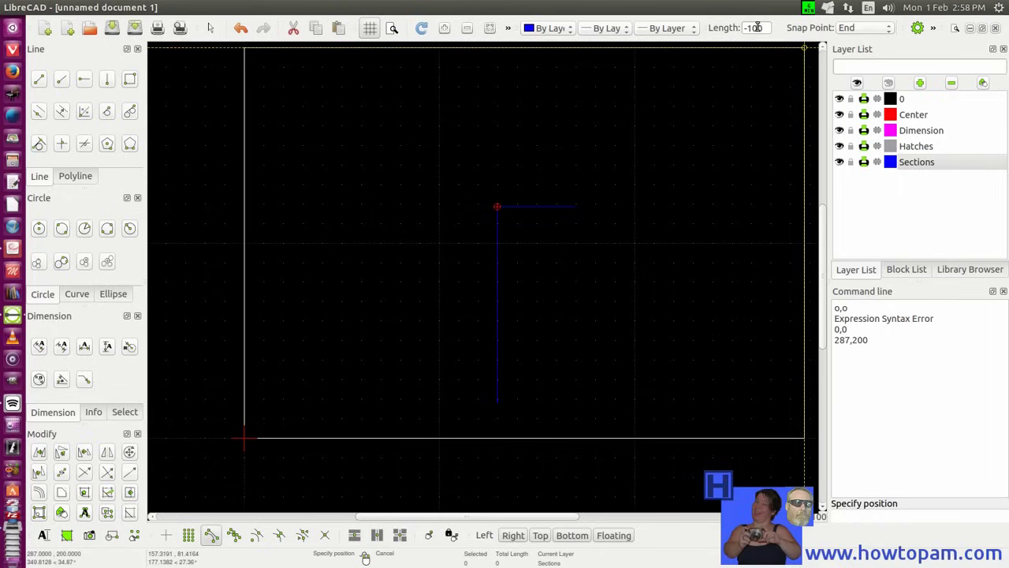
pyautogui.click(756, 28)
pyautogui.write('50')
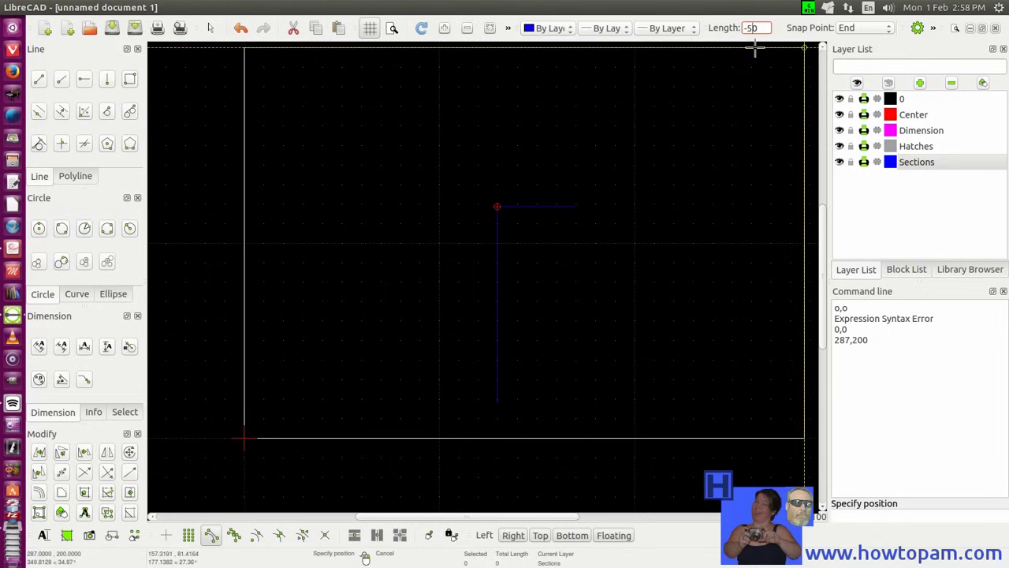
pyautogui.click(576, 207)
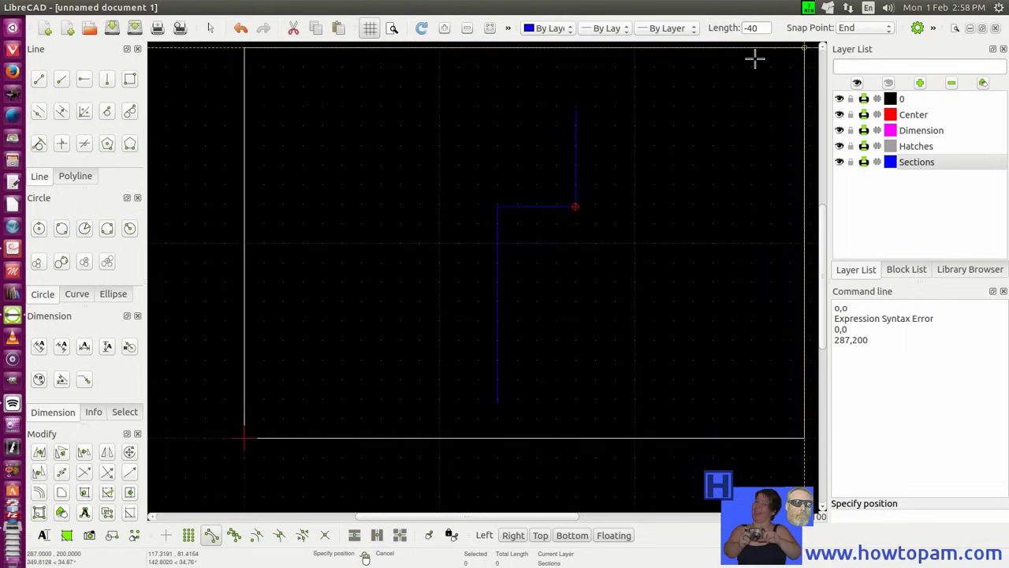
# Draw a horizontal line of length 140 leftward from the upper end of the 50-long vertical line.
pyautogui.click(749, 29)
pyautogui.write('1')
pyautogui.click(575, 105)
pyautogui.click(575, 108)
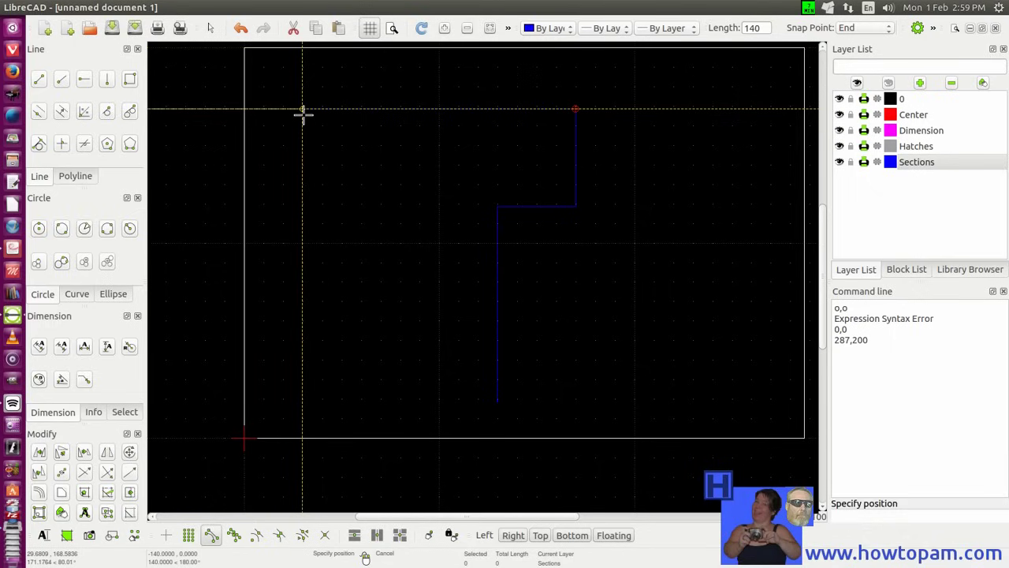
# Draw a vertical line of length 70 downward from the left end of the long upper horizontal line.
pyautogui.click(107, 80)
pyautogui.click(556, 95)
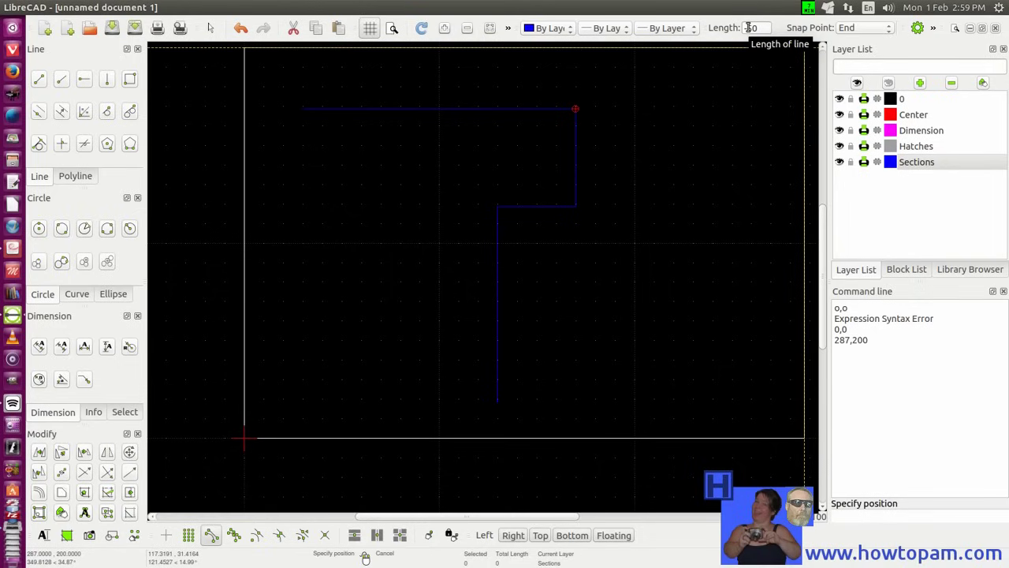
pyautogui.click(749, 27)
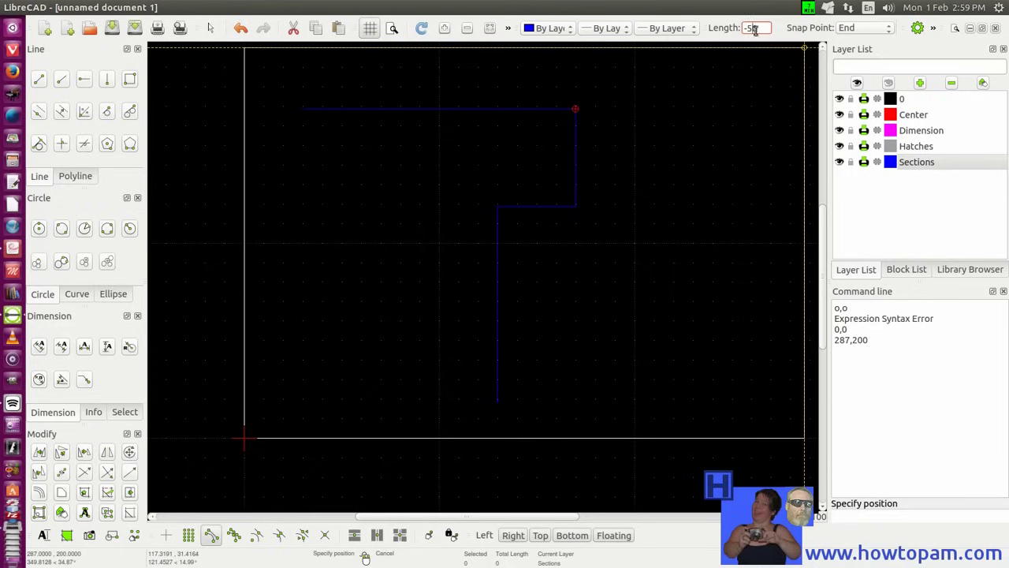
pyautogui.press('BackSpace')
pyautogui.write('70')
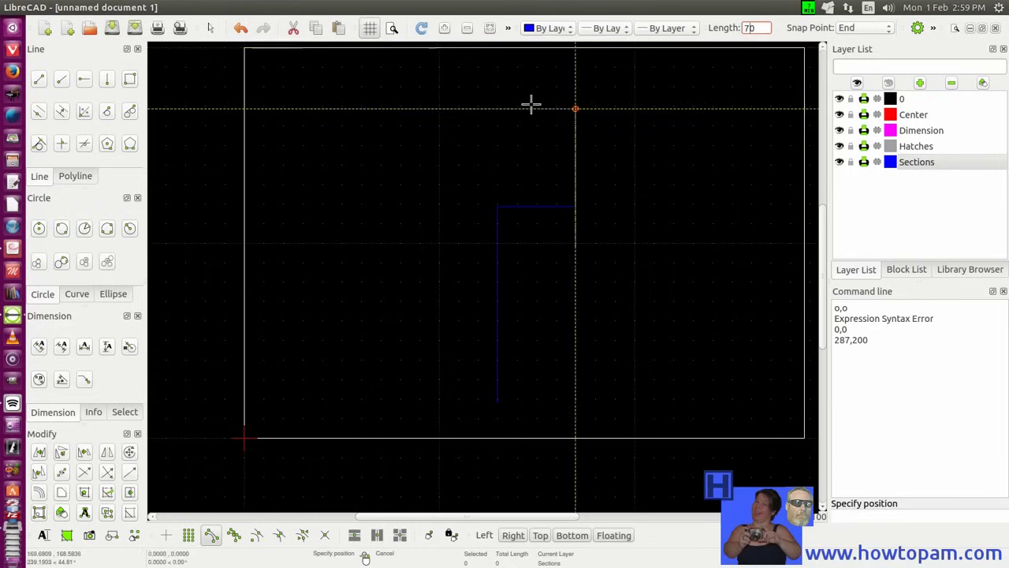
pyautogui.click(302, 108)
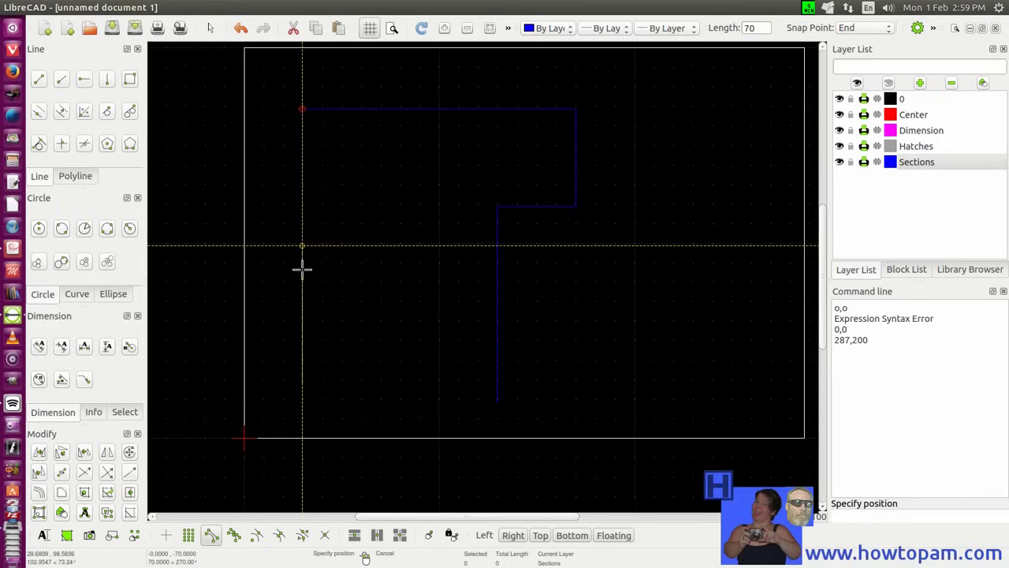
pyautogui.click(302, 245)
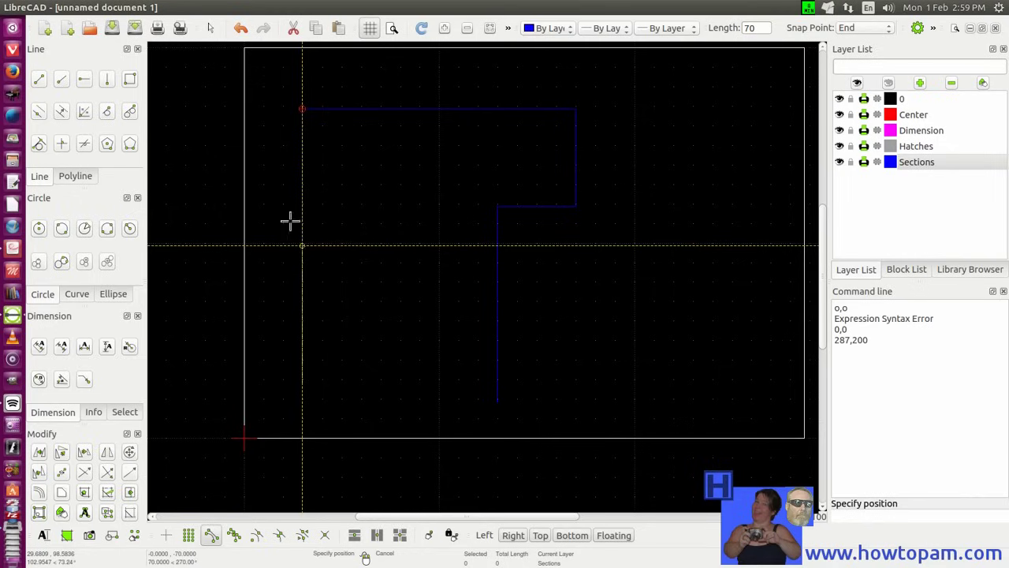
# Draw a horizontal line of length -30 to the right from the lower end of the outline's left edge.
pyautogui.click(86, 82)
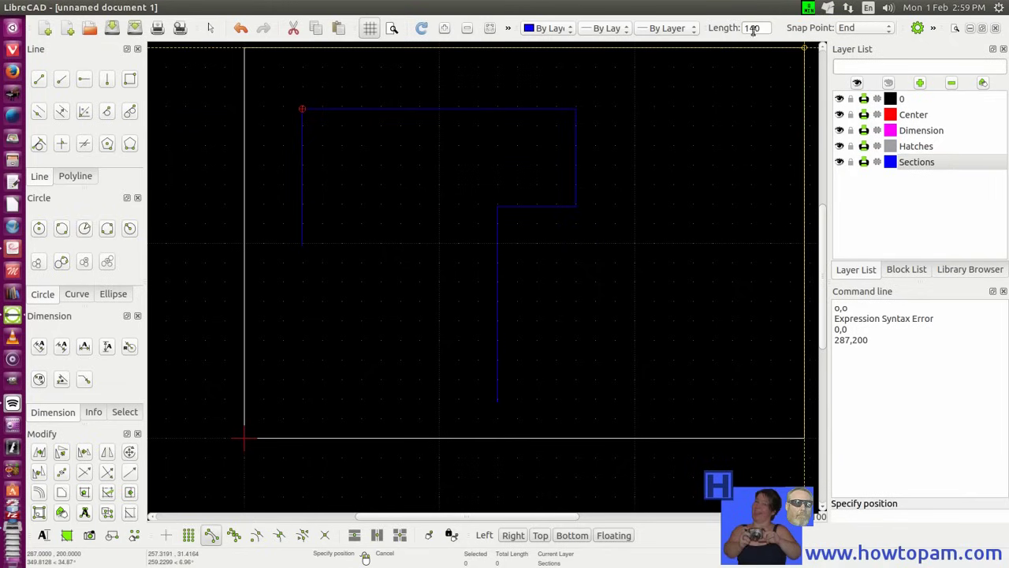
pyautogui.moveTo(757, 27); pyautogui.dragTo(740, 30)
pyautogui.write('-30')
pyautogui.click(368, 237)
pyautogui.click(303, 245)
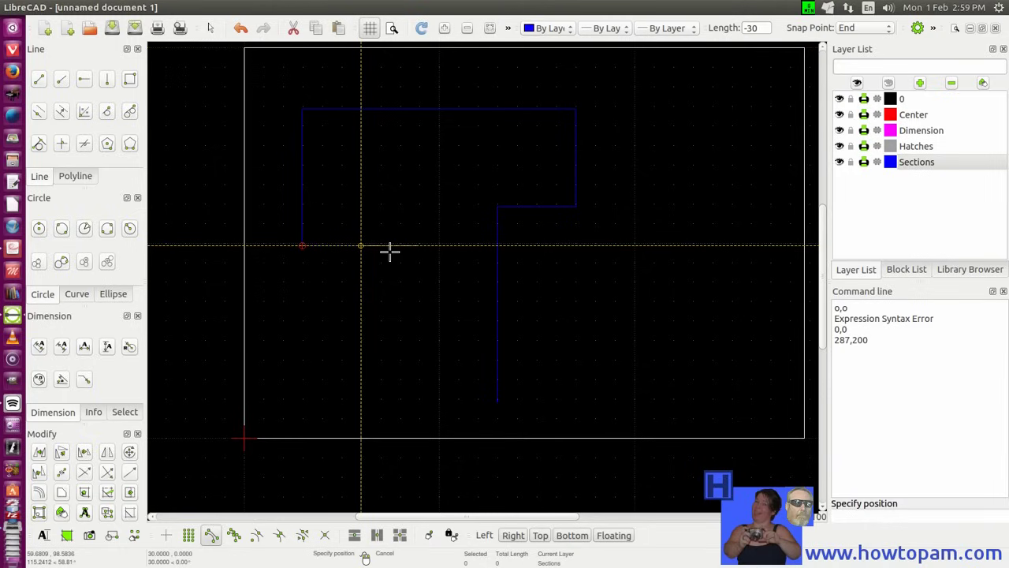
# Draw a vertical line of length -30 upward from the right end of the lower-left horizontal line.
pyautogui.click(108, 81)
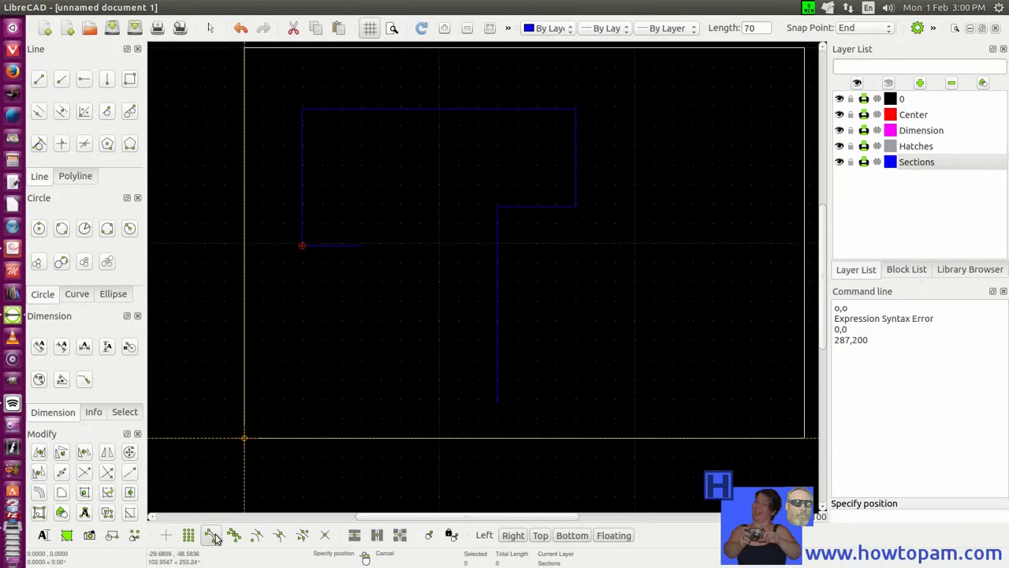
pyautogui.click(749, 28)
pyautogui.write('-3')
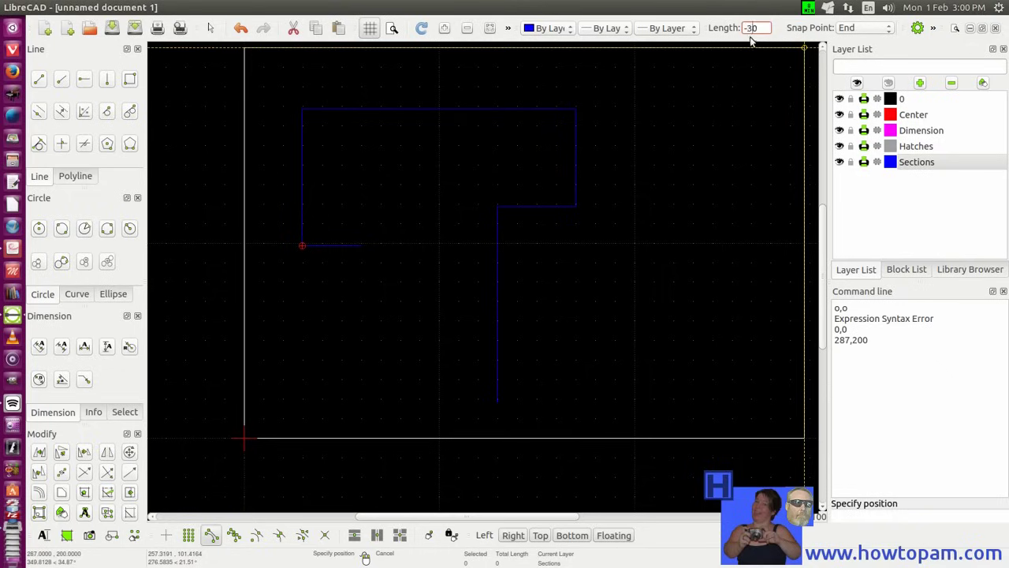
pyautogui.click(360, 245)
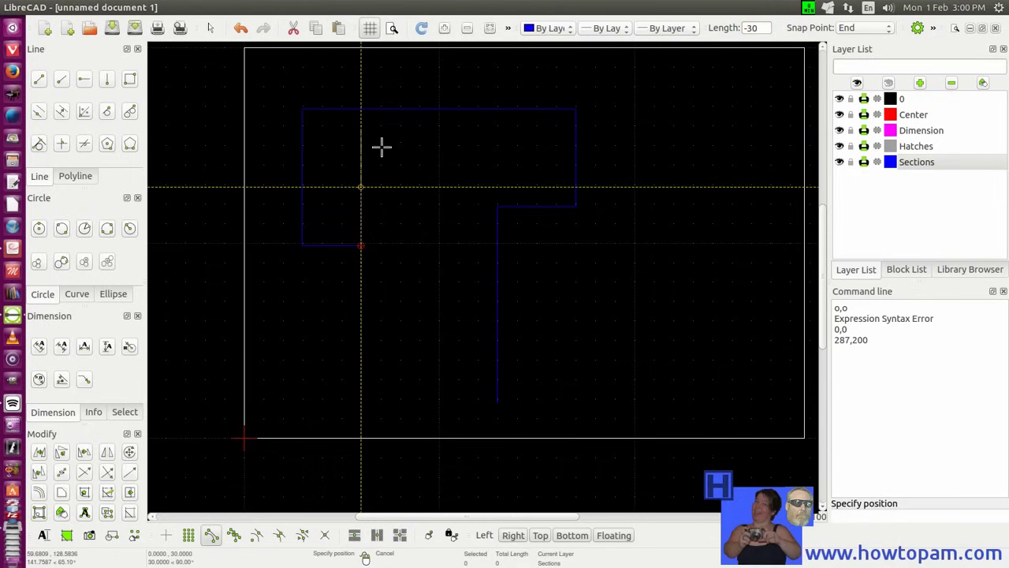
pyautogui.click(387, 186)
# Draw a horizontal line of length -30 to the right from the upper end of the short inner vertical line.
pyautogui.click(602, 113)
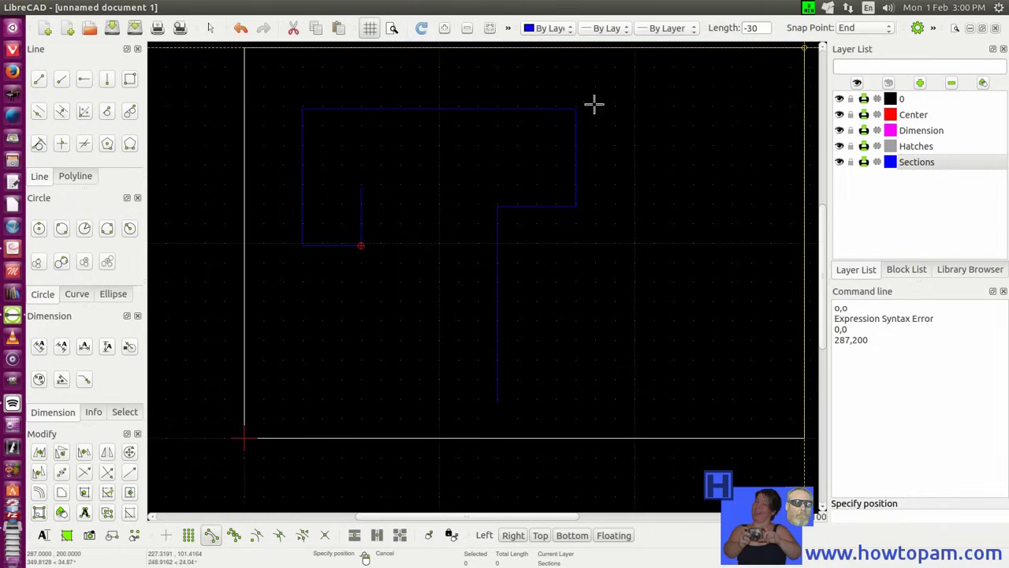
pyautogui.click(360, 187)
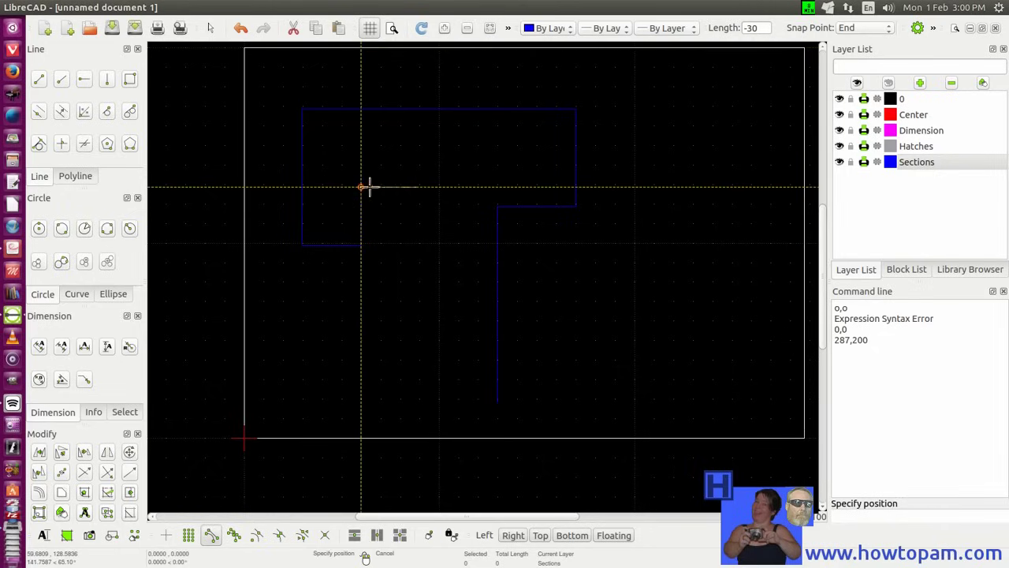
pyautogui.click(426, 192)
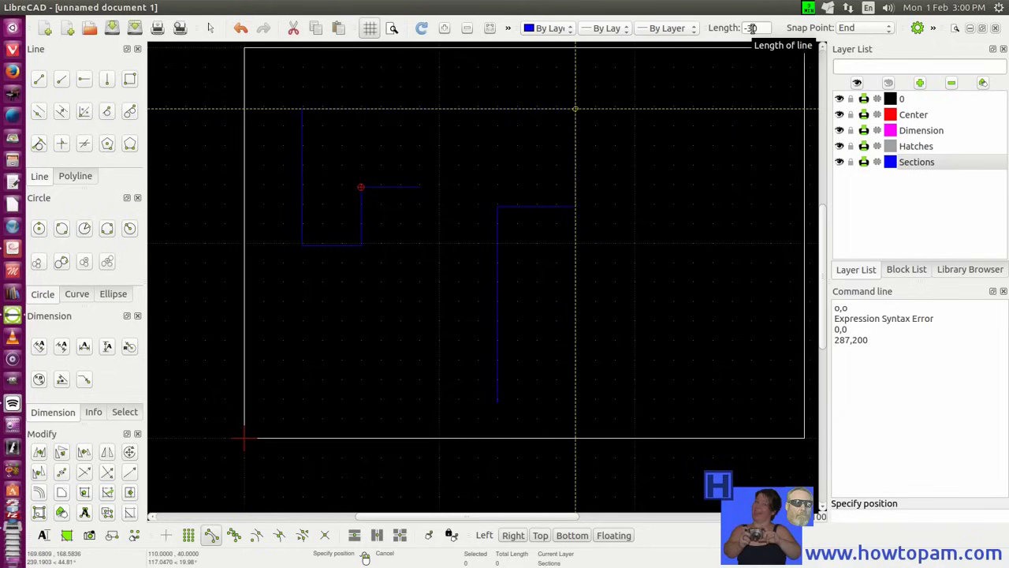
# Draw a vertical line of length 120 downward from the right end of the inner horizontal step.
pyautogui.click(759, 56)
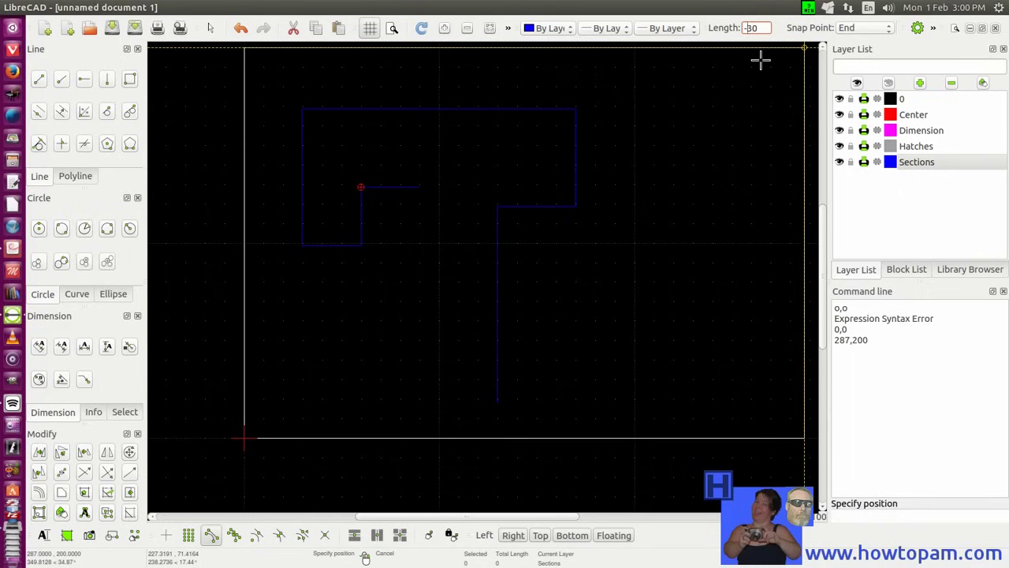
pyautogui.press('BackSpace')
pyautogui.click(418, 186)
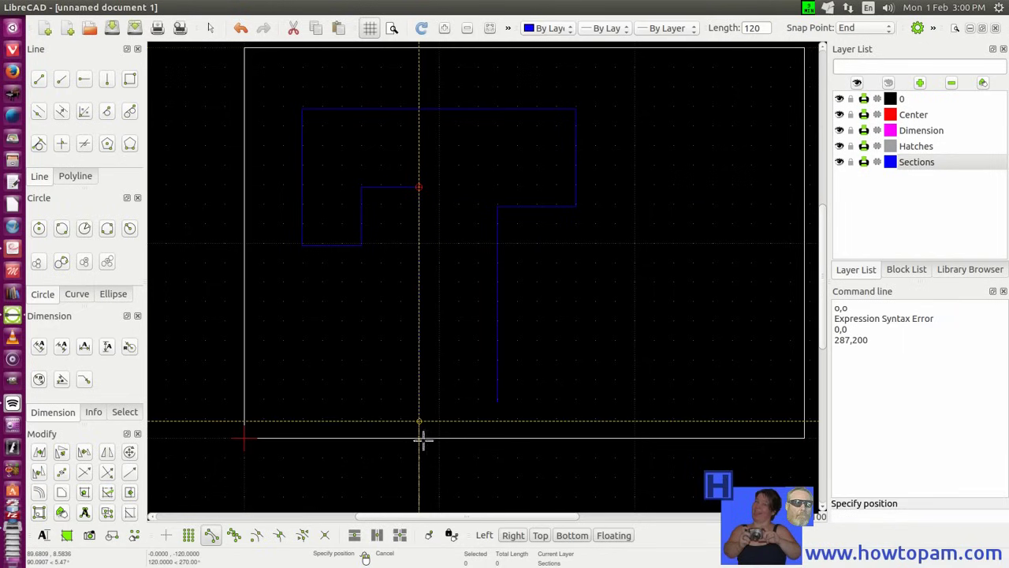
pyautogui.click(424, 415)
pyautogui.click(602, 322)
pyautogui.click(602, 327)
pyautogui.click(424, 422)
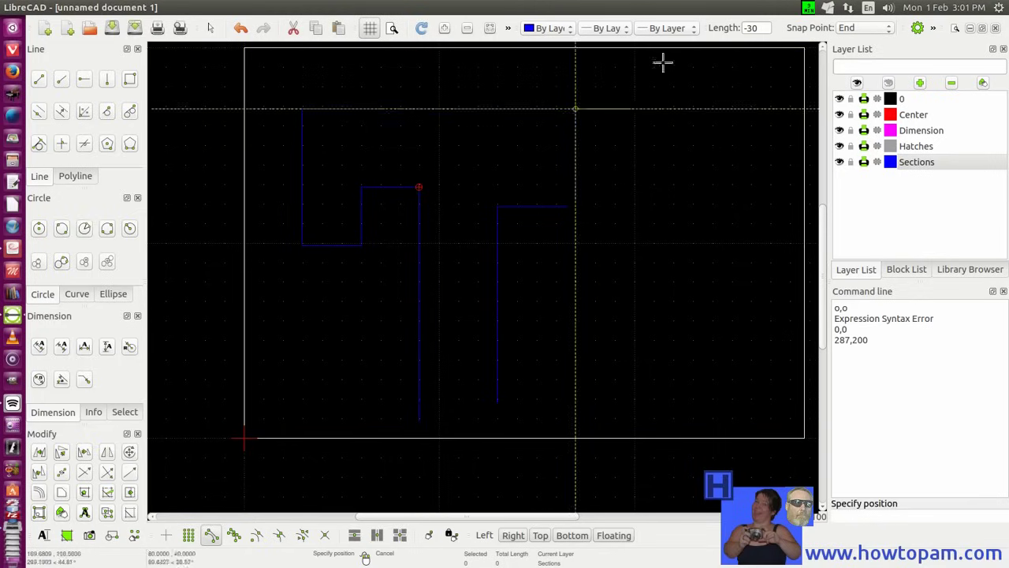
# Draw a horizontal line of length -30 to the right from the lower end of the 120-long vertical line.
pyautogui.click(746, 29)
pyautogui.write('-')
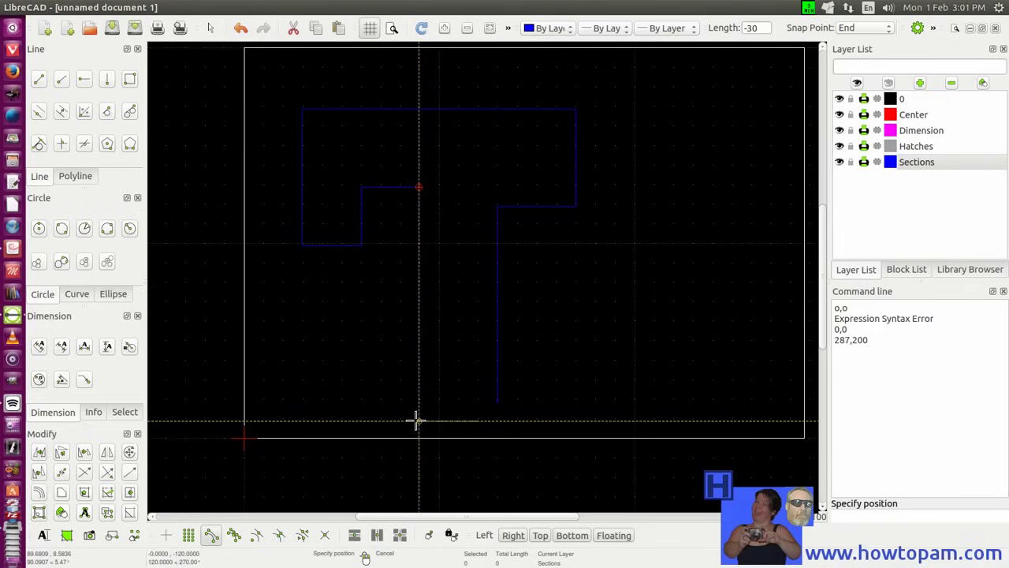
pyautogui.click(419, 419)
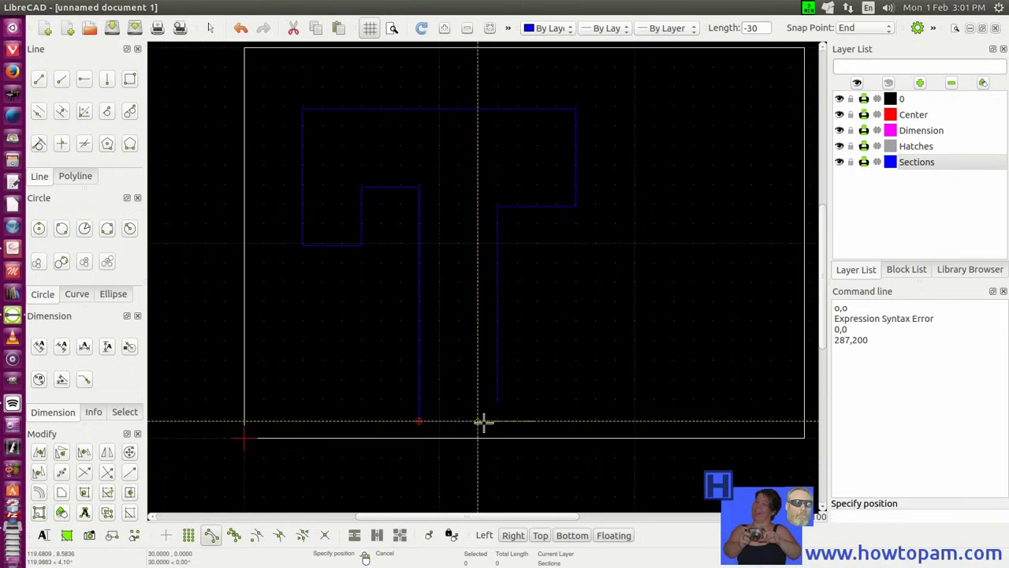
pyautogui.click(477, 420)
# Draw a vertical line of length -10 upward from the right end of the outline's bottom line.
pyautogui.click(108, 80)
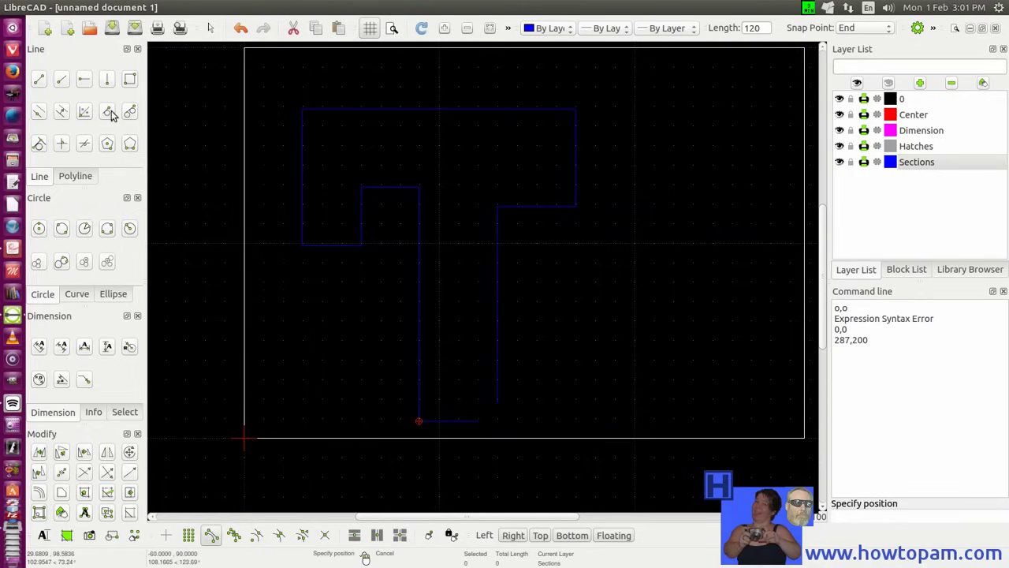
pyautogui.click(525, 206)
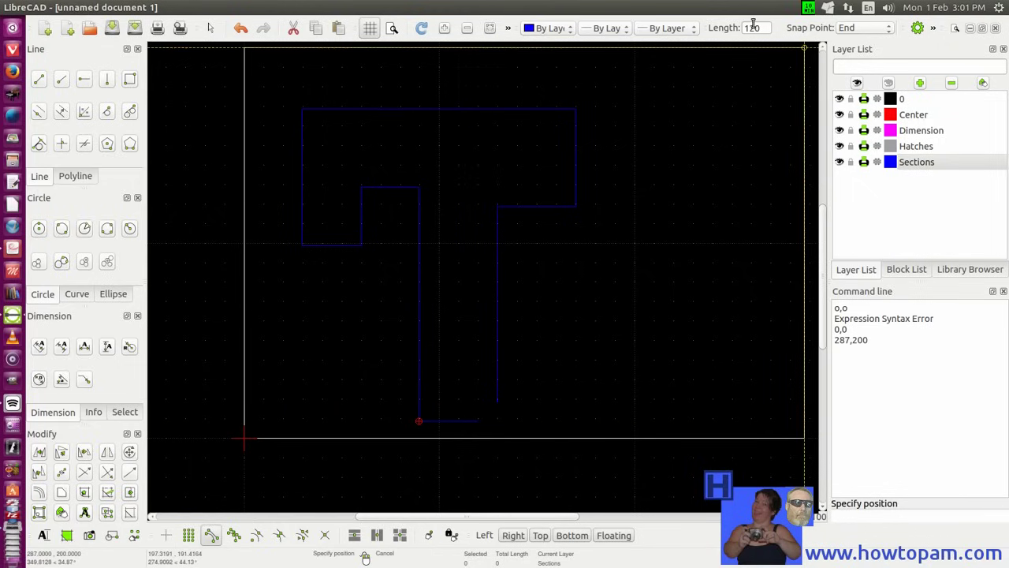
pyautogui.moveTo(753, 27); pyautogui.dragTo(741, 30)
pyautogui.write('-1')
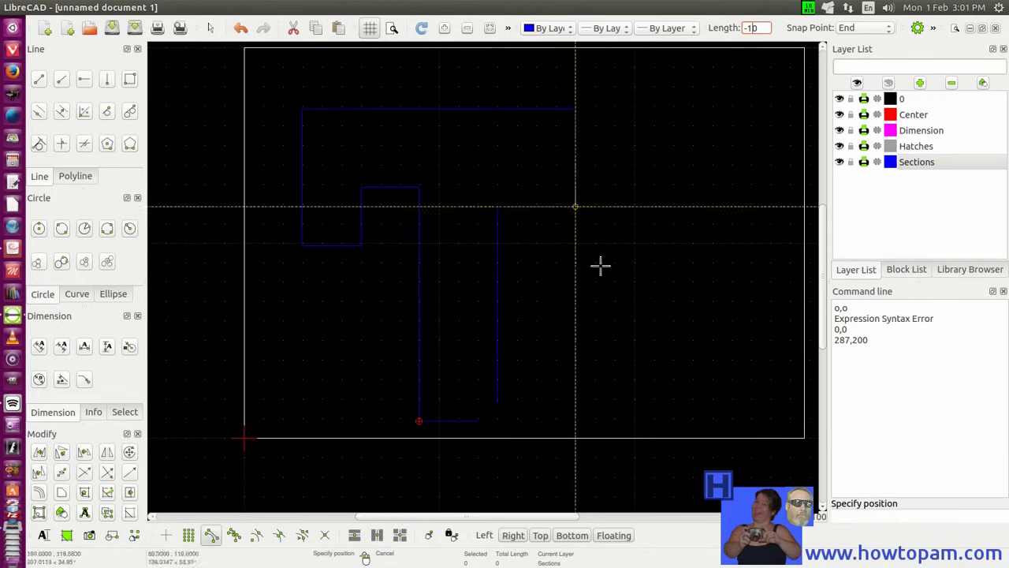
pyautogui.click(478, 419)
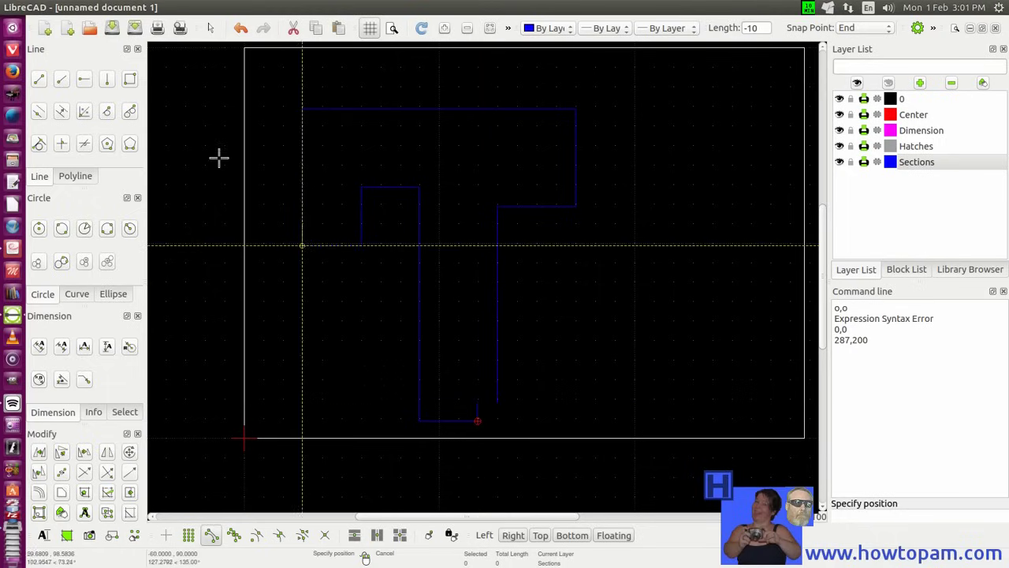
pyautogui.click(371, 103)
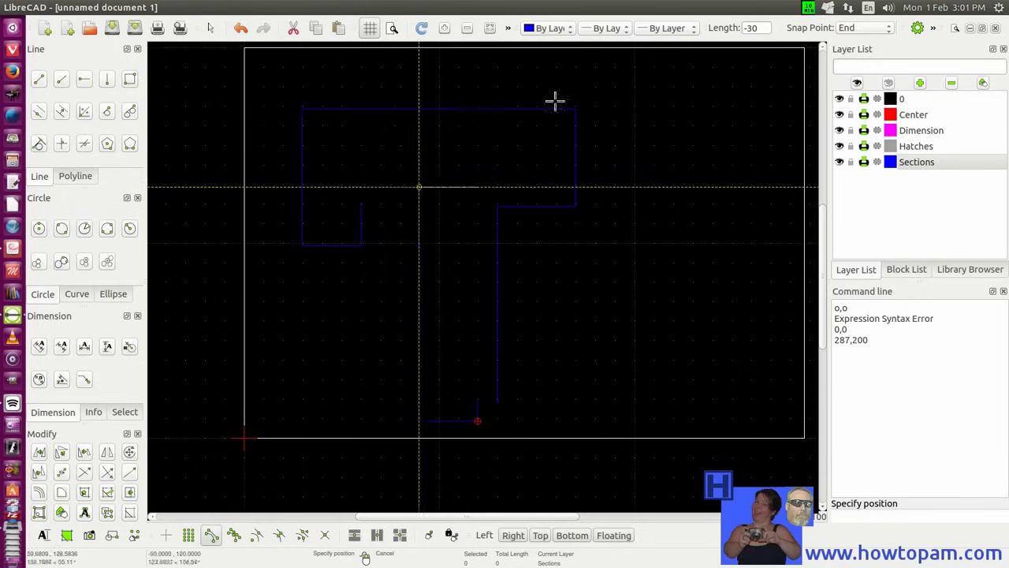
pyautogui.click(751, 28)
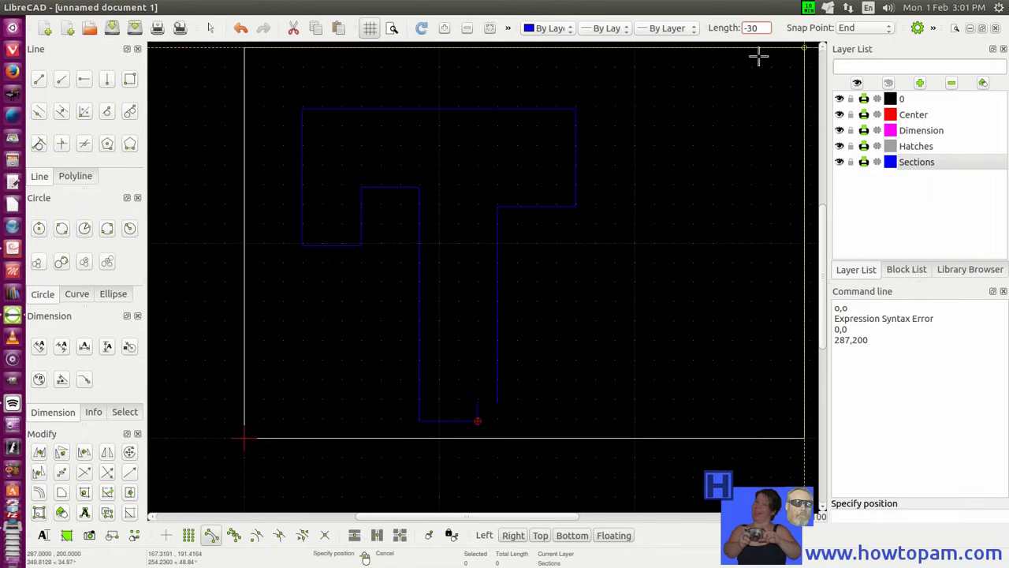
pyautogui.write('1')
# Draw a two-point line from the upper end of the short vertical line to the lower end of the long vertical line beside it.
pyautogui.click(40, 80)
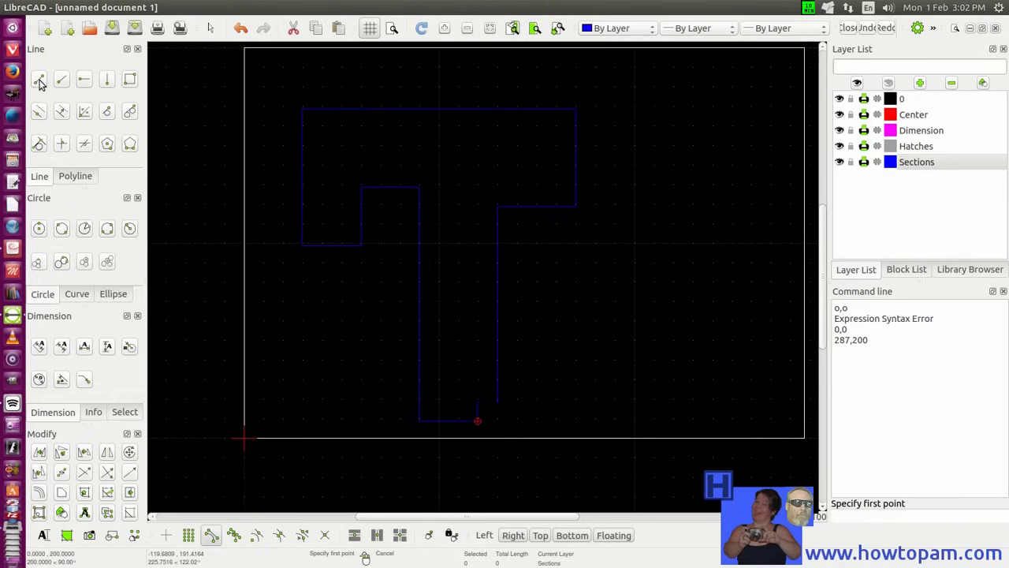
pyautogui.click(477, 402)
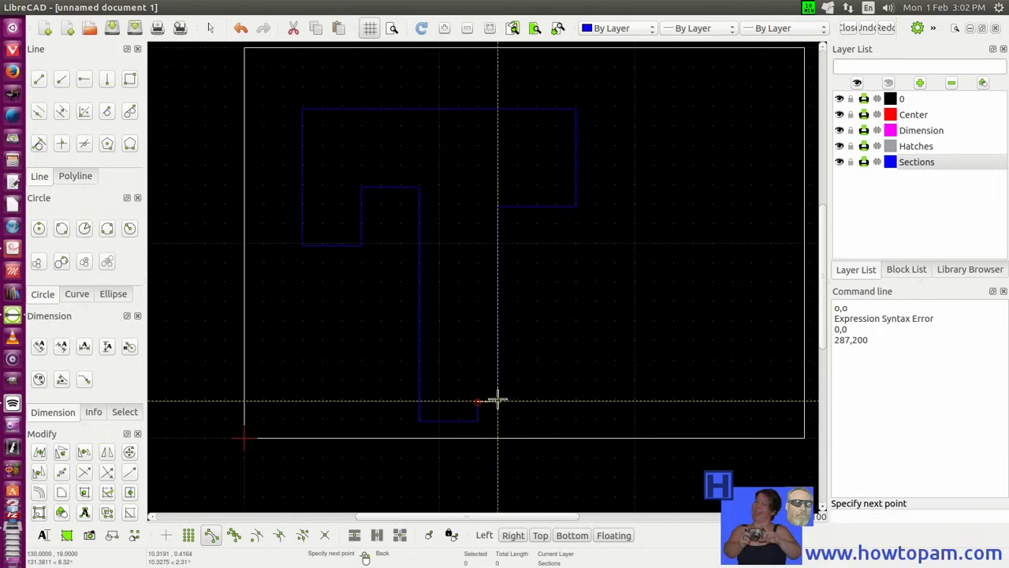
pyautogui.click(497, 400)
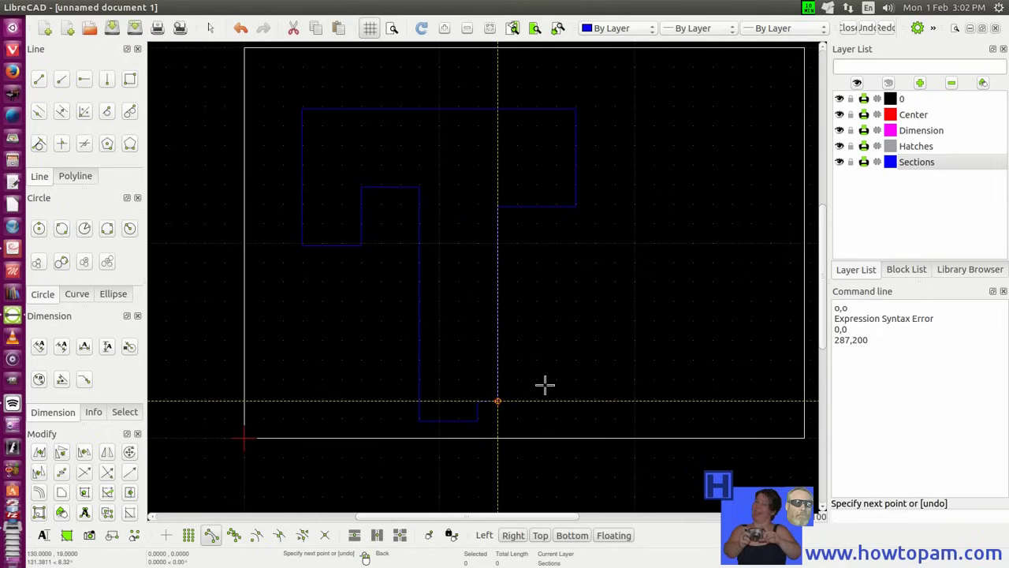
pyautogui.rightClick(497, 401)
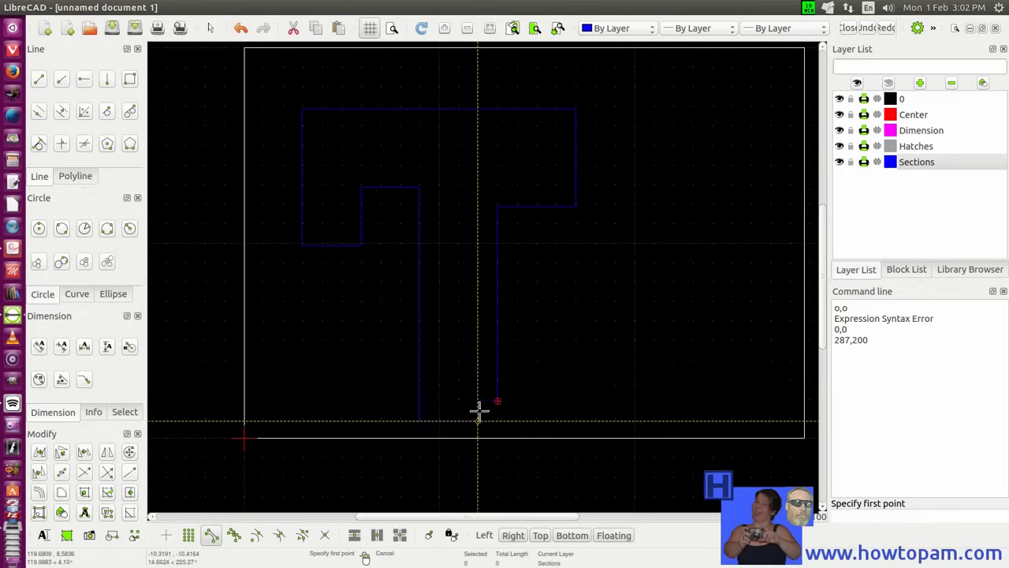
# Examine the small closing line near the outline's bottom close up and undo it.
pyautogui.click(446, 30)
pyautogui.click(445, 30)
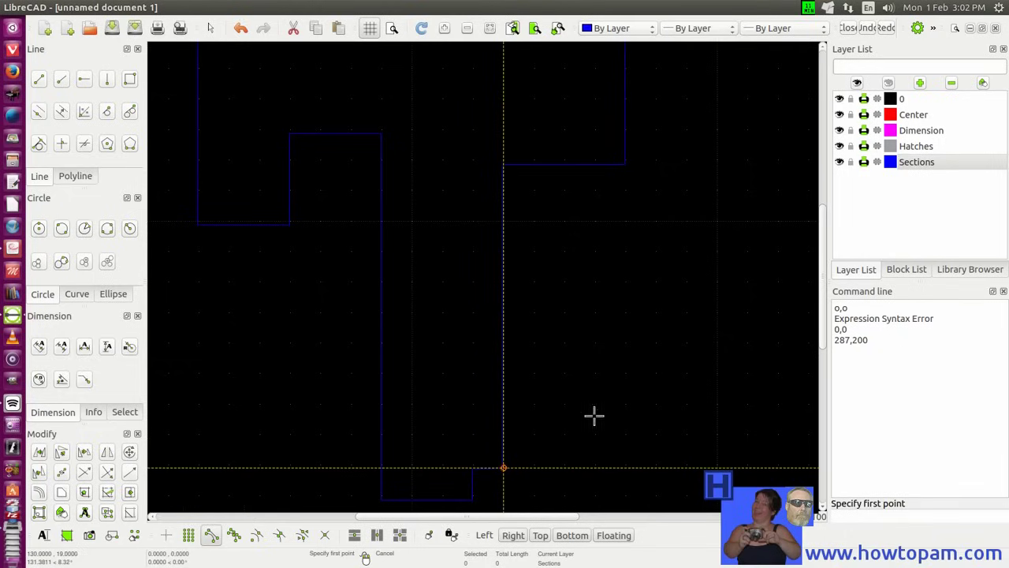
pyautogui.hotkey('ctrl', 'z')
pyautogui.moveTo(826, 294); pyautogui.dragTo(827, 354)
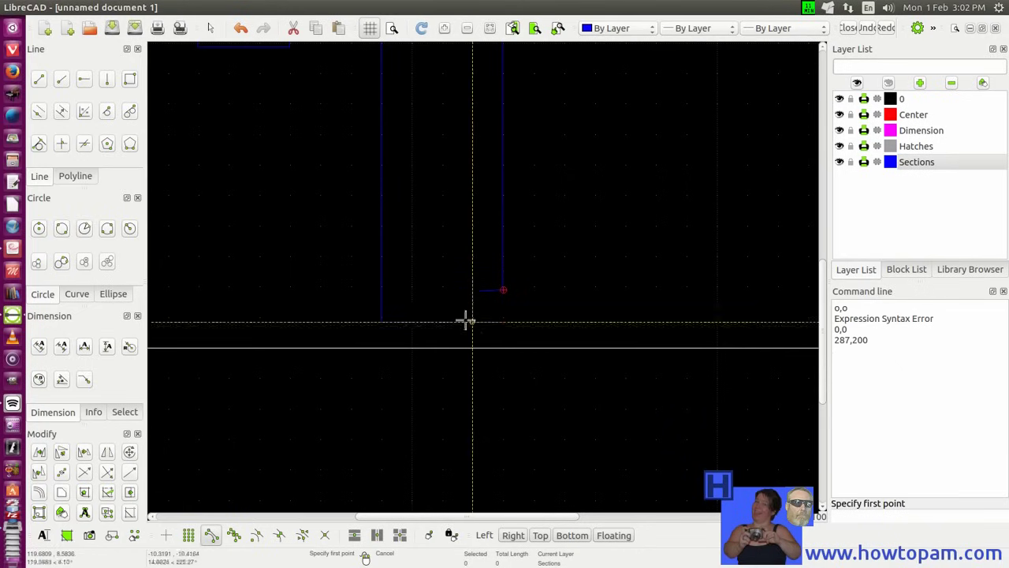
pyautogui.click(445, 29)
pyautogui.click(445, 29)
pyautogui.click(446, 29)
pyautogui.click(445, 29)
pyautogui.click(445, 29)
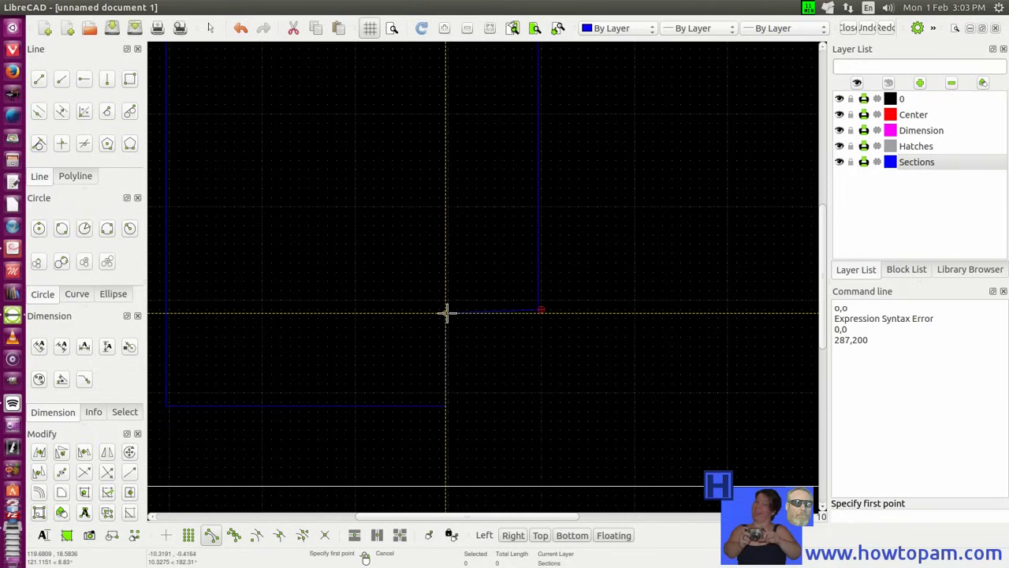
pyautogui.click(240, 29)
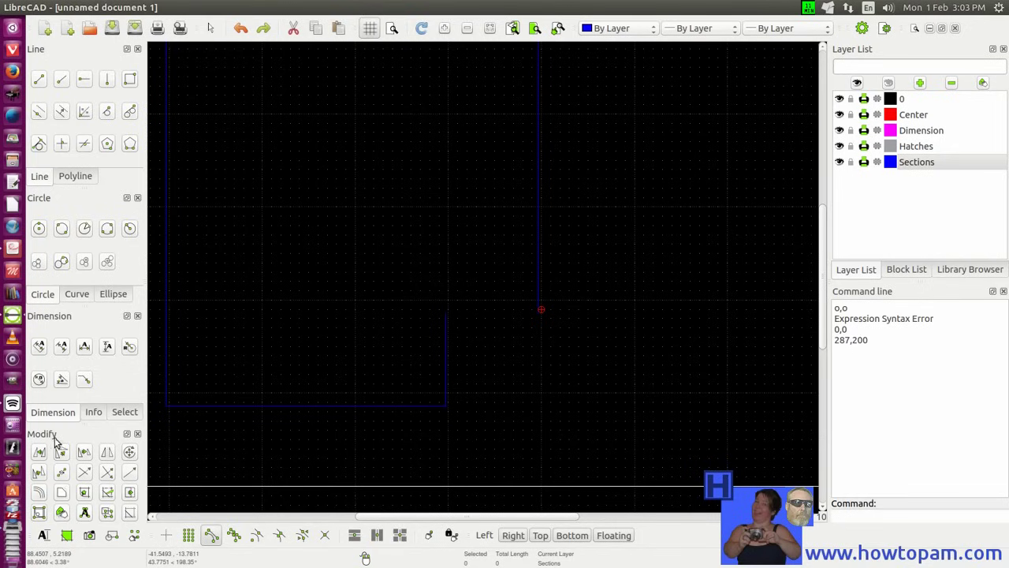
# Lengthen the short vertical line by 1.0 at its upper end, undoing the surplus extension.
pyautogui.click(130, 474)
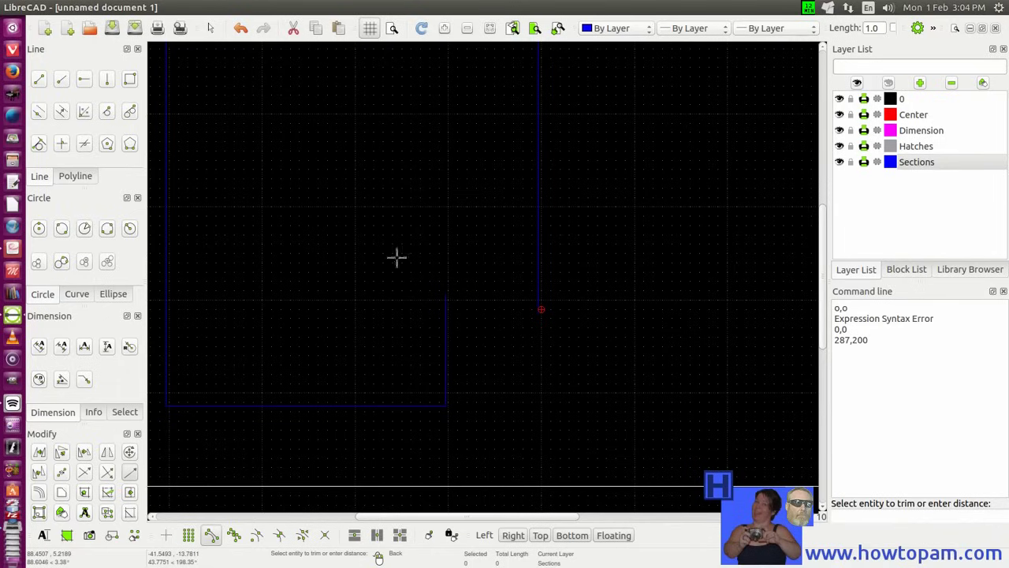
pyautogui.click(240, 29)
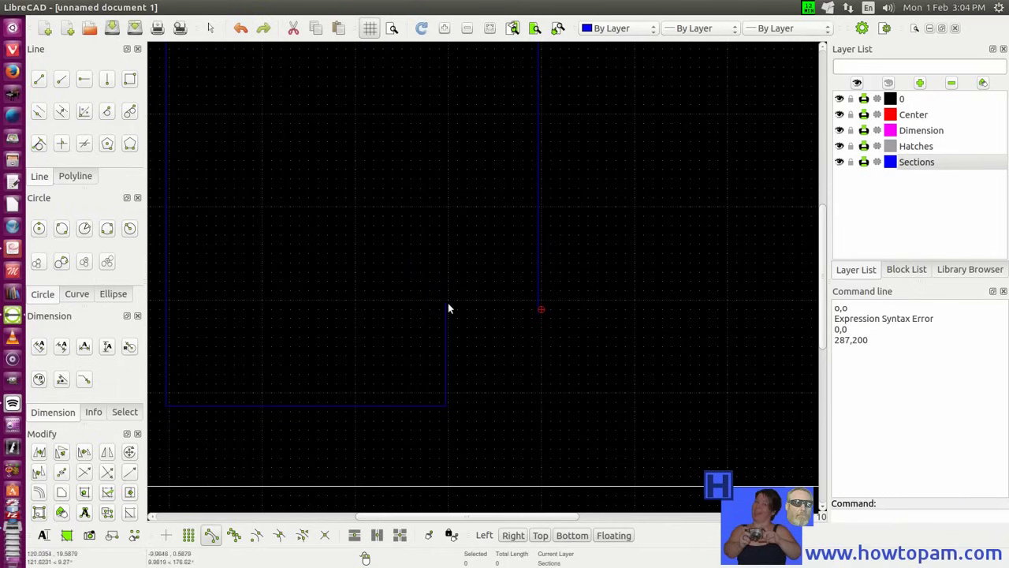
# Draw a horizontal line of length -10 to the right from the upper end of the short vertical line.
pyautogui.click(85, 81)
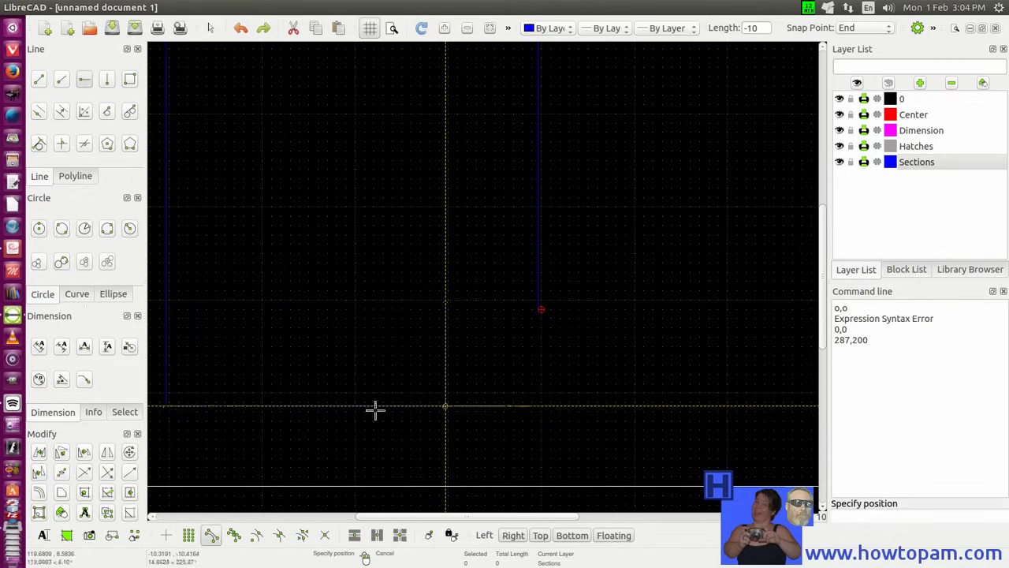
pyautogui.click(446, 304)
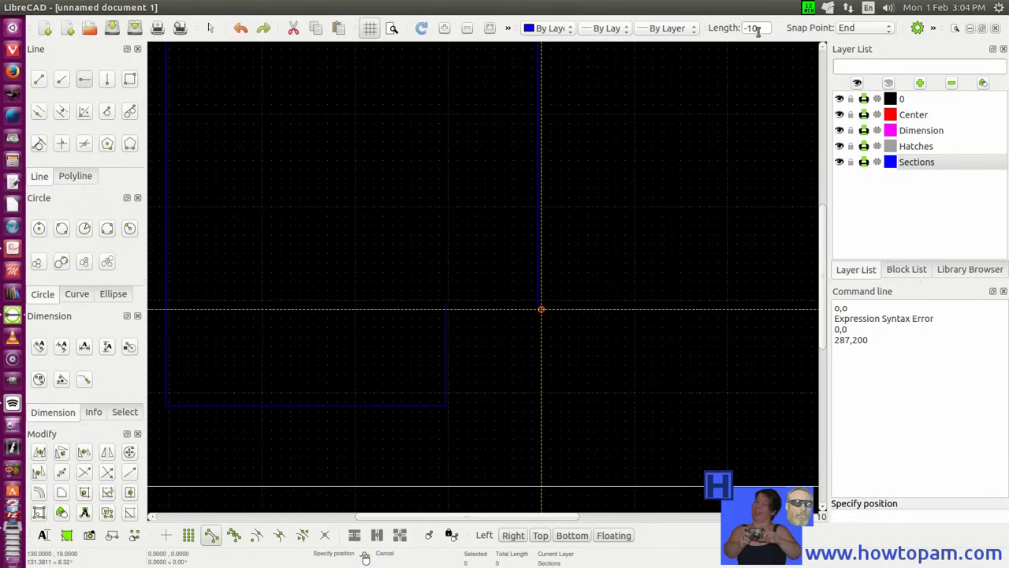
pyautogui.click(446, 304)
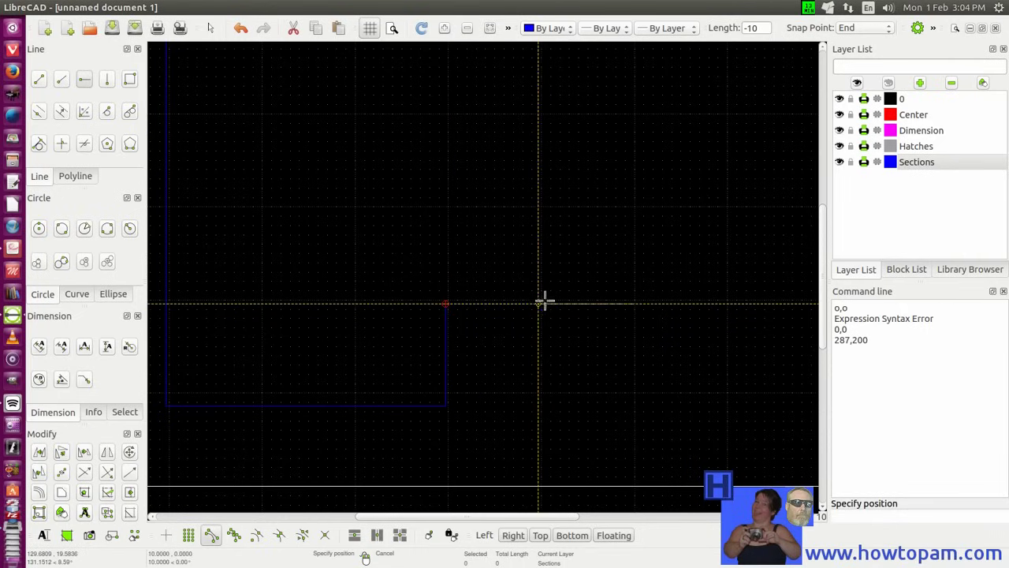
pyautogui.click(541, 303)
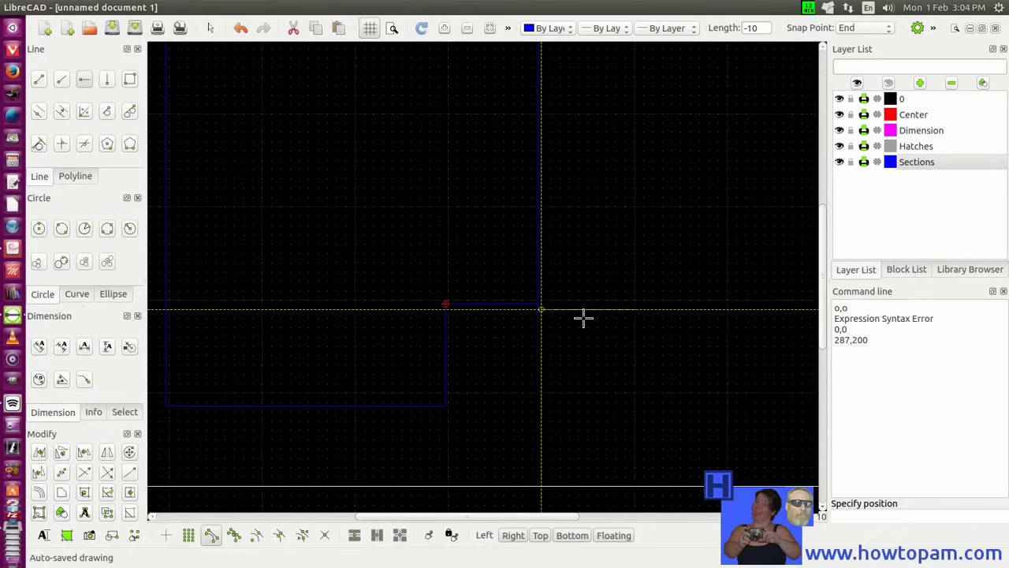
pyautogui.press('Escape')
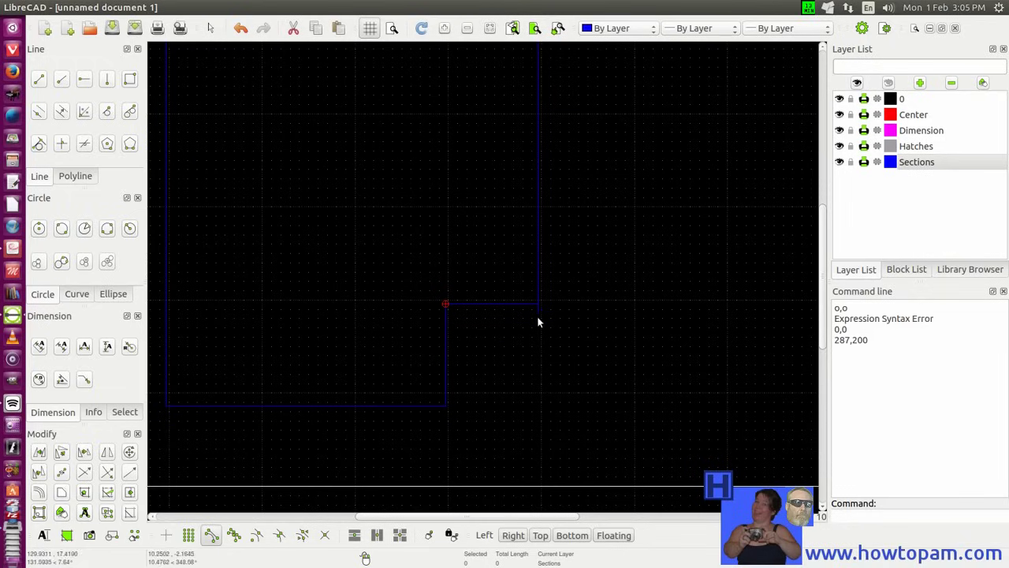
# Try to trim the long vertical line against the short horizontal step by picking its overhanging lower end, and undo the trim.
pyautogui.scroll(2, 554, 302)
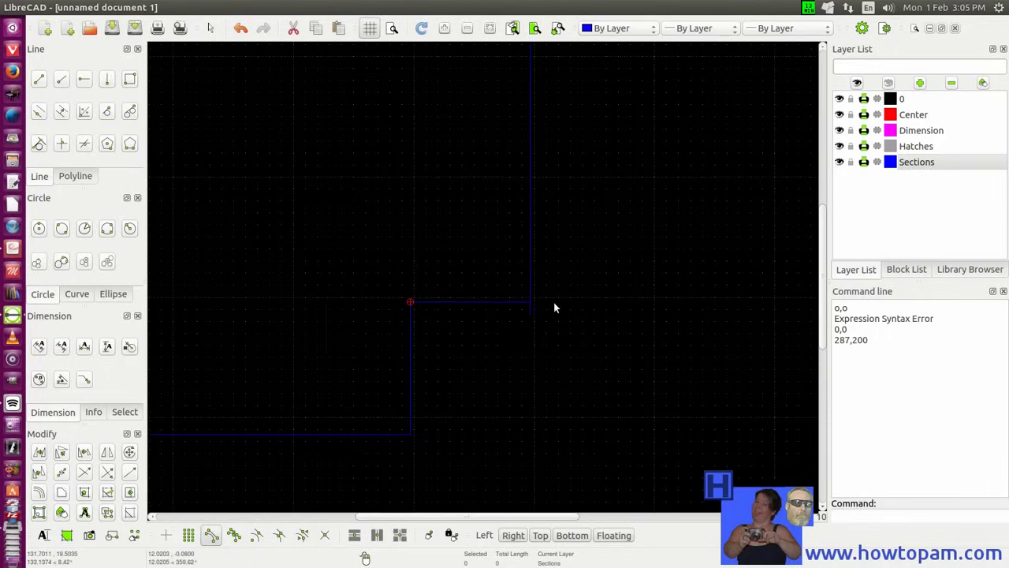
pyautogui.scroll(1, 554, 308)
pyautogui.scroll(1, 554, 307)
pyautogui.scroll(1, 555, 308)
pyautogui.scroll(1, 554, 308)
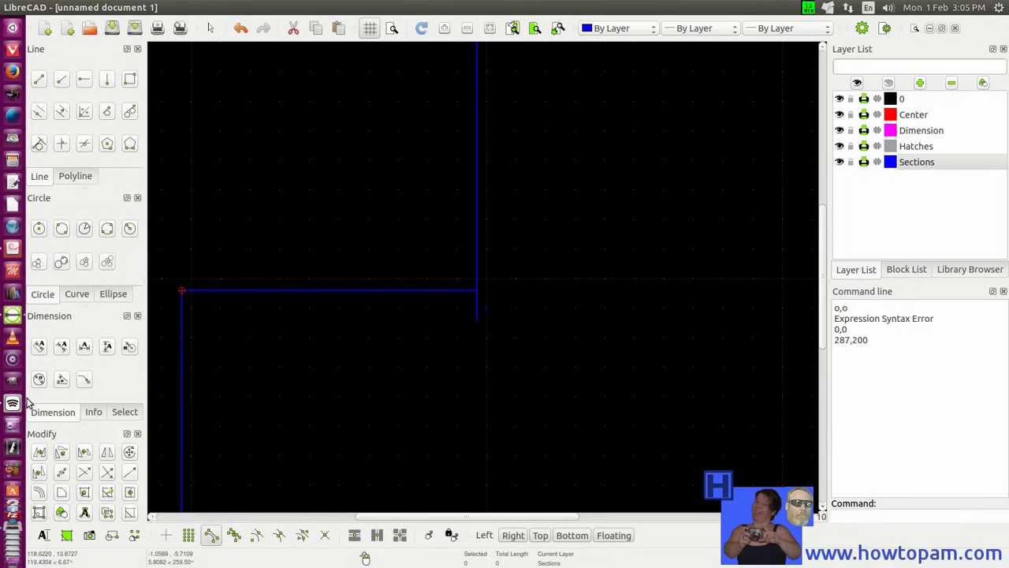
pyautogui.click(84, 473)
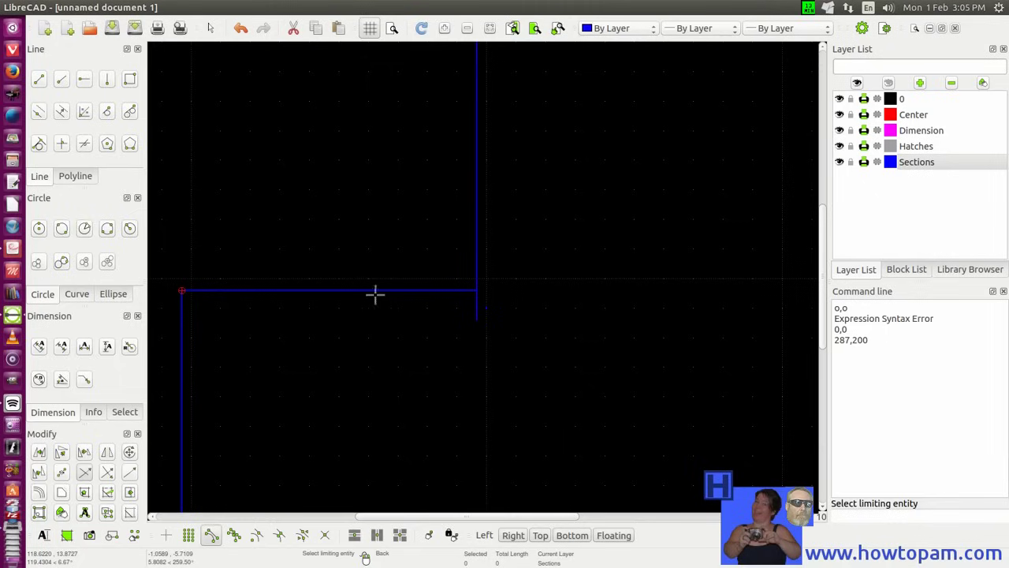
pyautogui.click(448, 289)
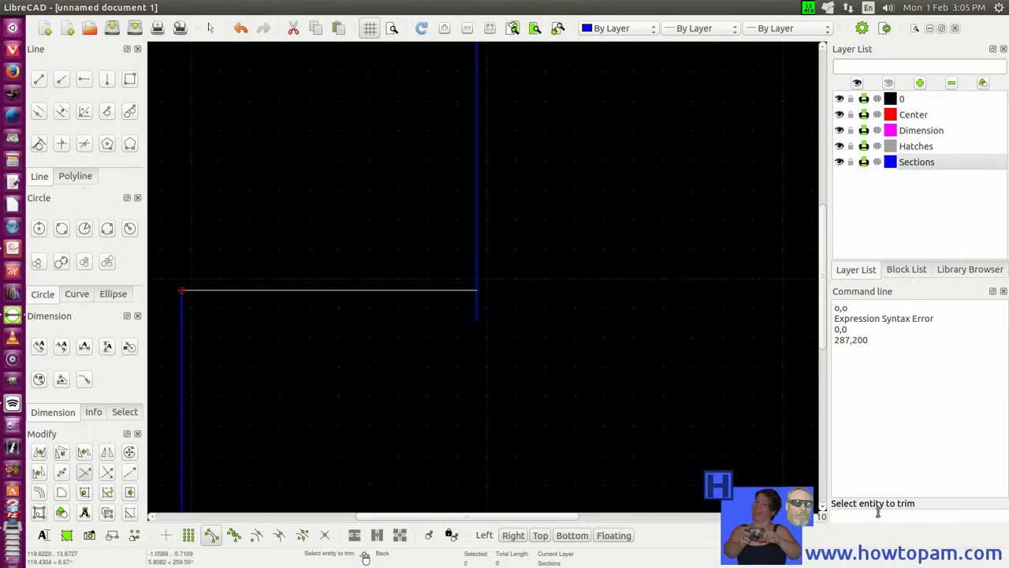
pyautogui.click(476, 313)
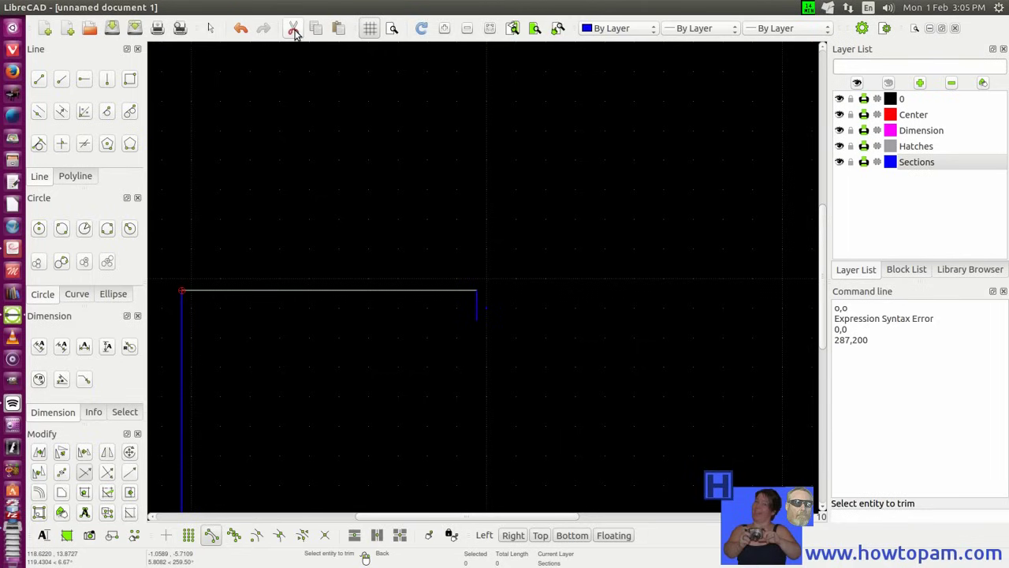
pyautogui.click(241, 28)
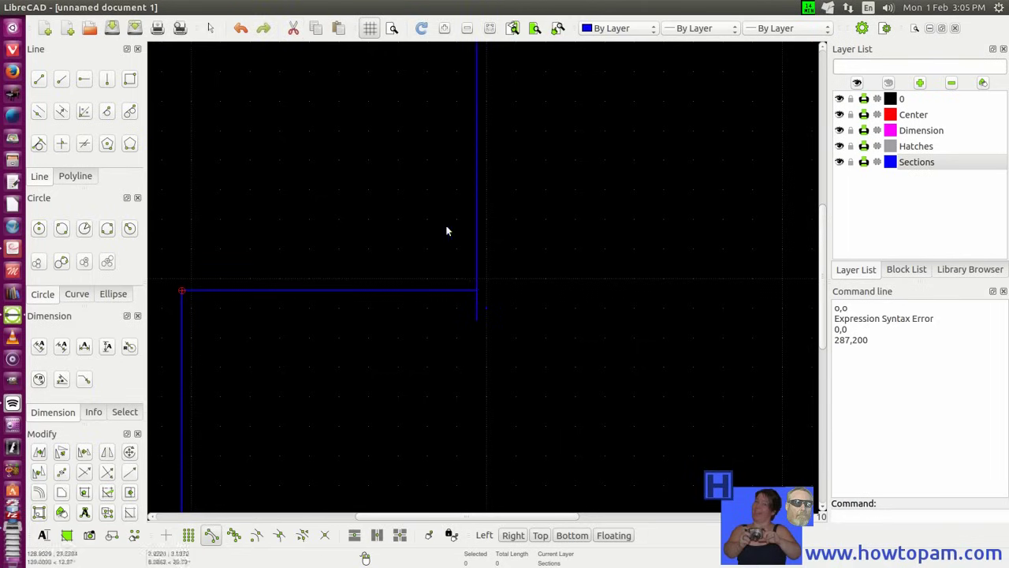
# Trim the long vertical line to the short horizontal step, picking the part above the step as the portion to keep.
pyautogui.click(84, 473)
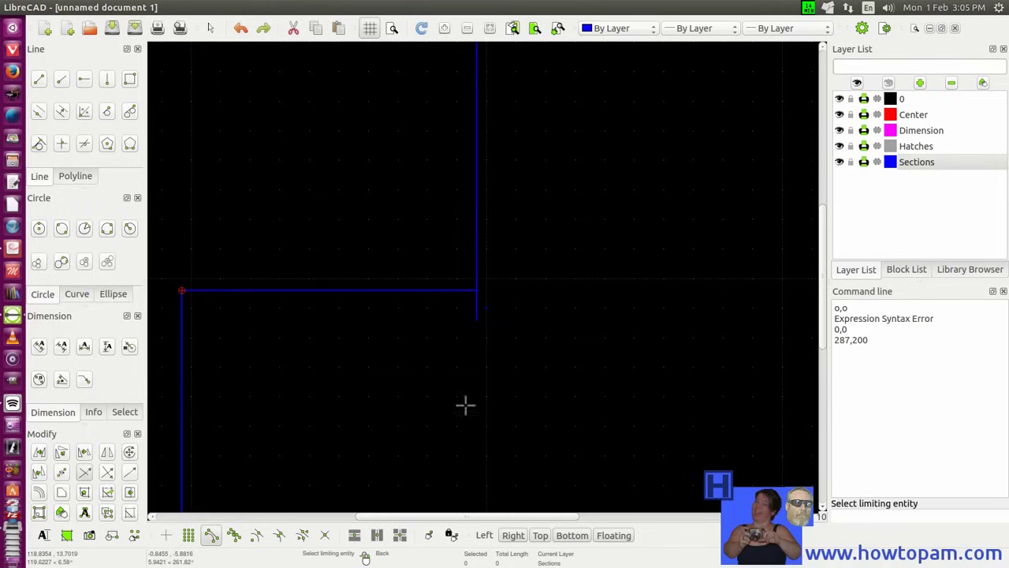
pyautogui.click(417, 290)
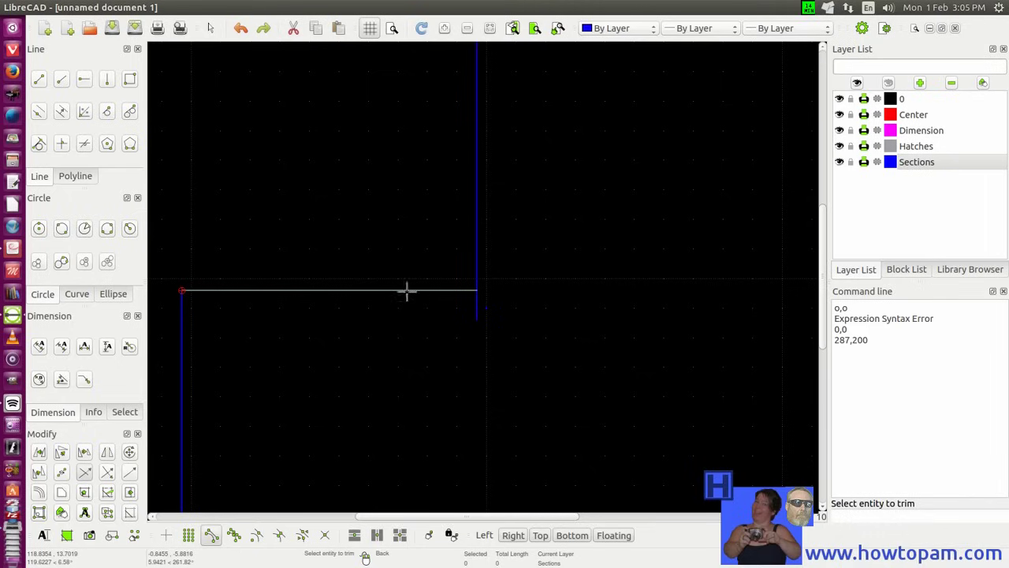
pyautogui.click(476, 274)
pyautogui.rightClick(506, 344)
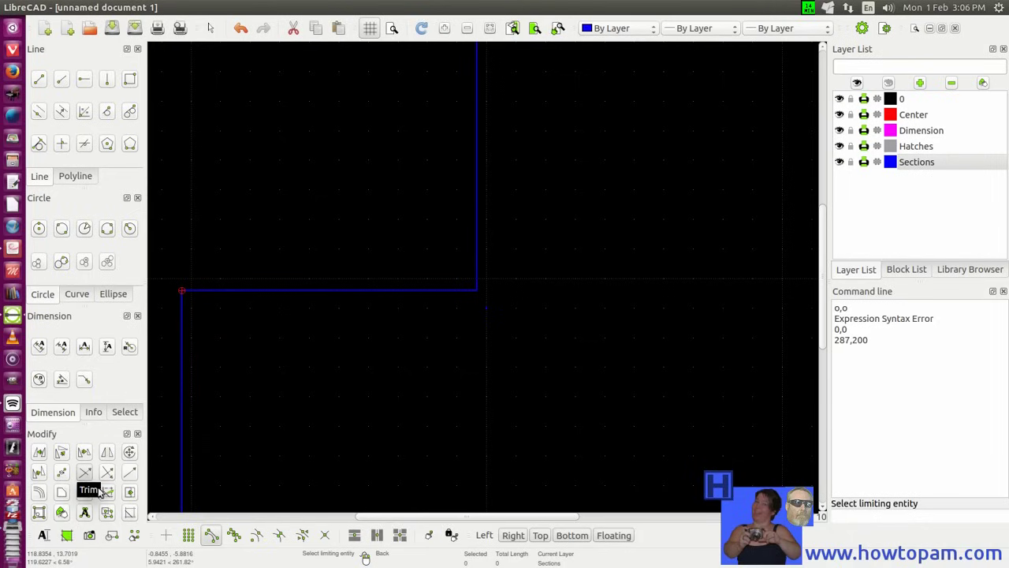
# Remove the tiny stray entity just outside the trimmed corner and bring the whole outline back into view.
pyautogui.click(62, 513)
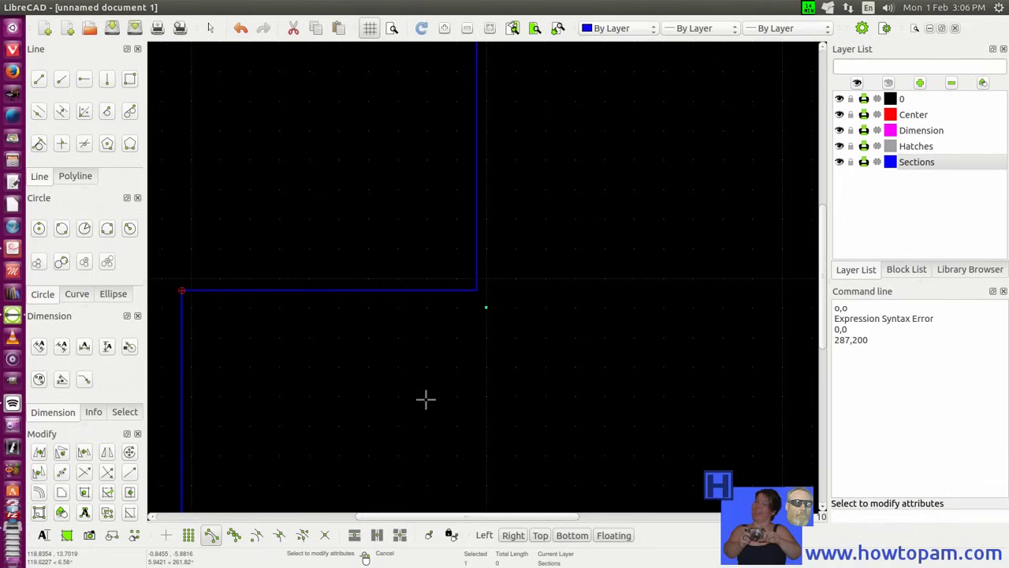
pyautogui.rightClick(494, 336)
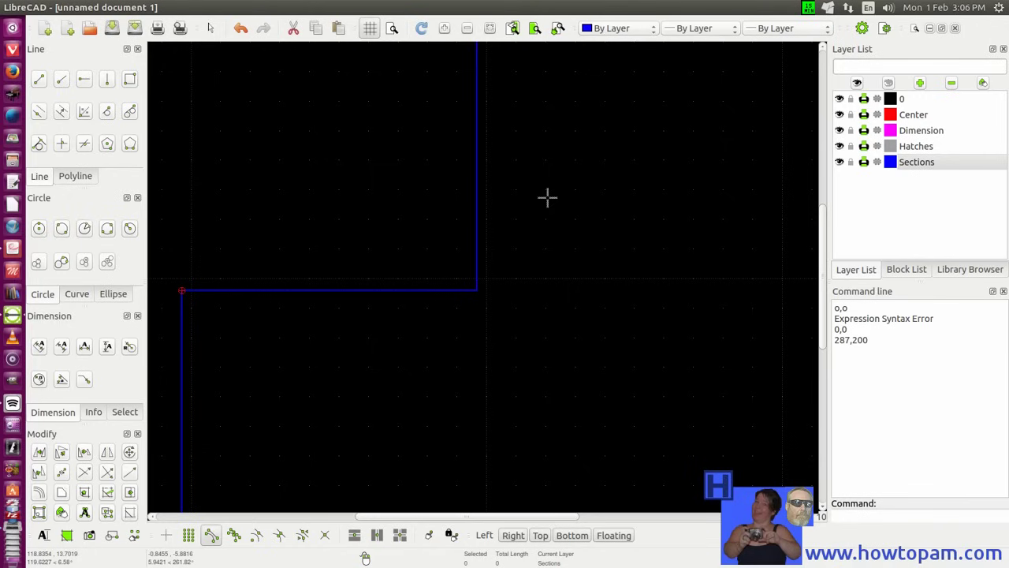
pyautogui.scroll(-1, 547, 197)
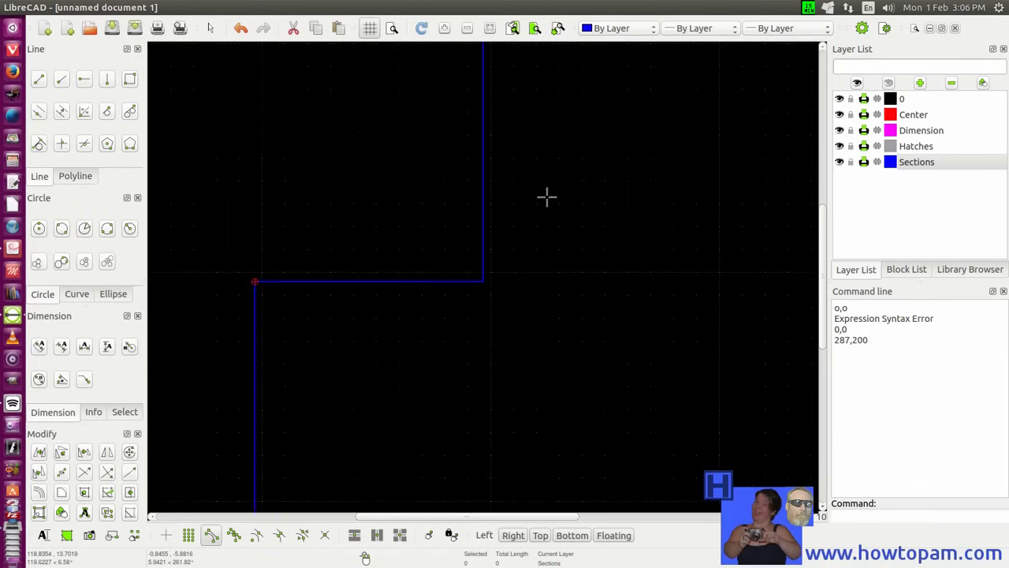
pyautogui.scroll(-3, 548, 197)
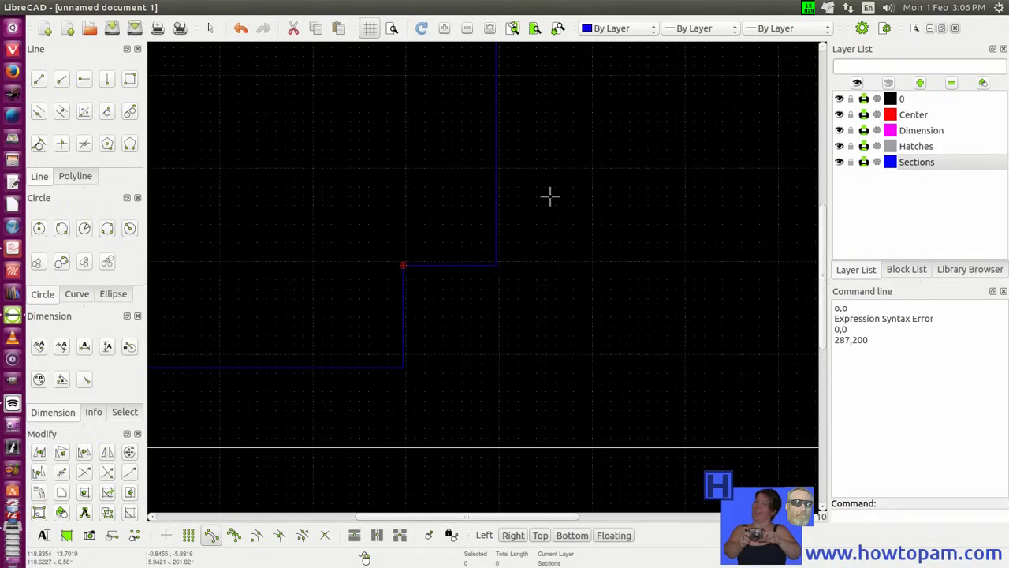
pyautogui.click(515, 30)
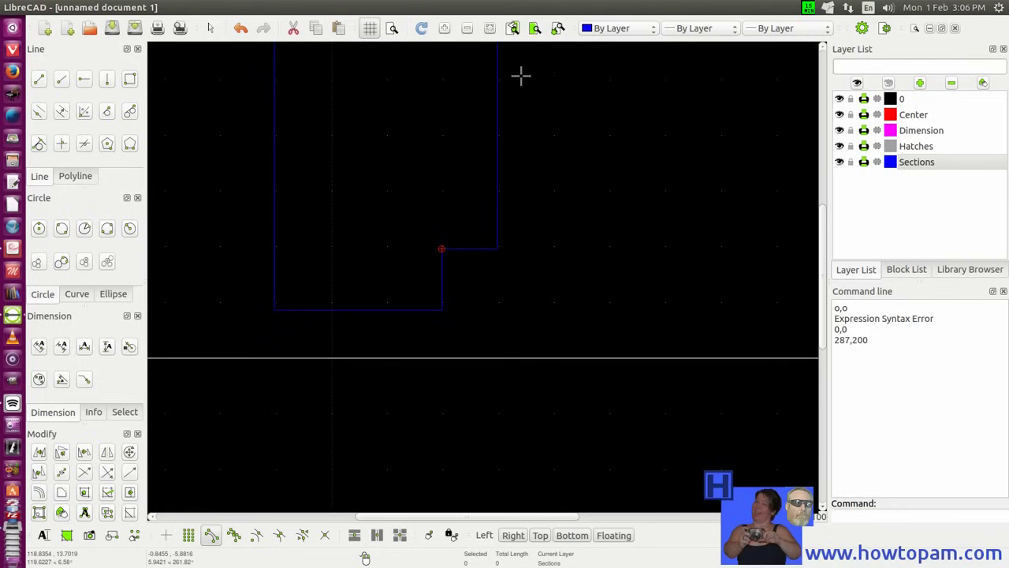
pyautogui.scroll(-1, 539, 128)
pyautogui.scroll(-2, 539, 127)
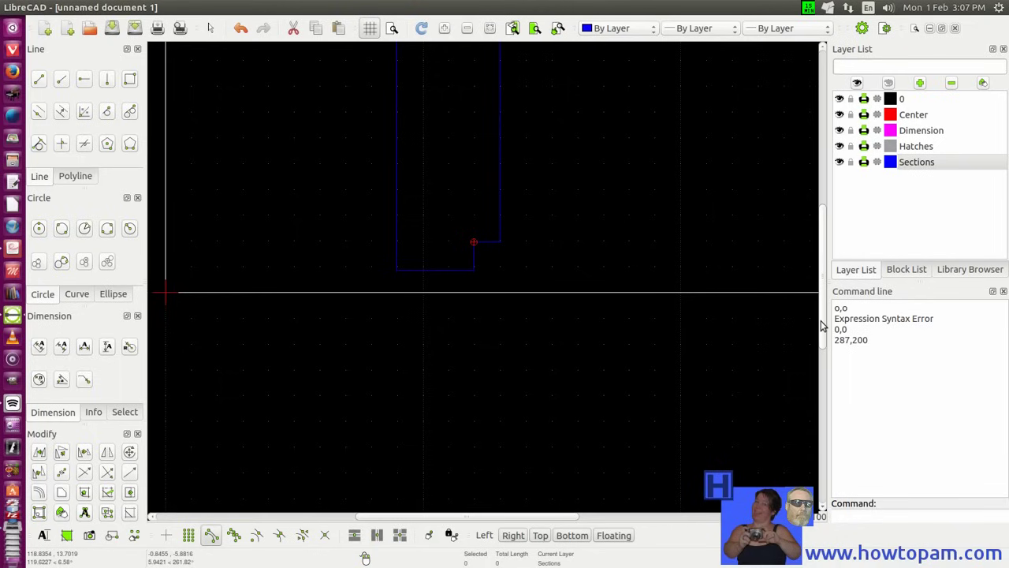
pyautogui.moveTo(821, 323); pyautogui.dragTo(826, 258)
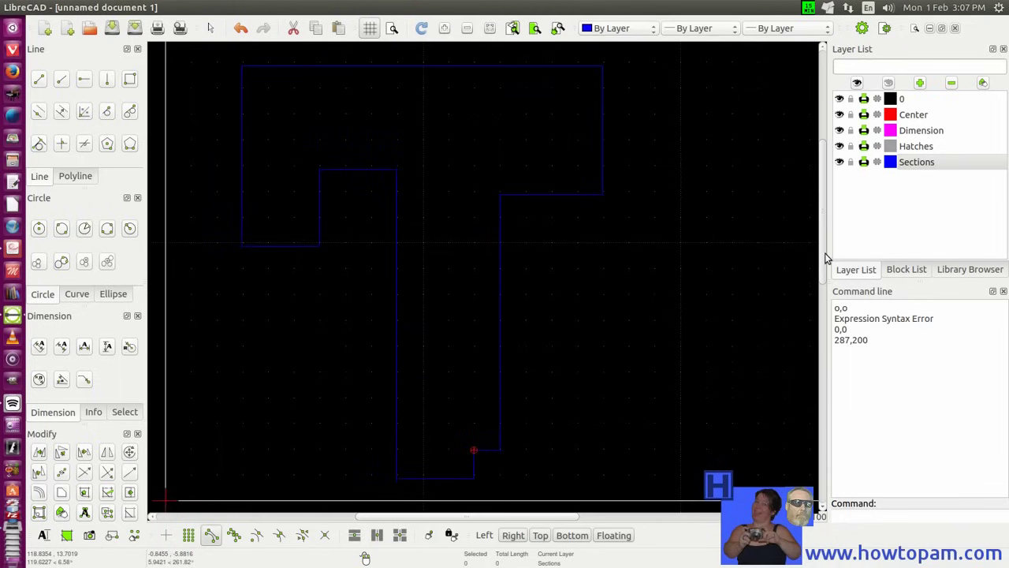
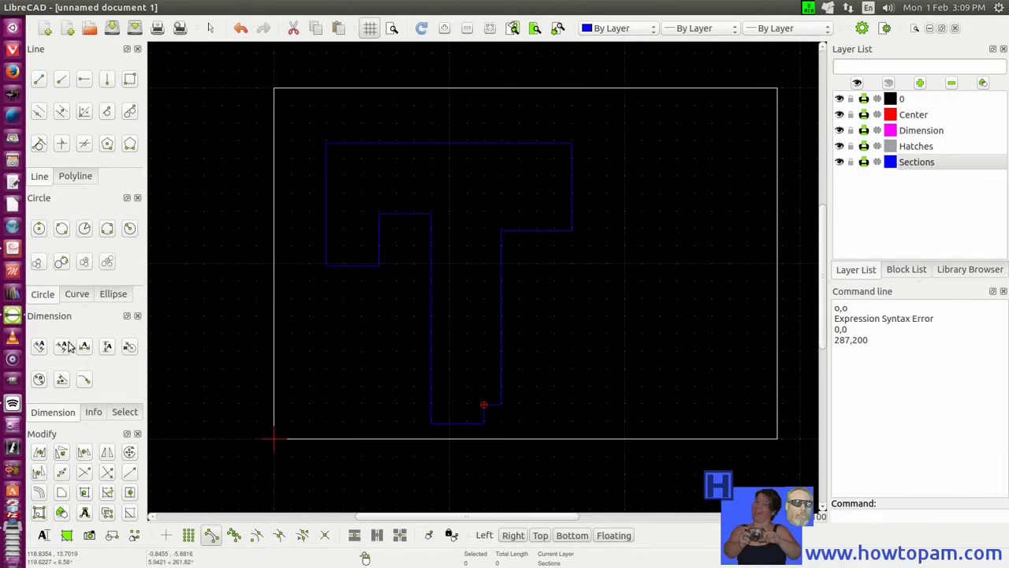
pyautogui.click(93, 412)
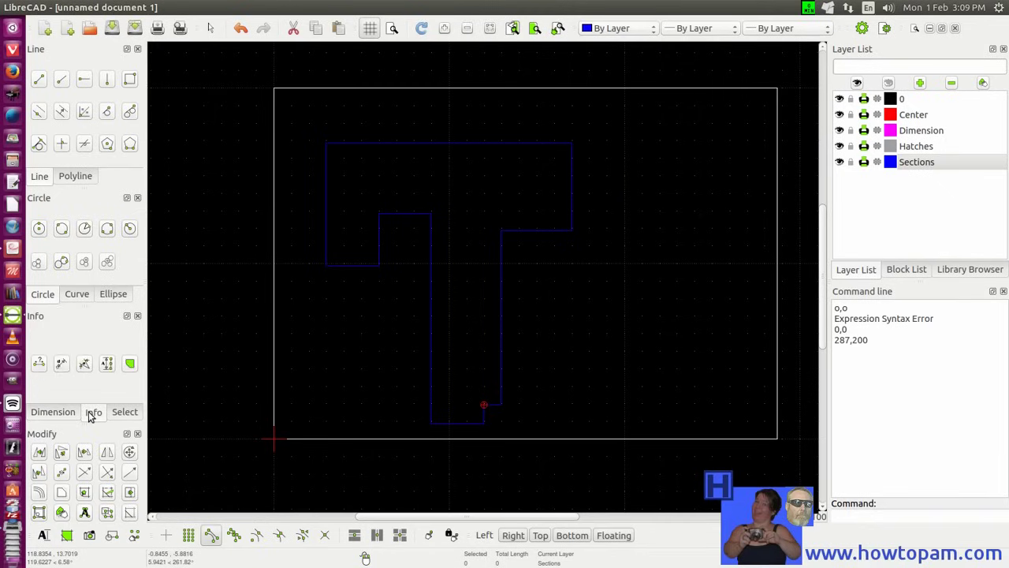
pyautogui.click(120, 414)
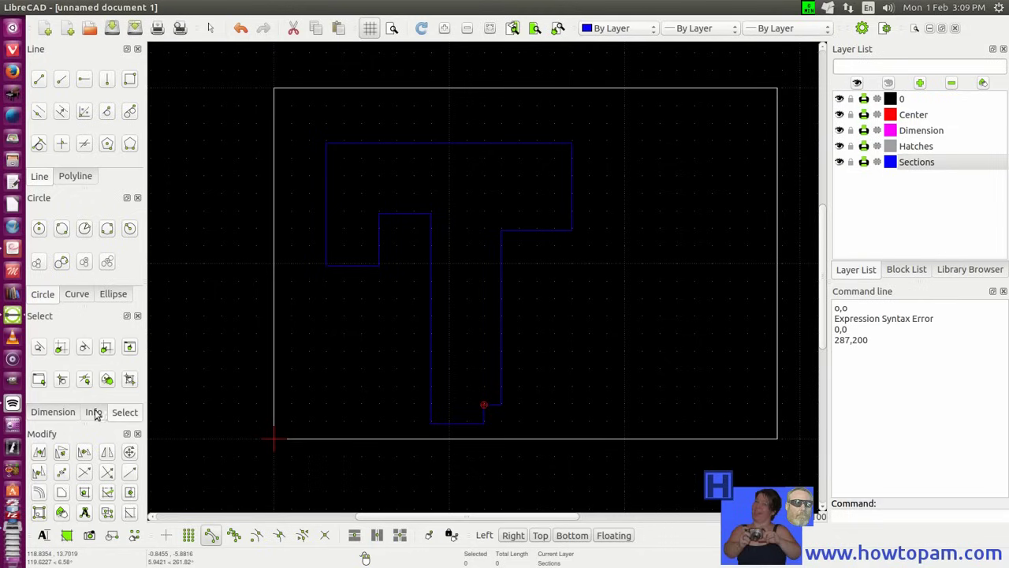
pyautogui.click(59, 413)
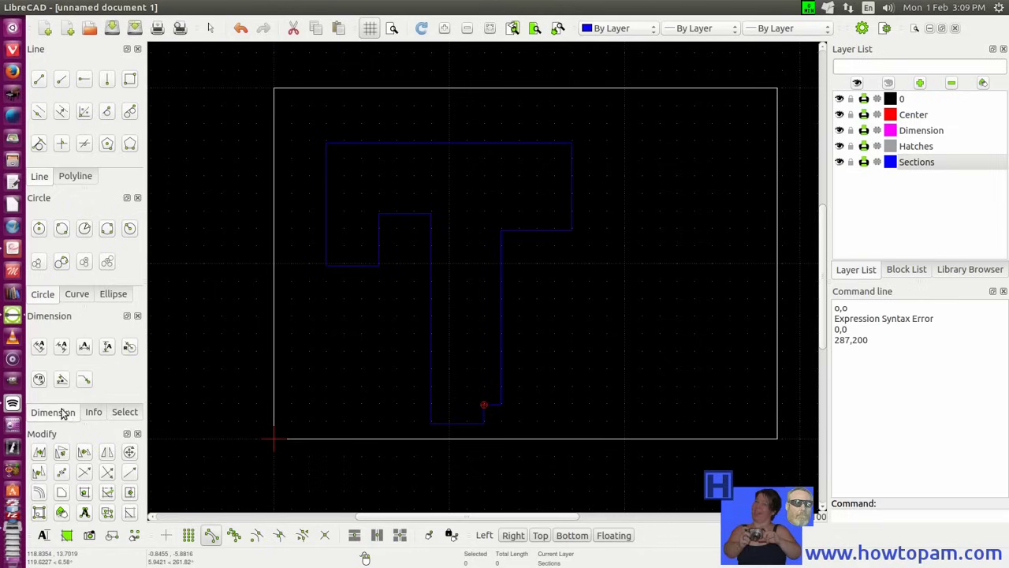
pyautogui.click(122, 413)
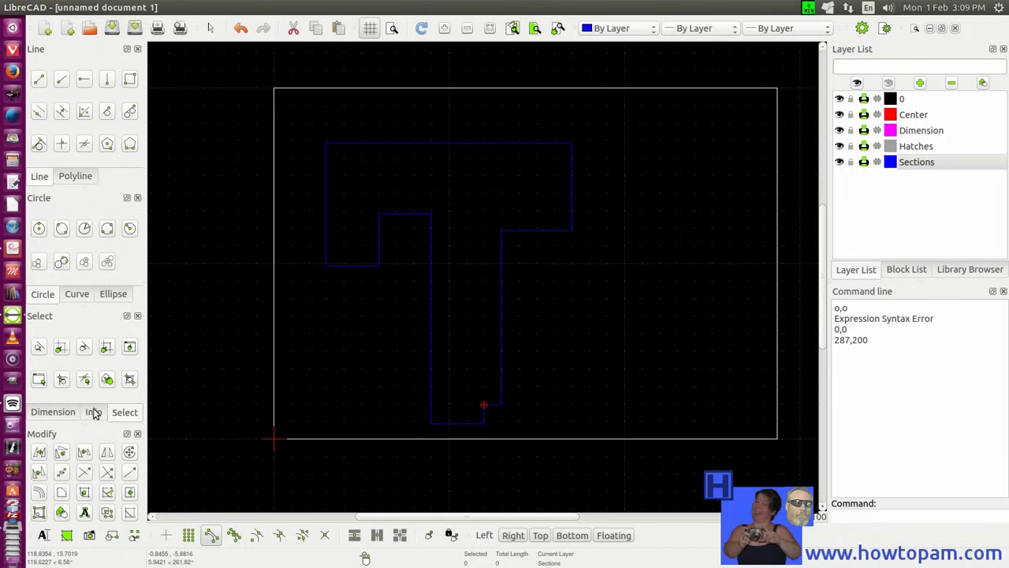
pyautogui.click(67, 413)
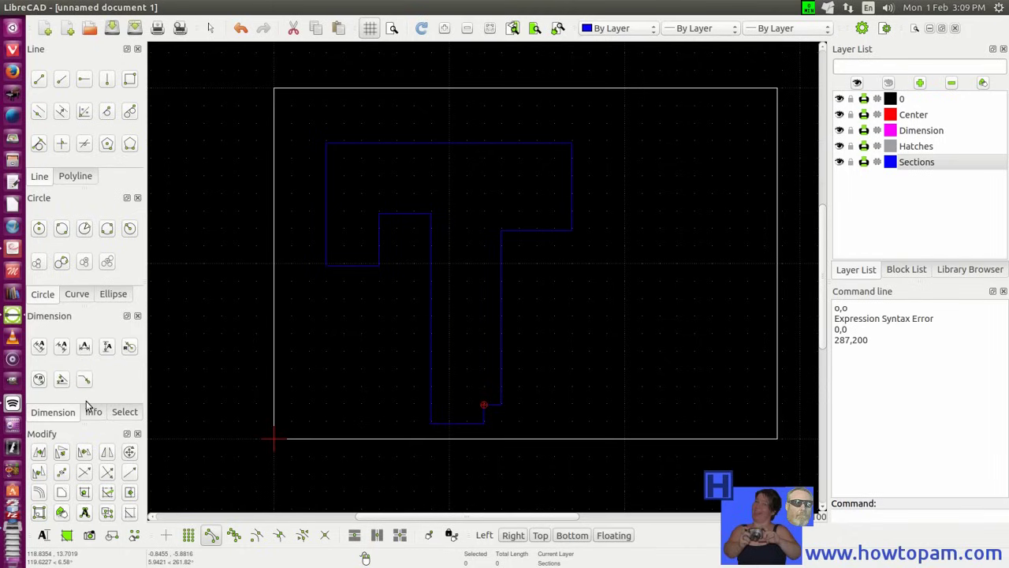
pyautogui.click(119, 413)
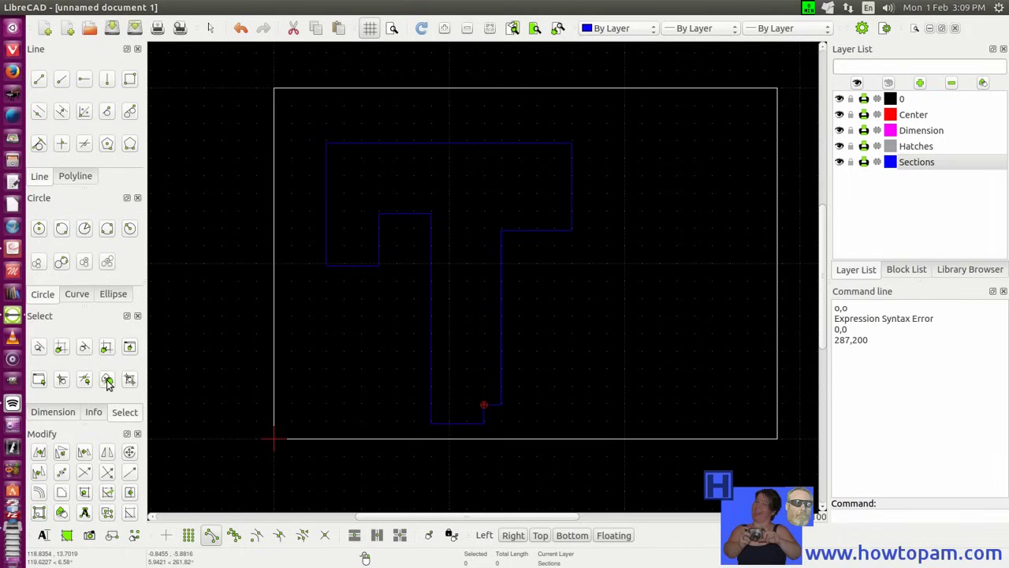
# On the Dimension layer, add a horizontal dimension for the outline's full top edge, placed freely just above it.
pyautogui.click(60, 413)
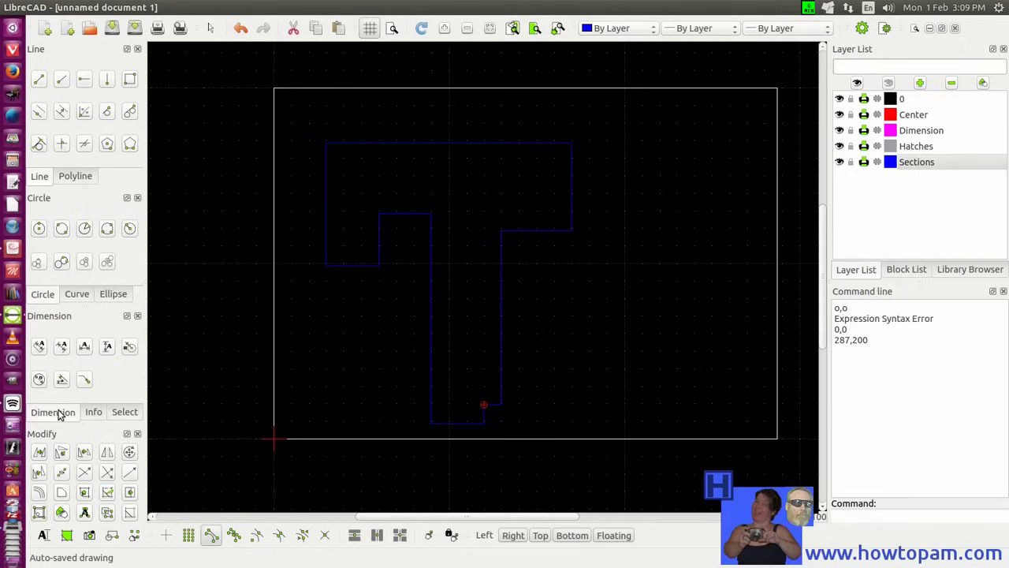
pyautogui.click(84, 348)
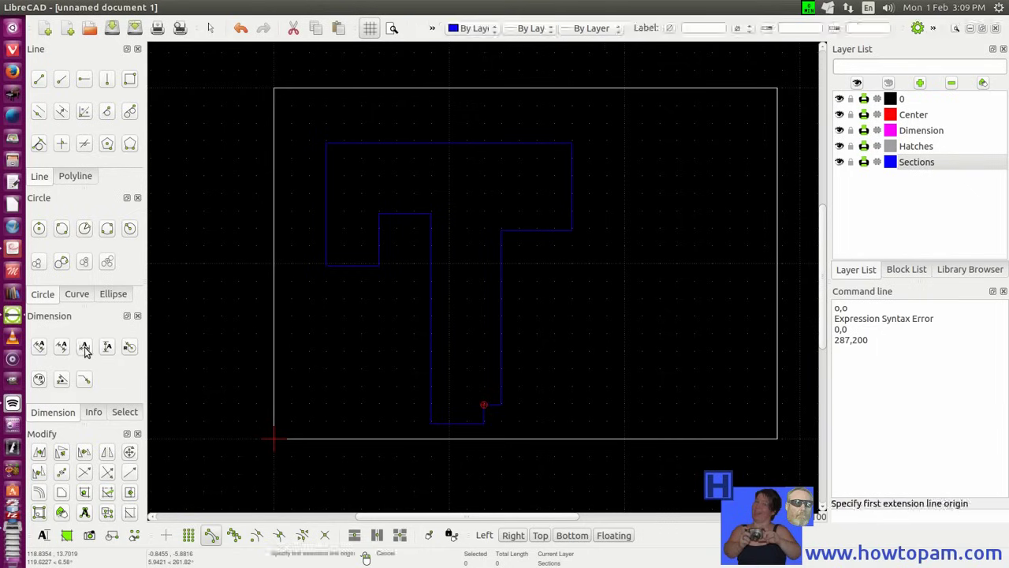
pyautogui.click(924, 132)
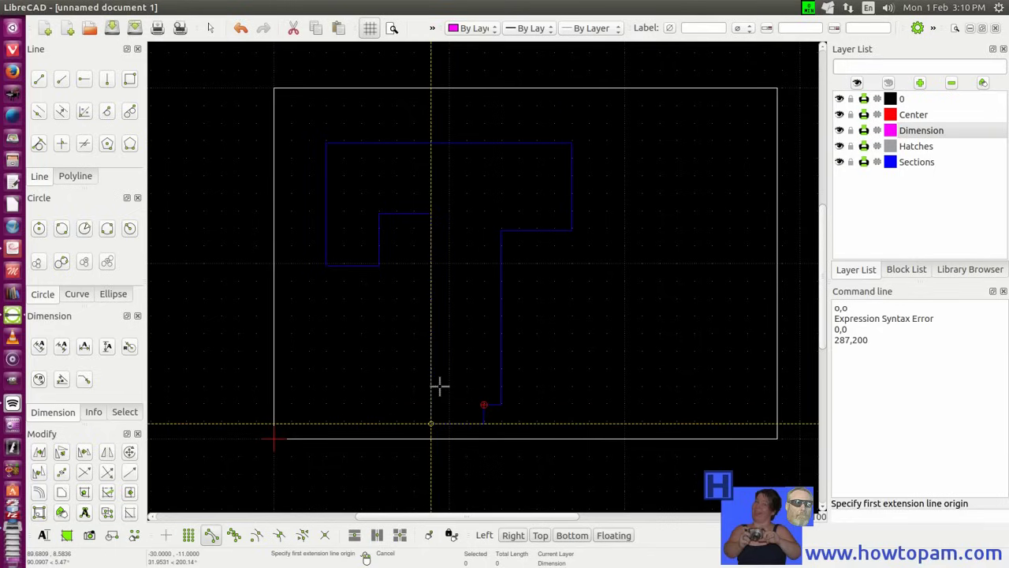
pyautogui.click(326, 143)
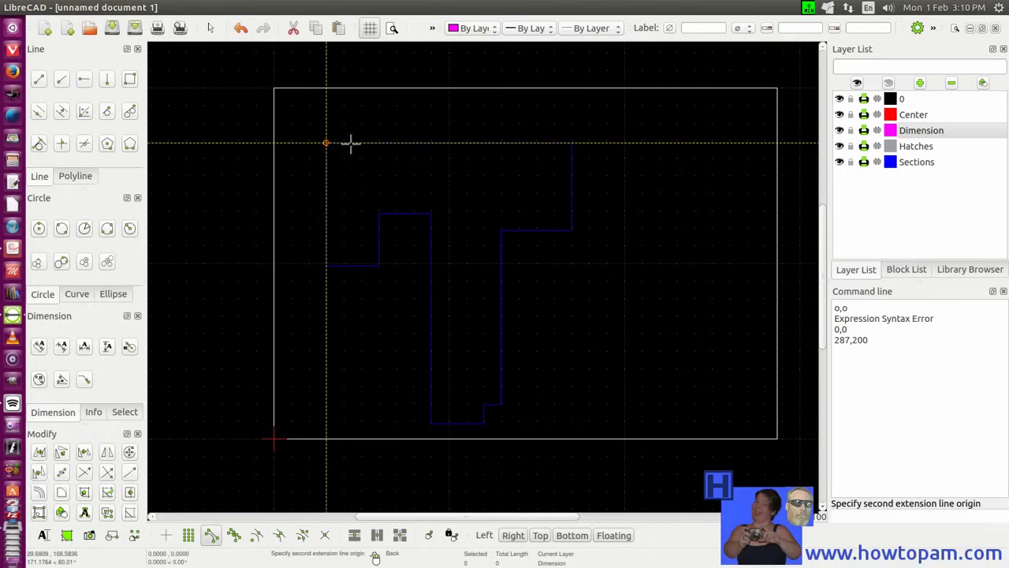
pyautogui.click(571, 142)
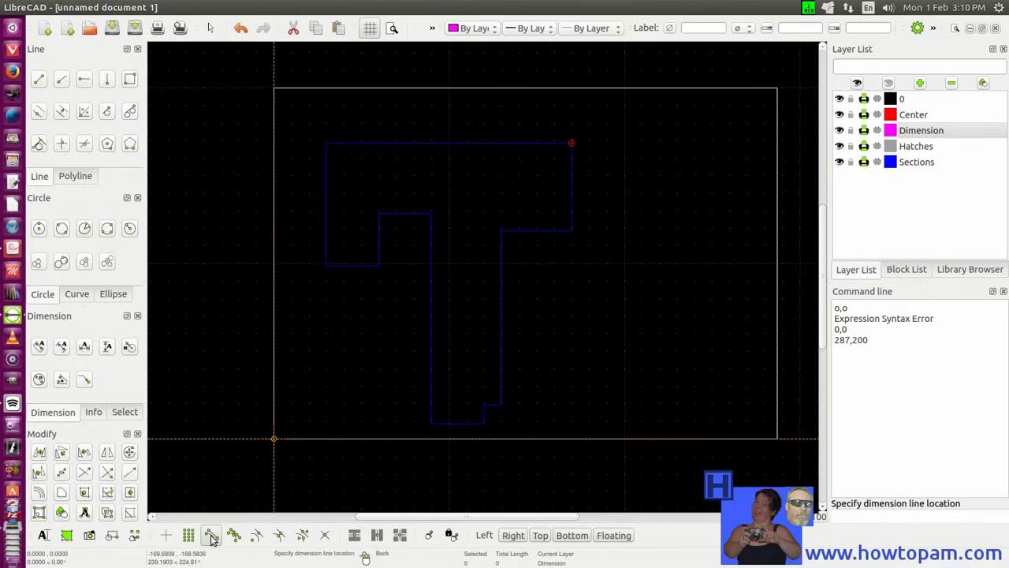
pyautogui.click(167, 535)
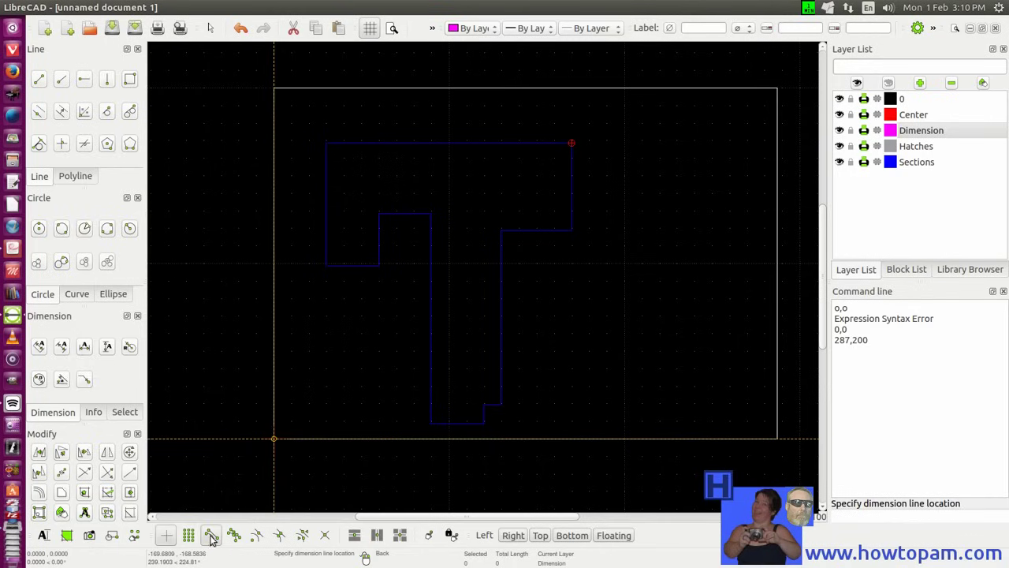
pyautogui.click(422, 127)
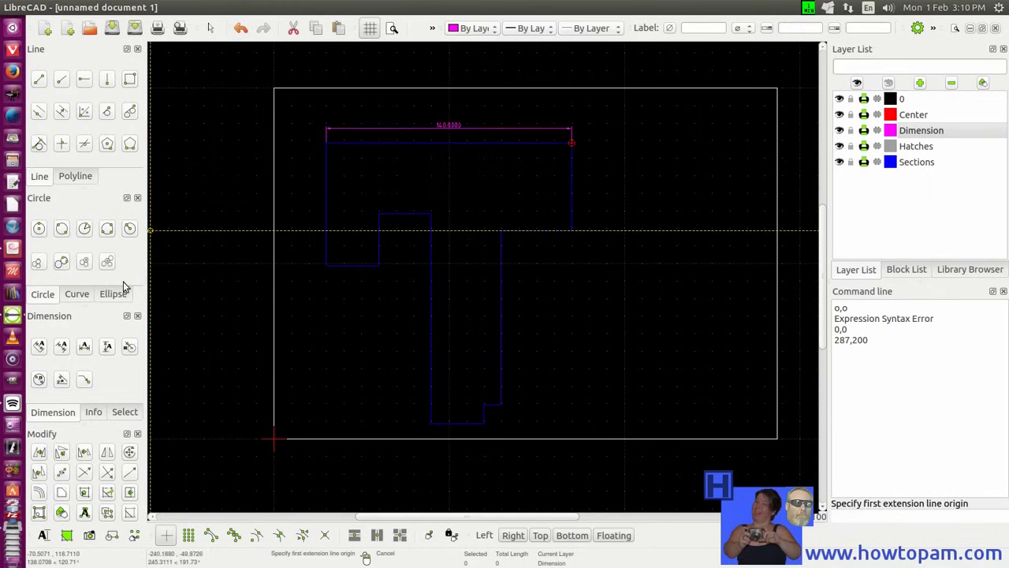
# Add vertical dimensions for the upper block's right edge and the stem's long right edge, each placed just right of its edge.
pyautogui.click(108, 347)
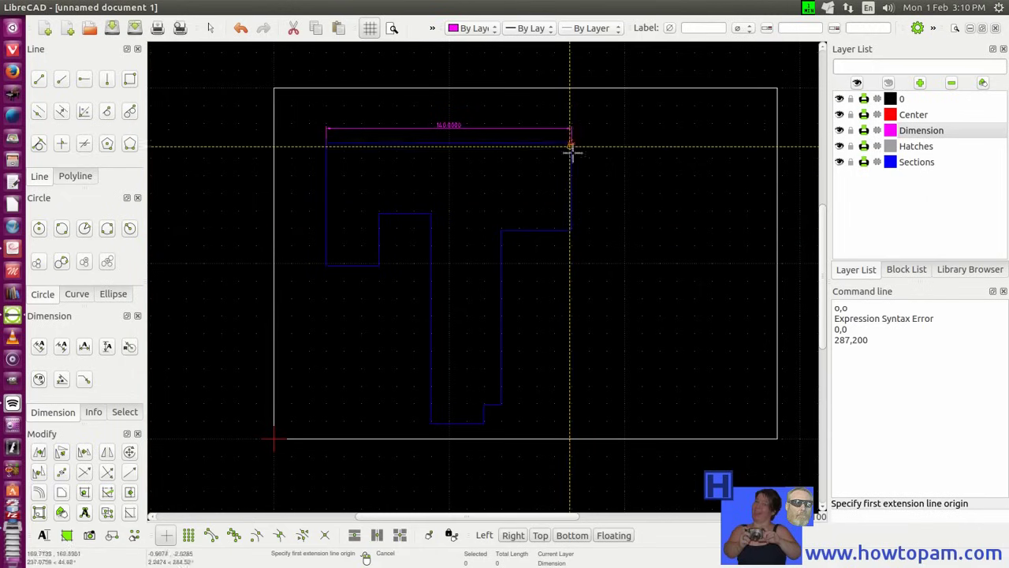
pyautogui.click(210, 536)
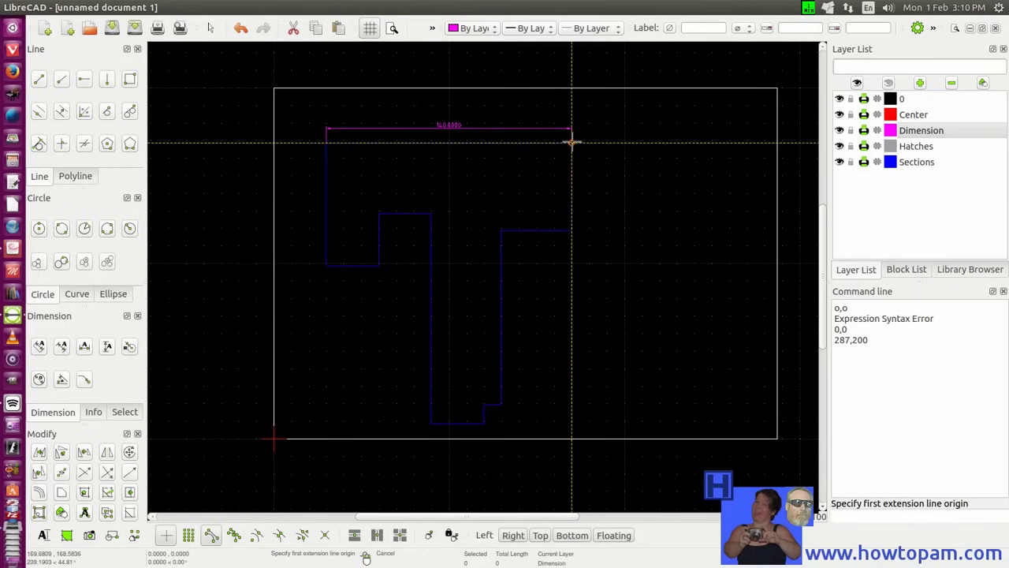
pyautogui.click(572, 142)
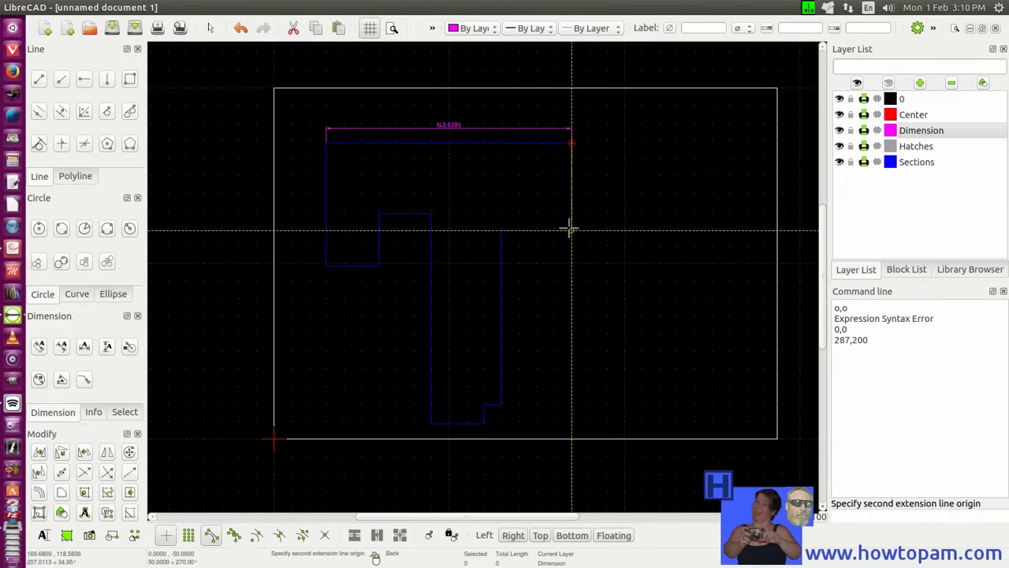
pyautogui.click(572, 230)
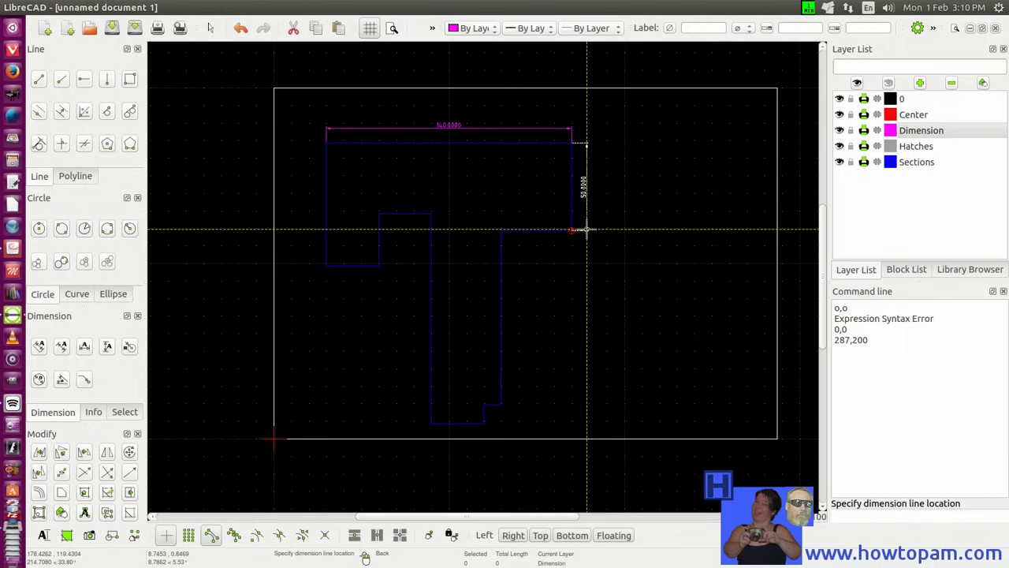
pyautogui.click(586, 229)
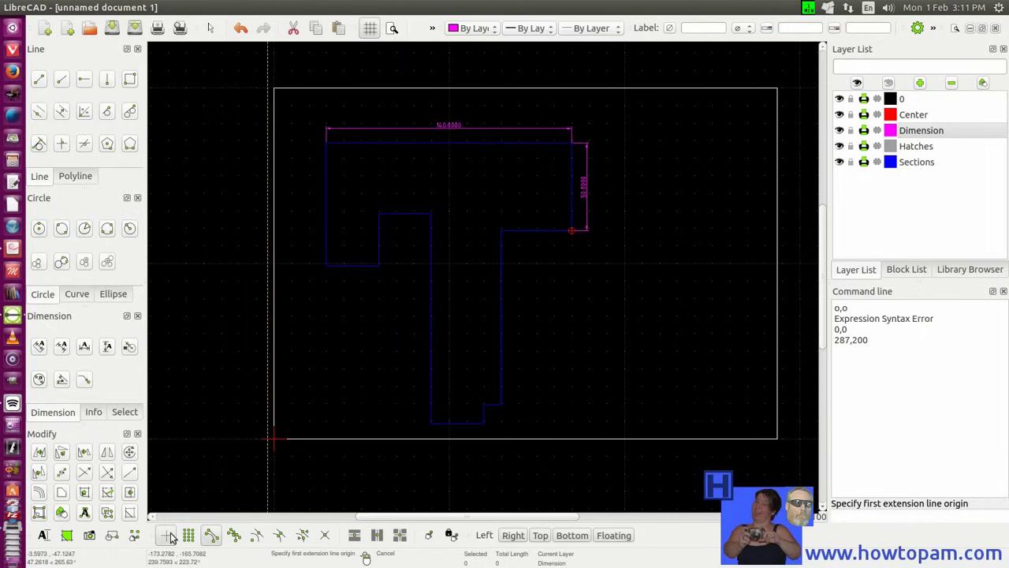
pyautogui.click(501, 404)
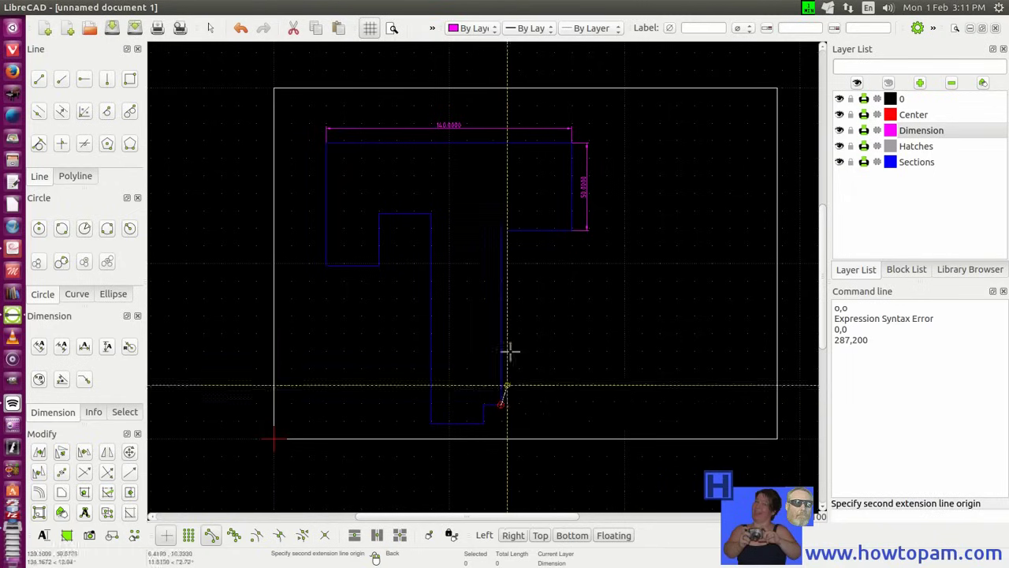
pyautogui.click(501, 231)
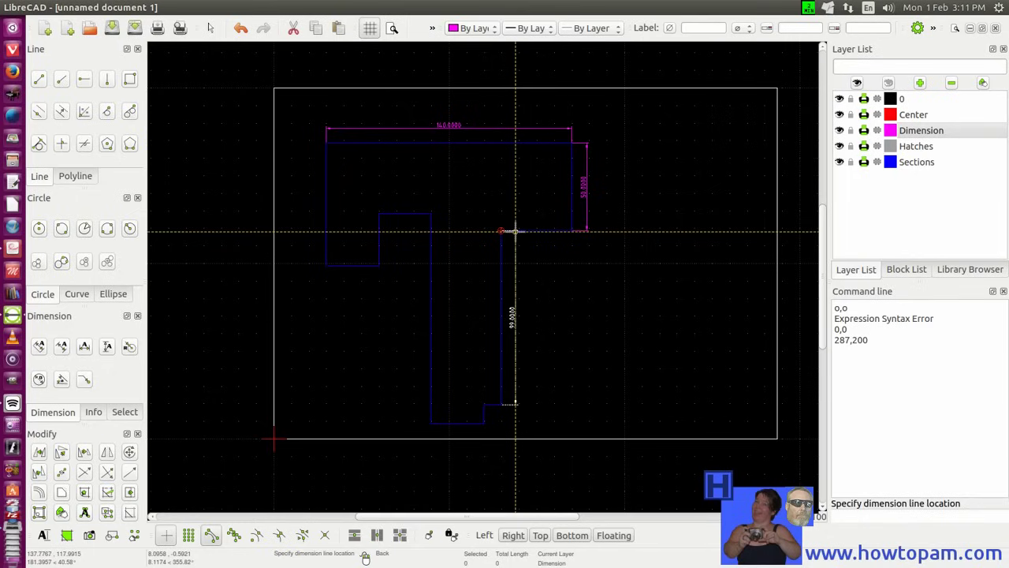
pyautogui.click(514, 231)
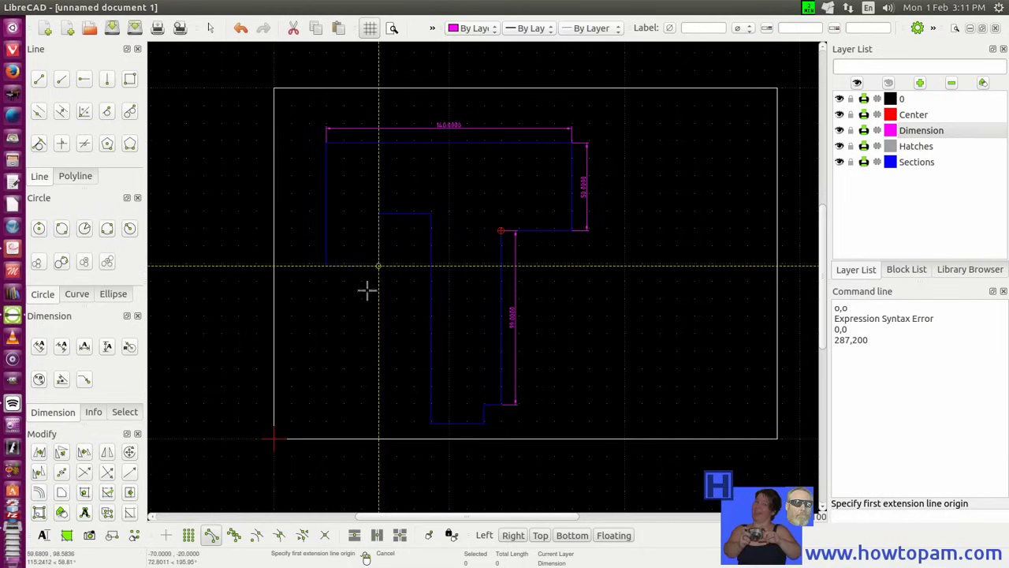
# Add vertical dimensions for the outline's outer left edge and the stem's long left edge, each placed just left of its edge.
pyautogui.click(326, 264)
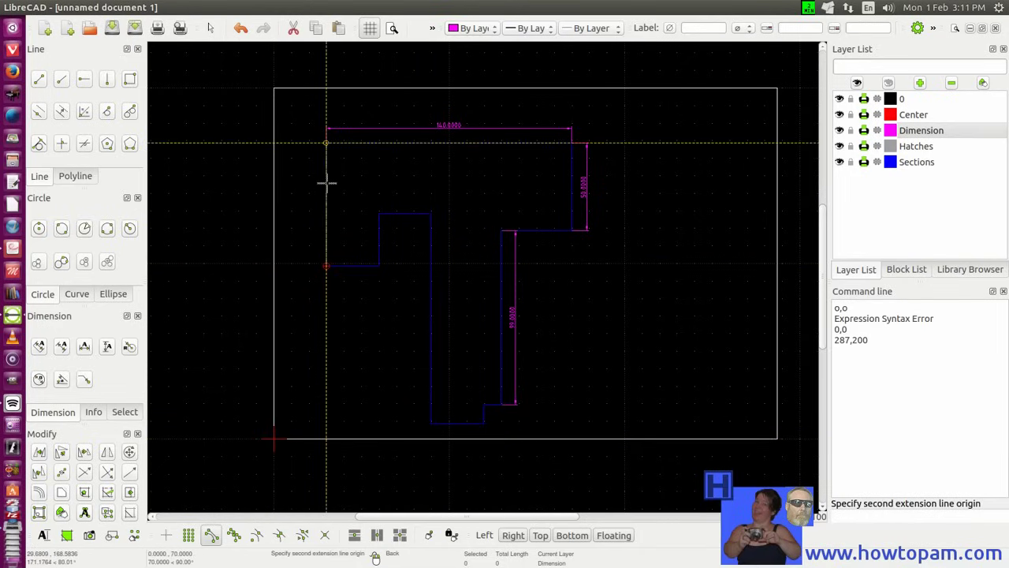
pyautogui.click(327, 143)
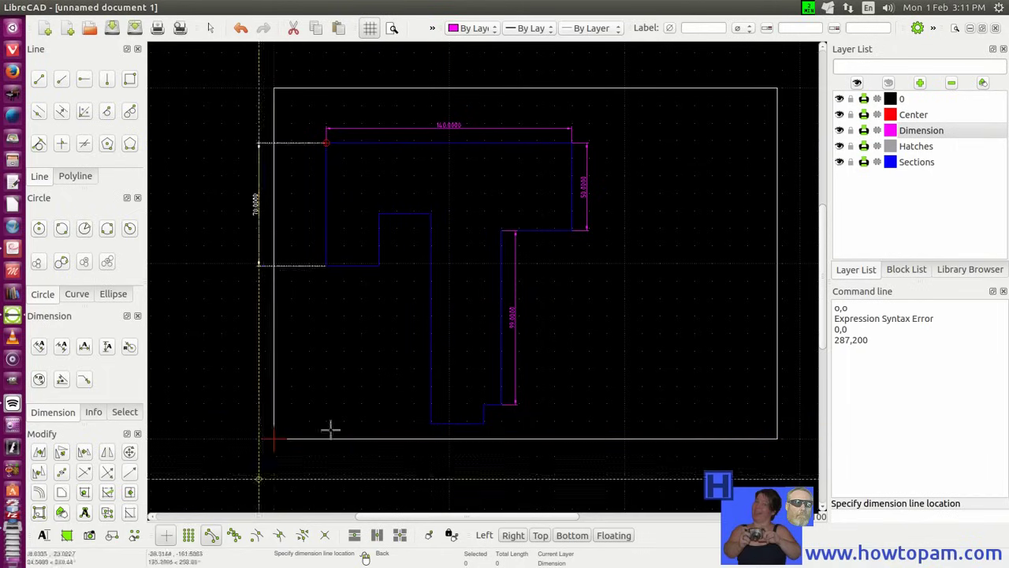
pyautogui.click(313, 180)
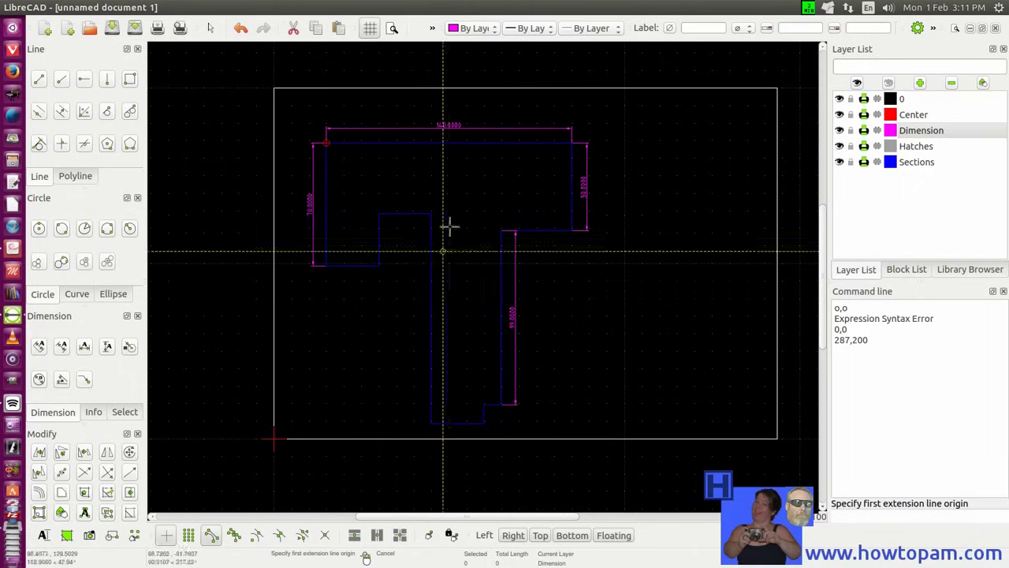
pyautogui.click(431, 211)
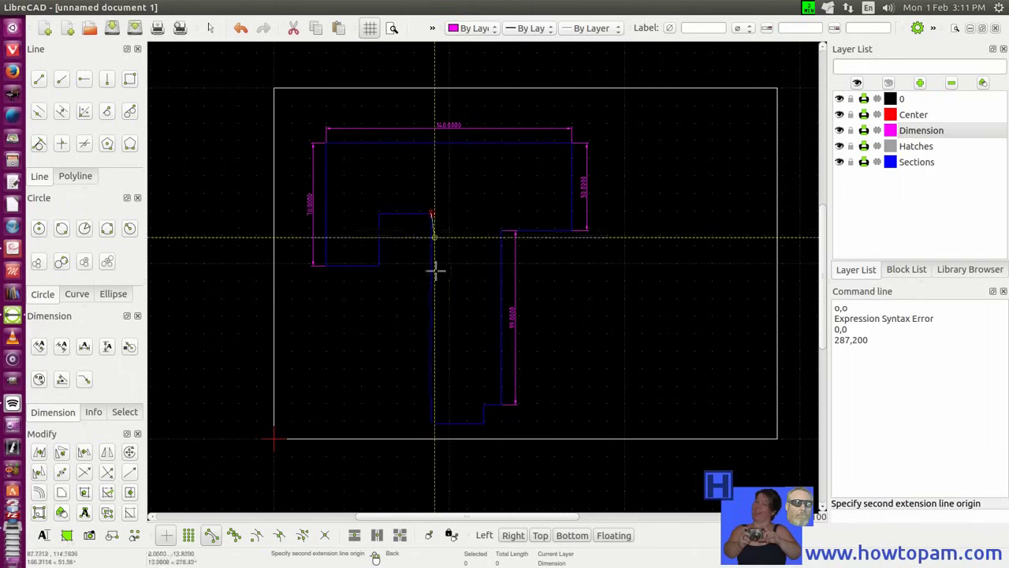
pyautogui.click(431, 423)
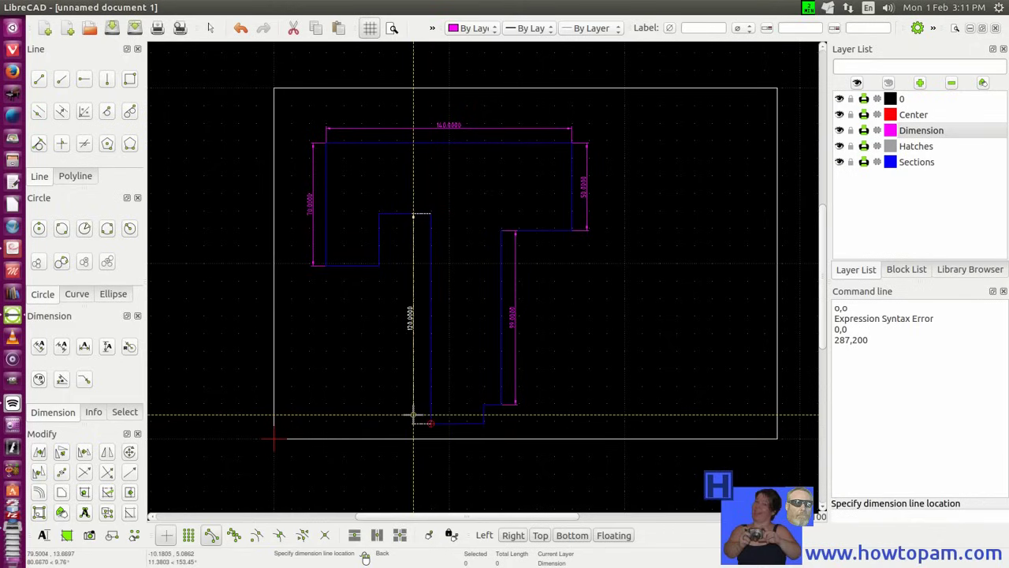
pyautogui.click(413, 415)
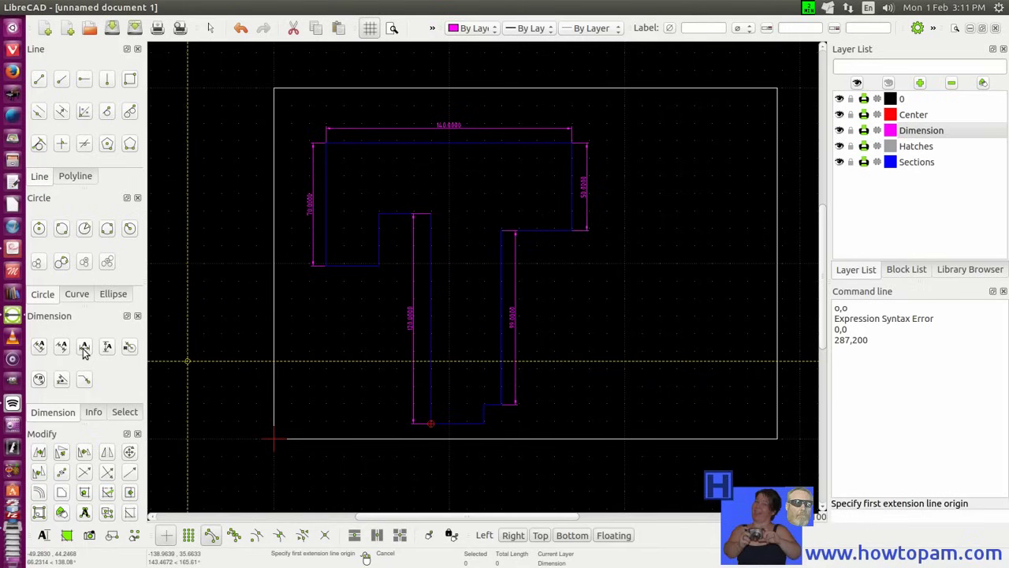
# Add a horizontal dimension for the stem's bottom edge, placed just below it.
pyautogui.click(431, 424)
pyautogui.click(482, 423)
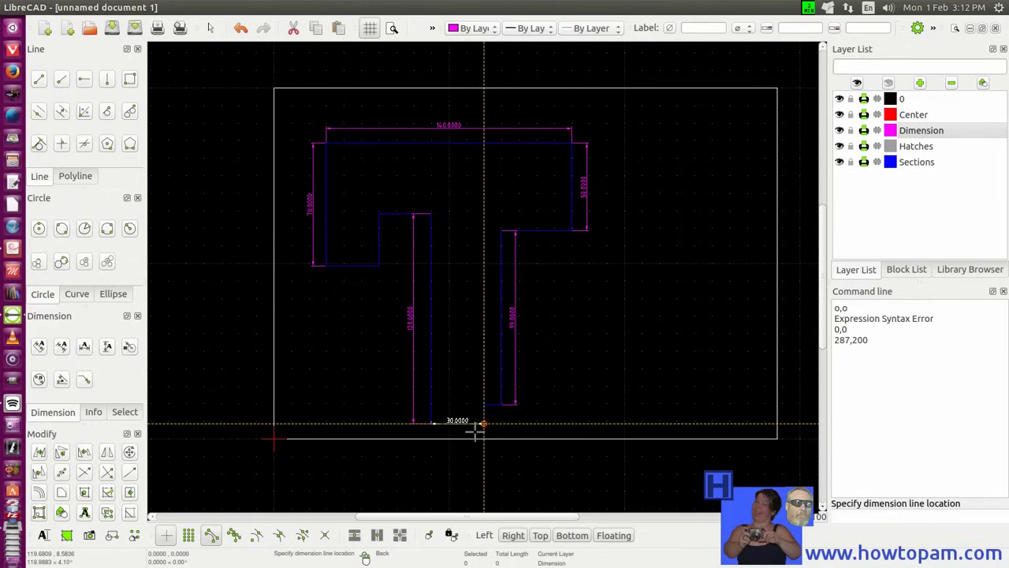
pyautogui.click(475, 435)
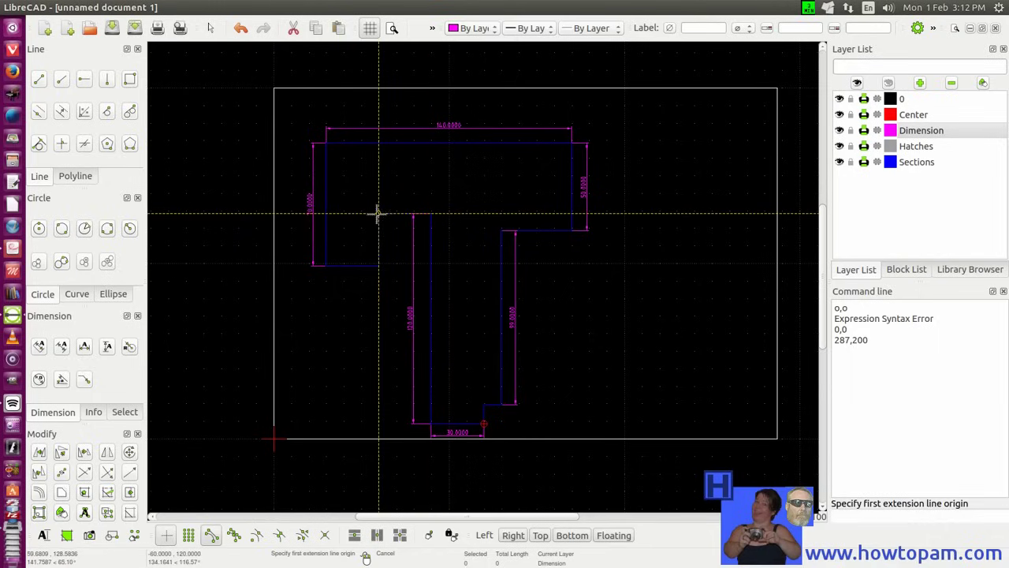
# Add horizontal dimensions for the left notch's upper edge and the right arm's underside, each just above its edge, and end dimensioning.
pyautogui.click(378, 212)
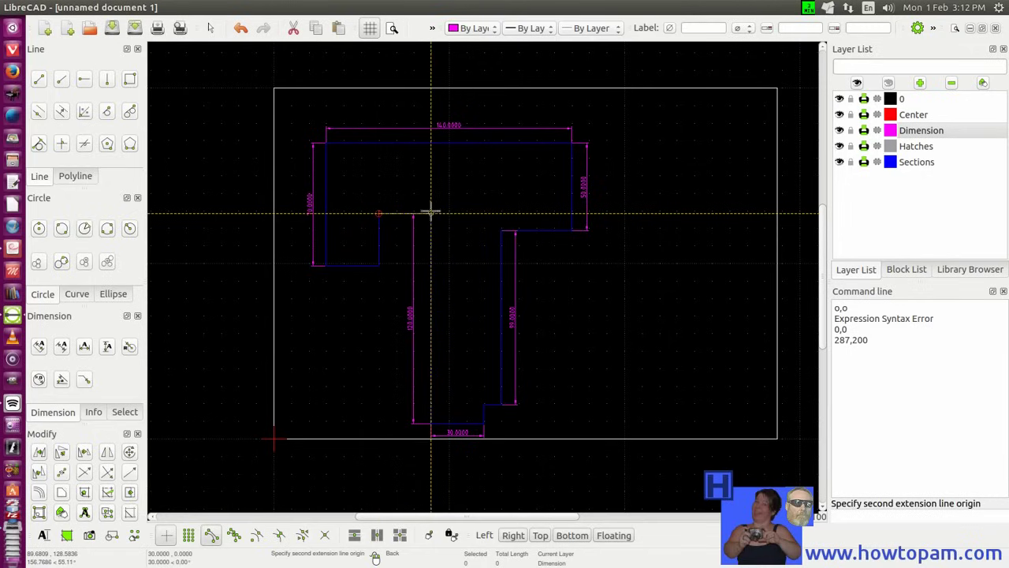
pyautogui.click(431, 213)
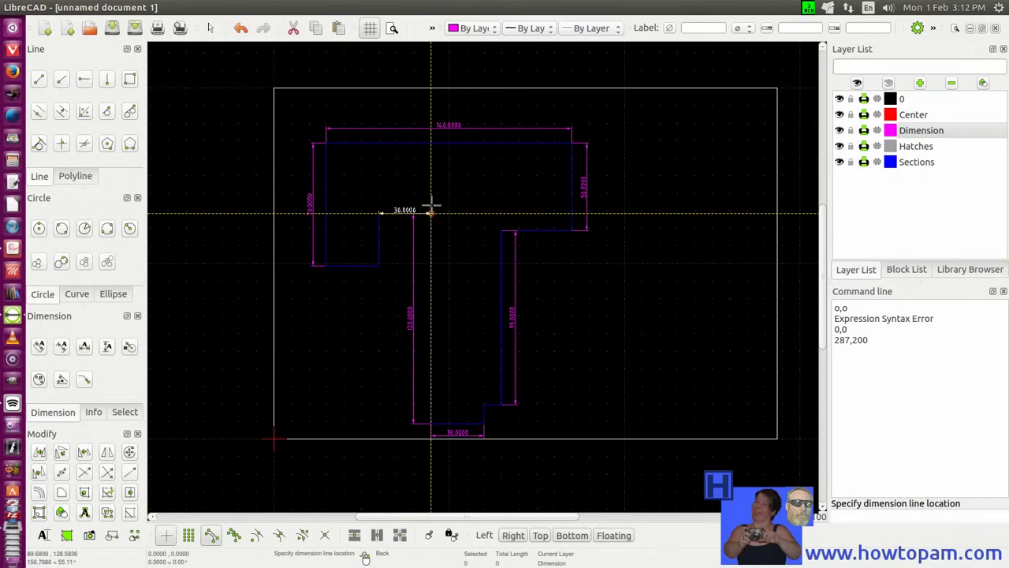
pyautogui.click(431, 197)
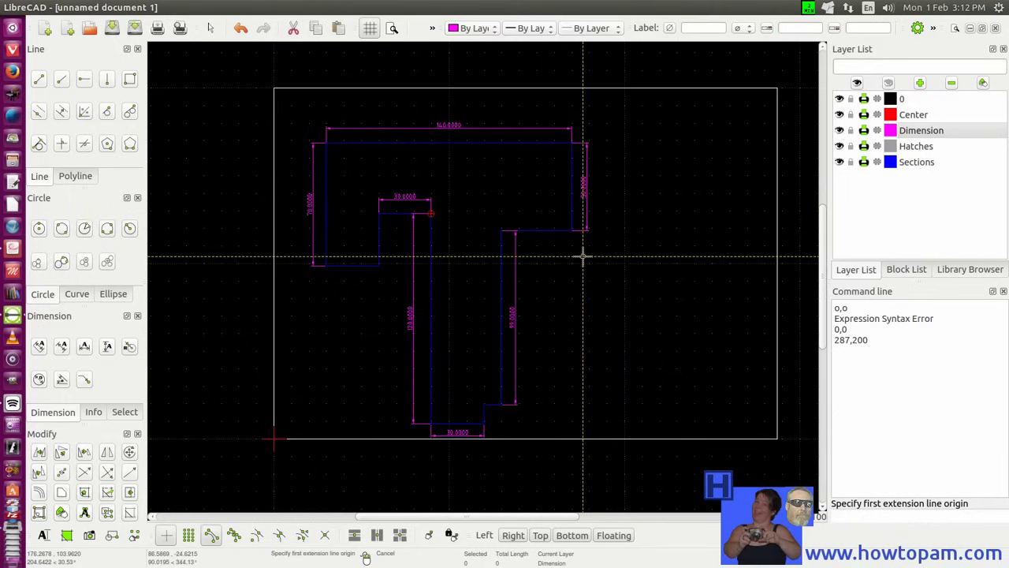
pyautogui.click(573, 231)
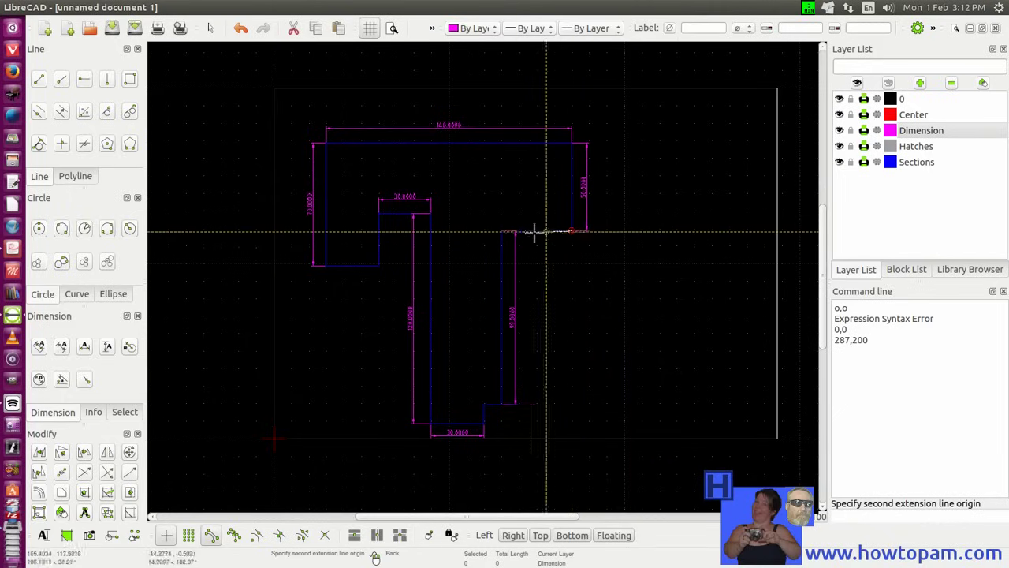
pyautogui.click(501, 231)
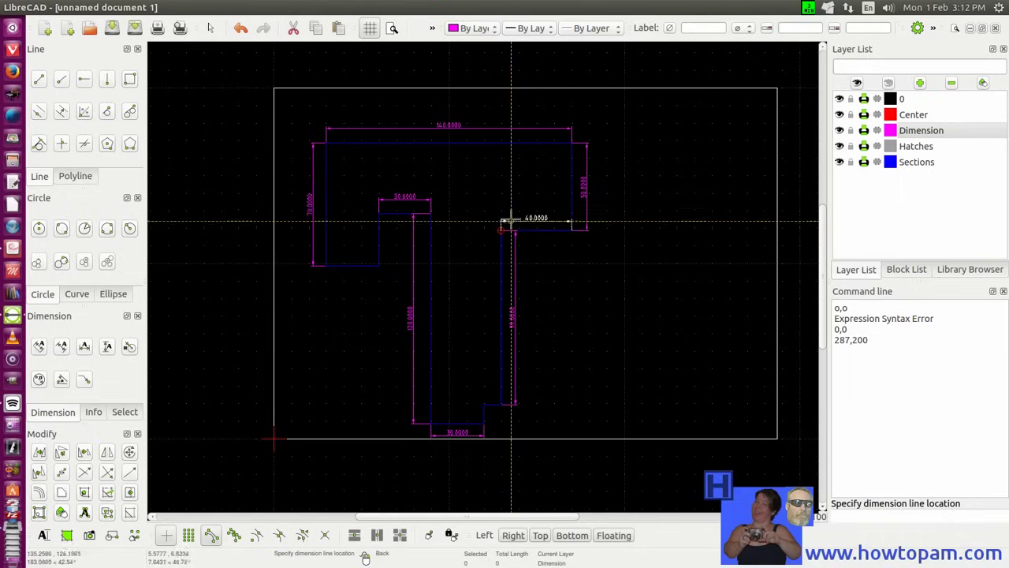
pyautogui.click(506, 219)
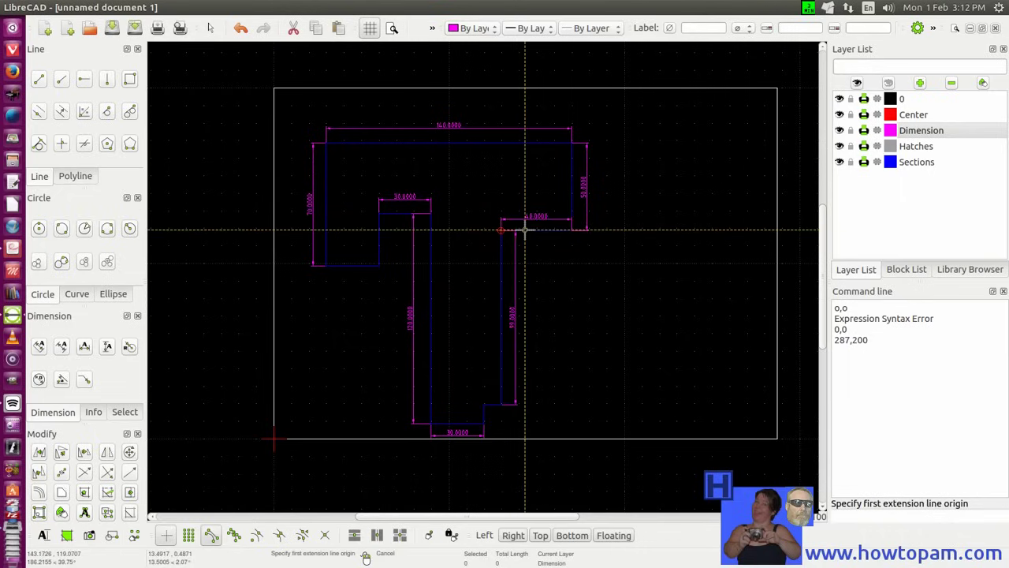
pyautogui.rightClick(552, 263)
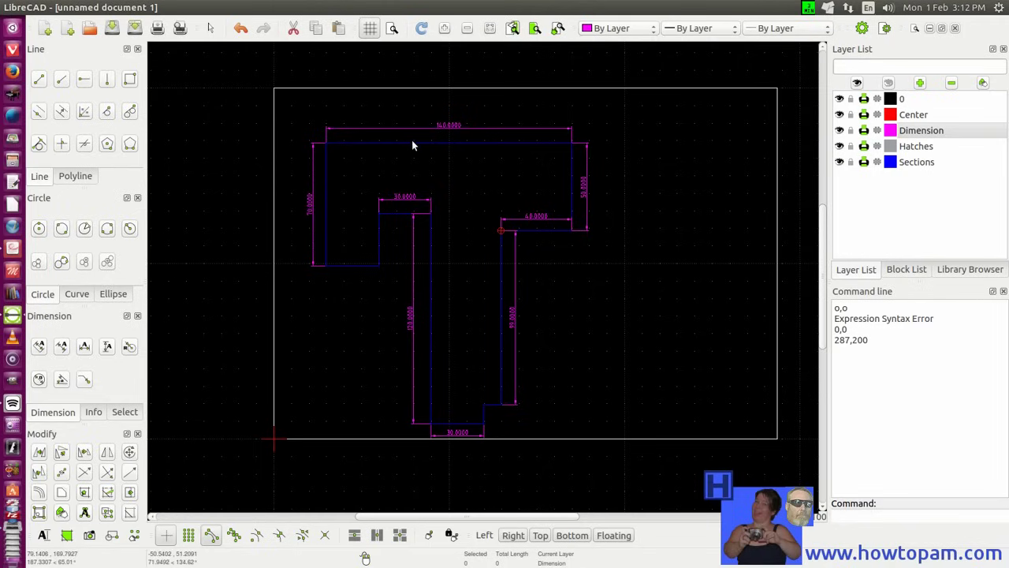
# Save the drawing in the home folder as practice in the Drawing Exchange DXF 2007 format.
pyautogui.click(51, 8)
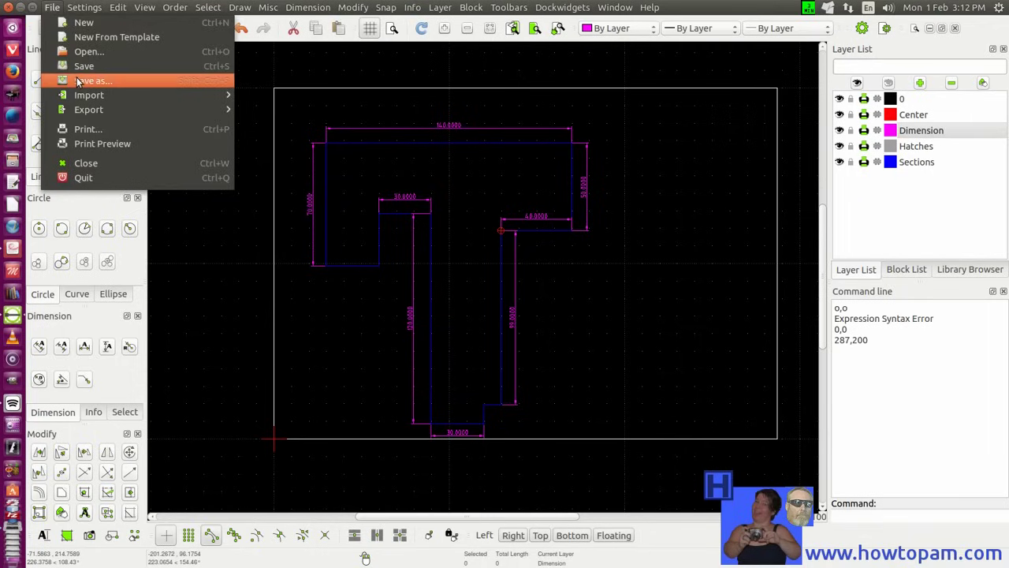
pyautogui.click(82, 82)
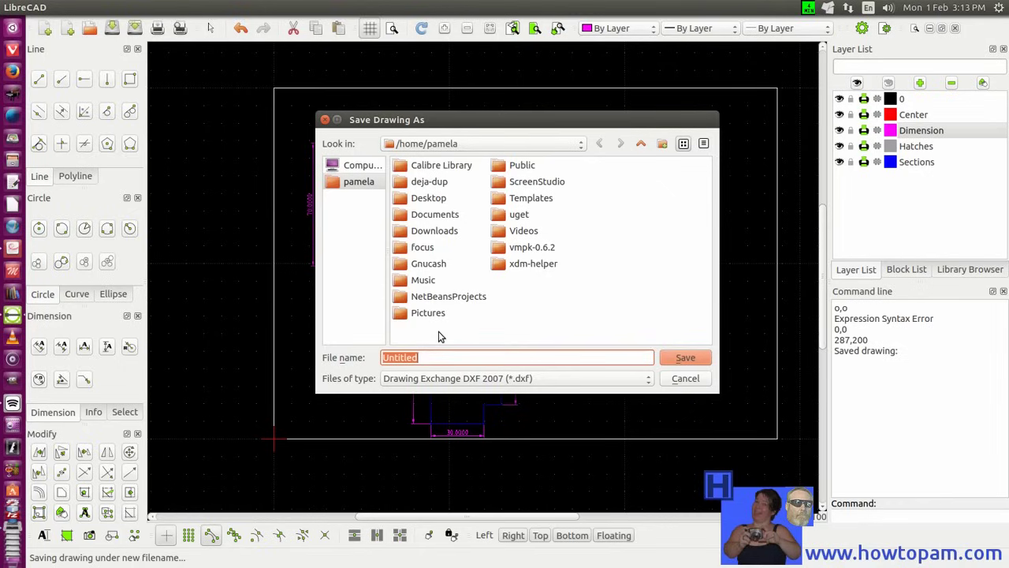
pyautogui.write('practice')
pyautogui.click(648, 379)
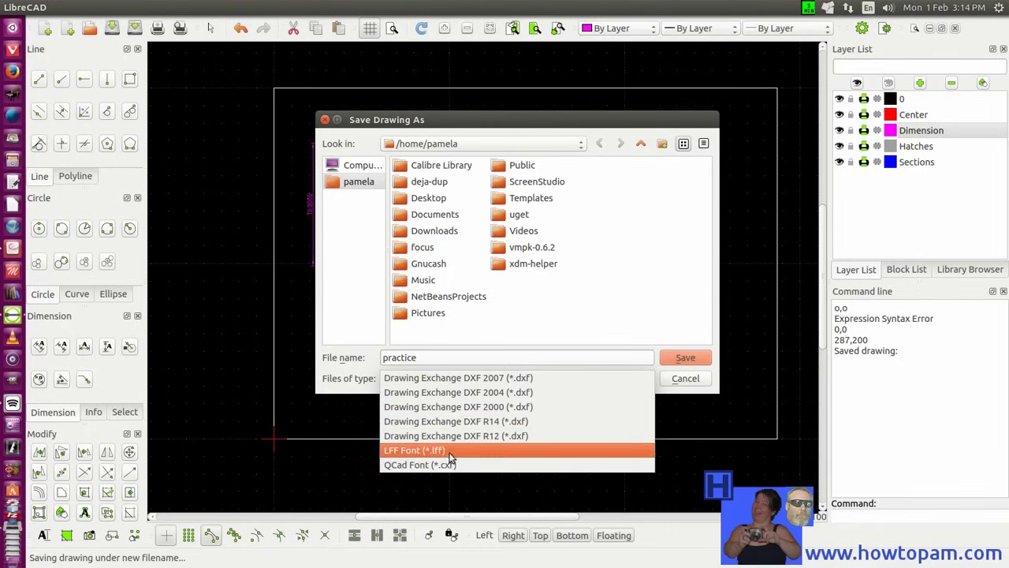
pyautogui.click(566, 375)
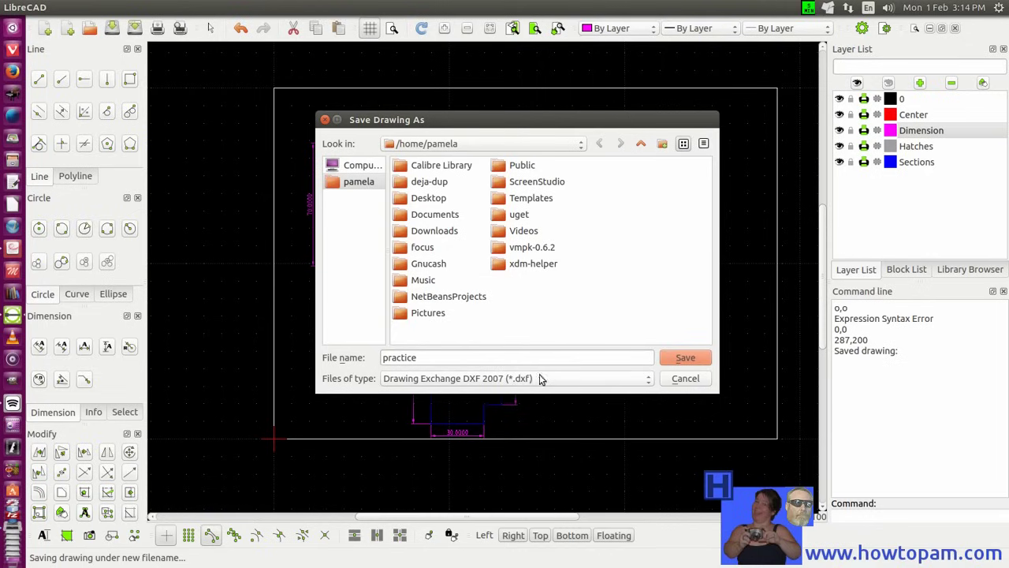
pyautogui.click(694, 359)
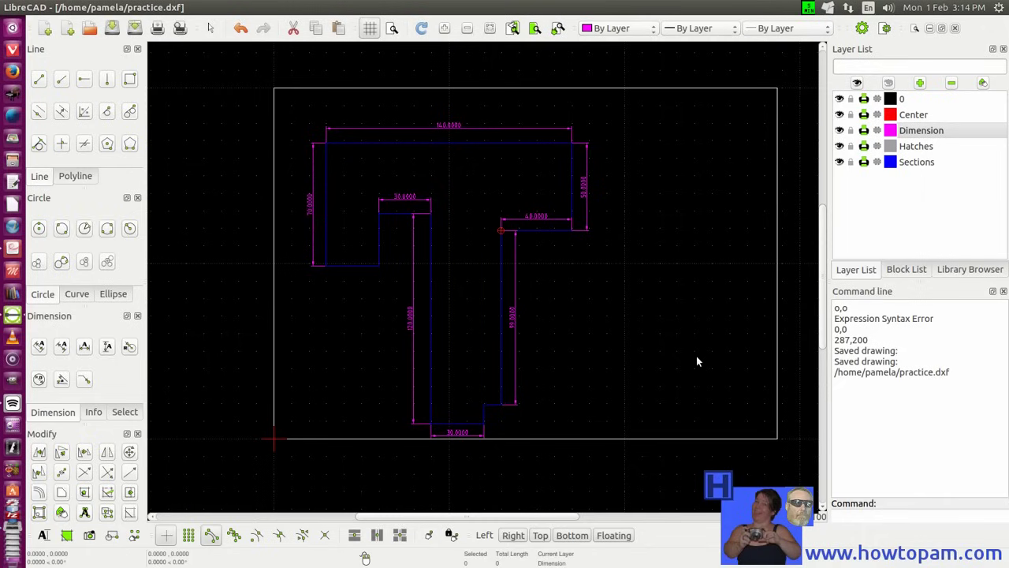
pyautogui.moveTo(17, 10)
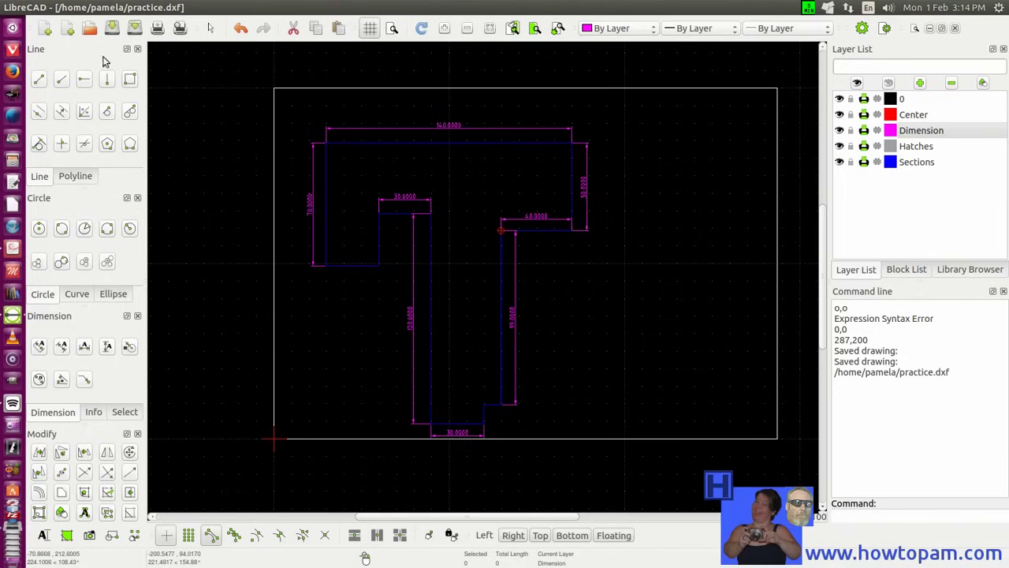
pyautogui.moveTo(19, 8)
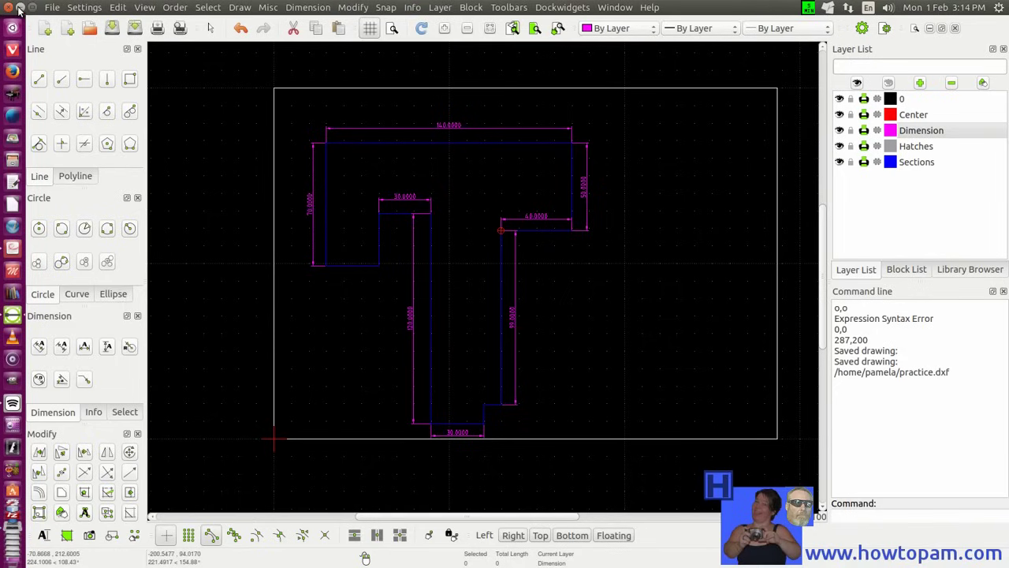